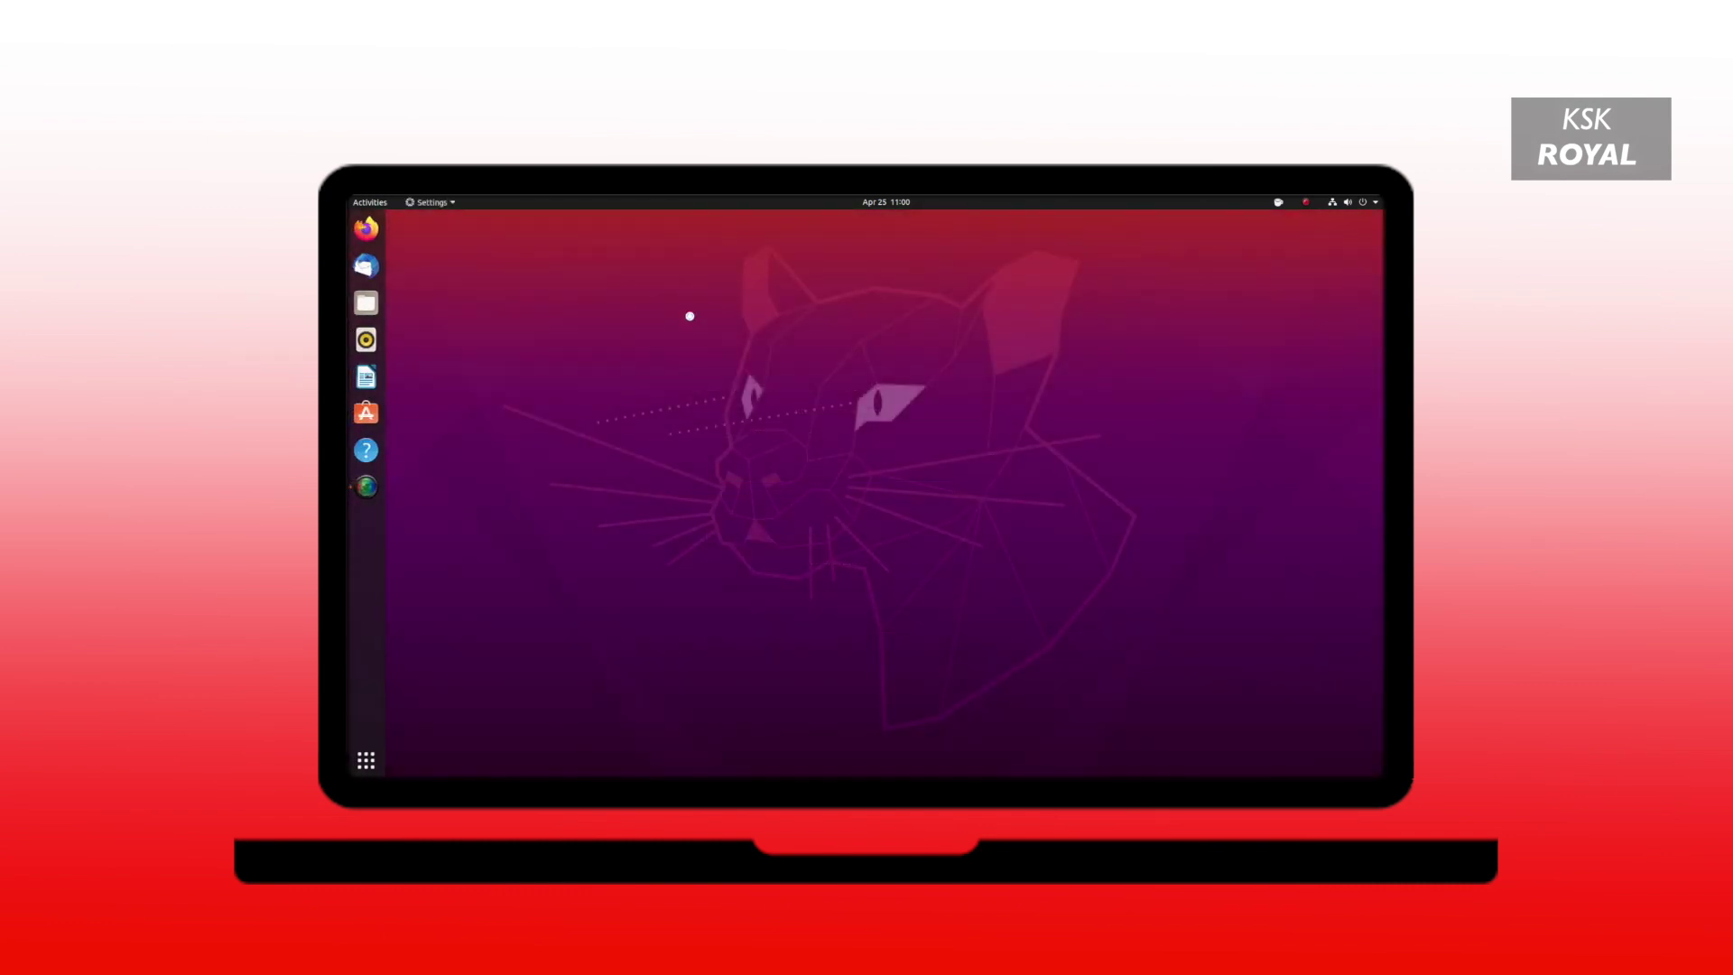
# Scroll the Settings sidebar down and show the About page with memory, processor, graphics and disk details.
pyautogui.scroll(-5, 709, 587)
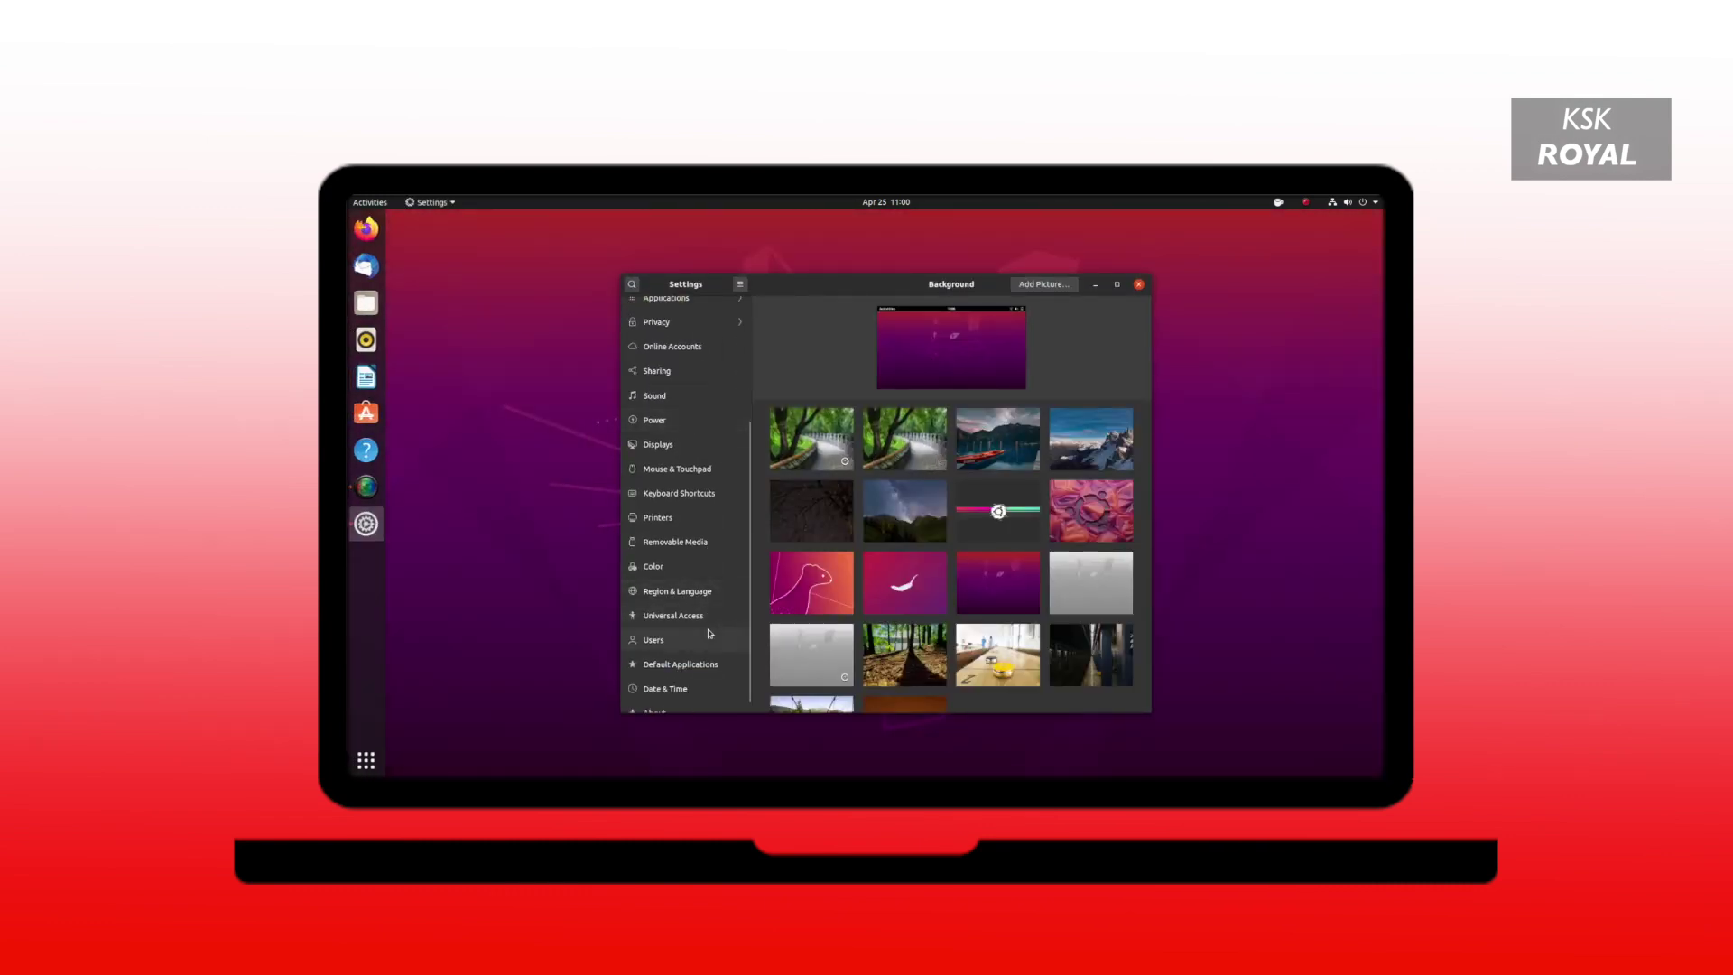
pyautogui.click(696, 704)
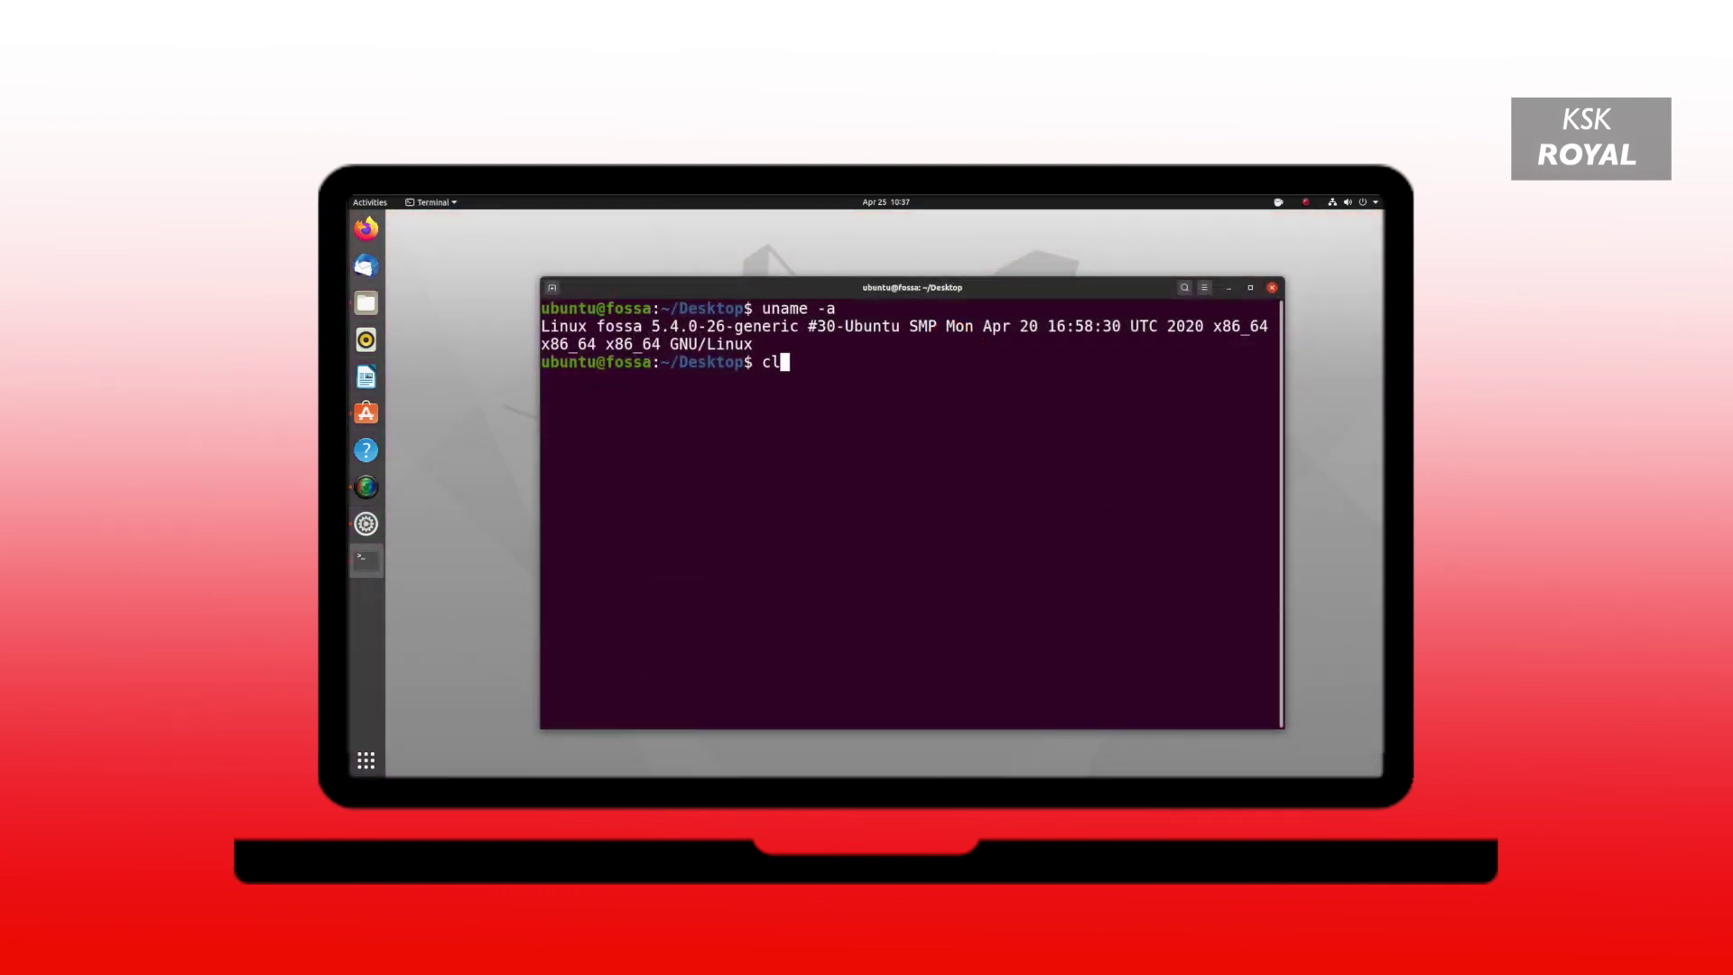
# Clear the terminal, then run neofetch to print the system summary with the Ubuntu logo.
pyautogui.write('ear')
pyautogui.press('Return')
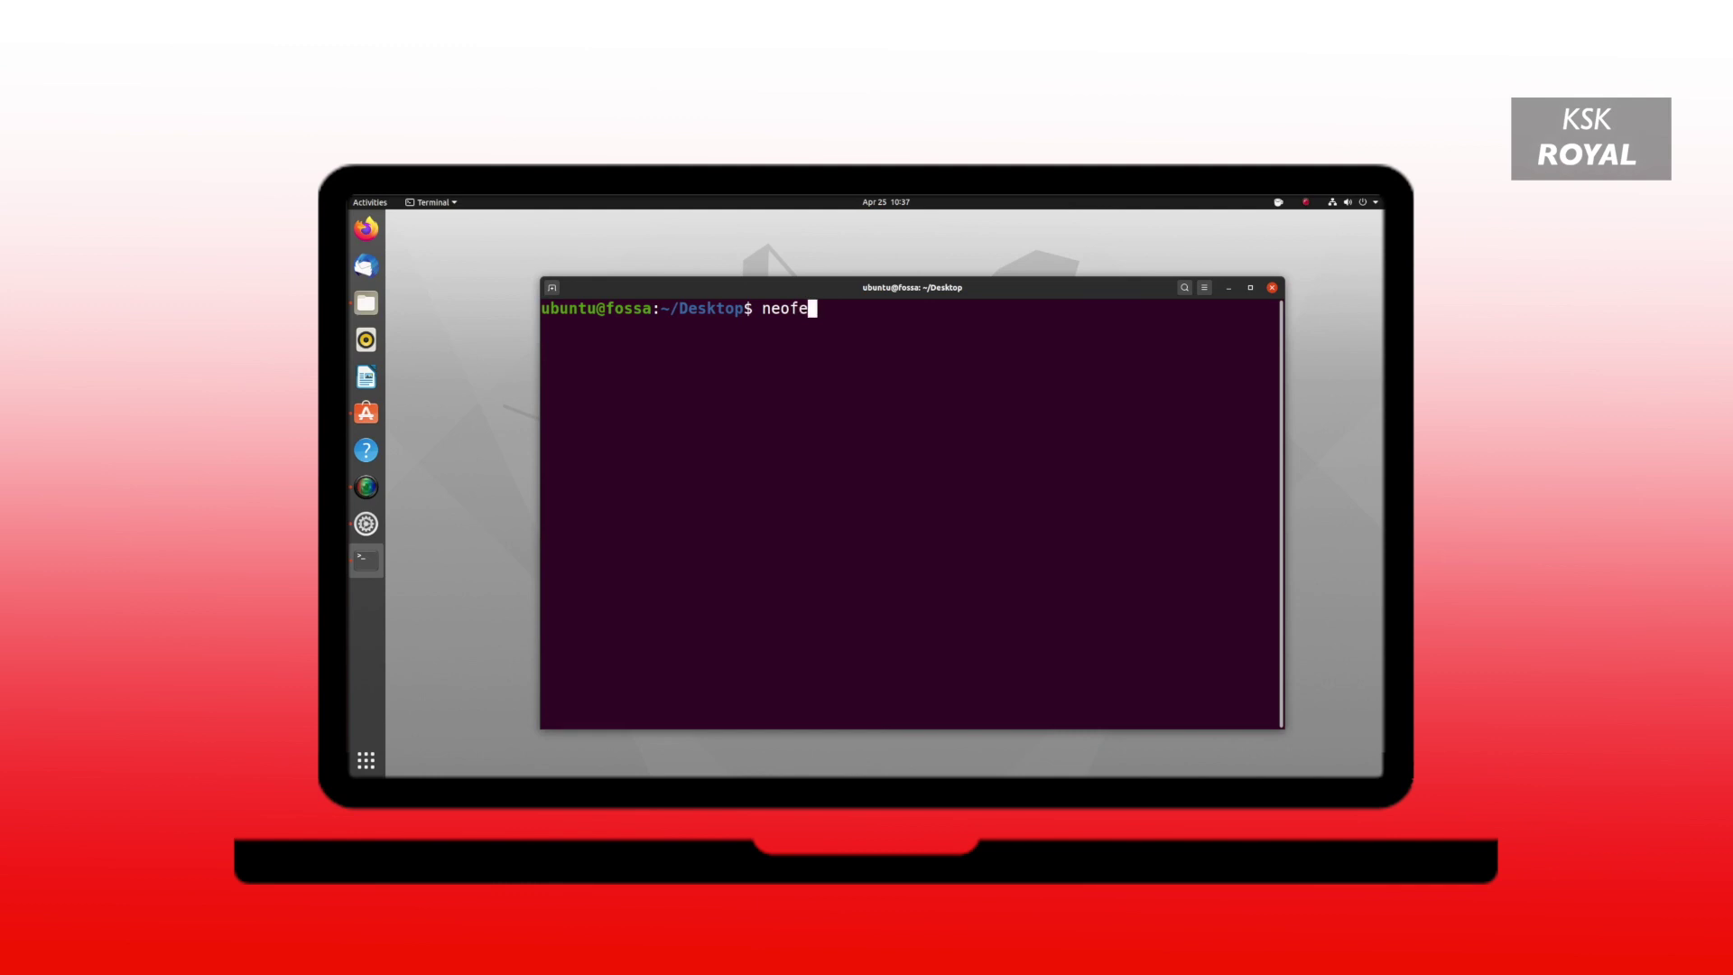
pyautogui.write('neofetch')
pyautogui.press('Return')
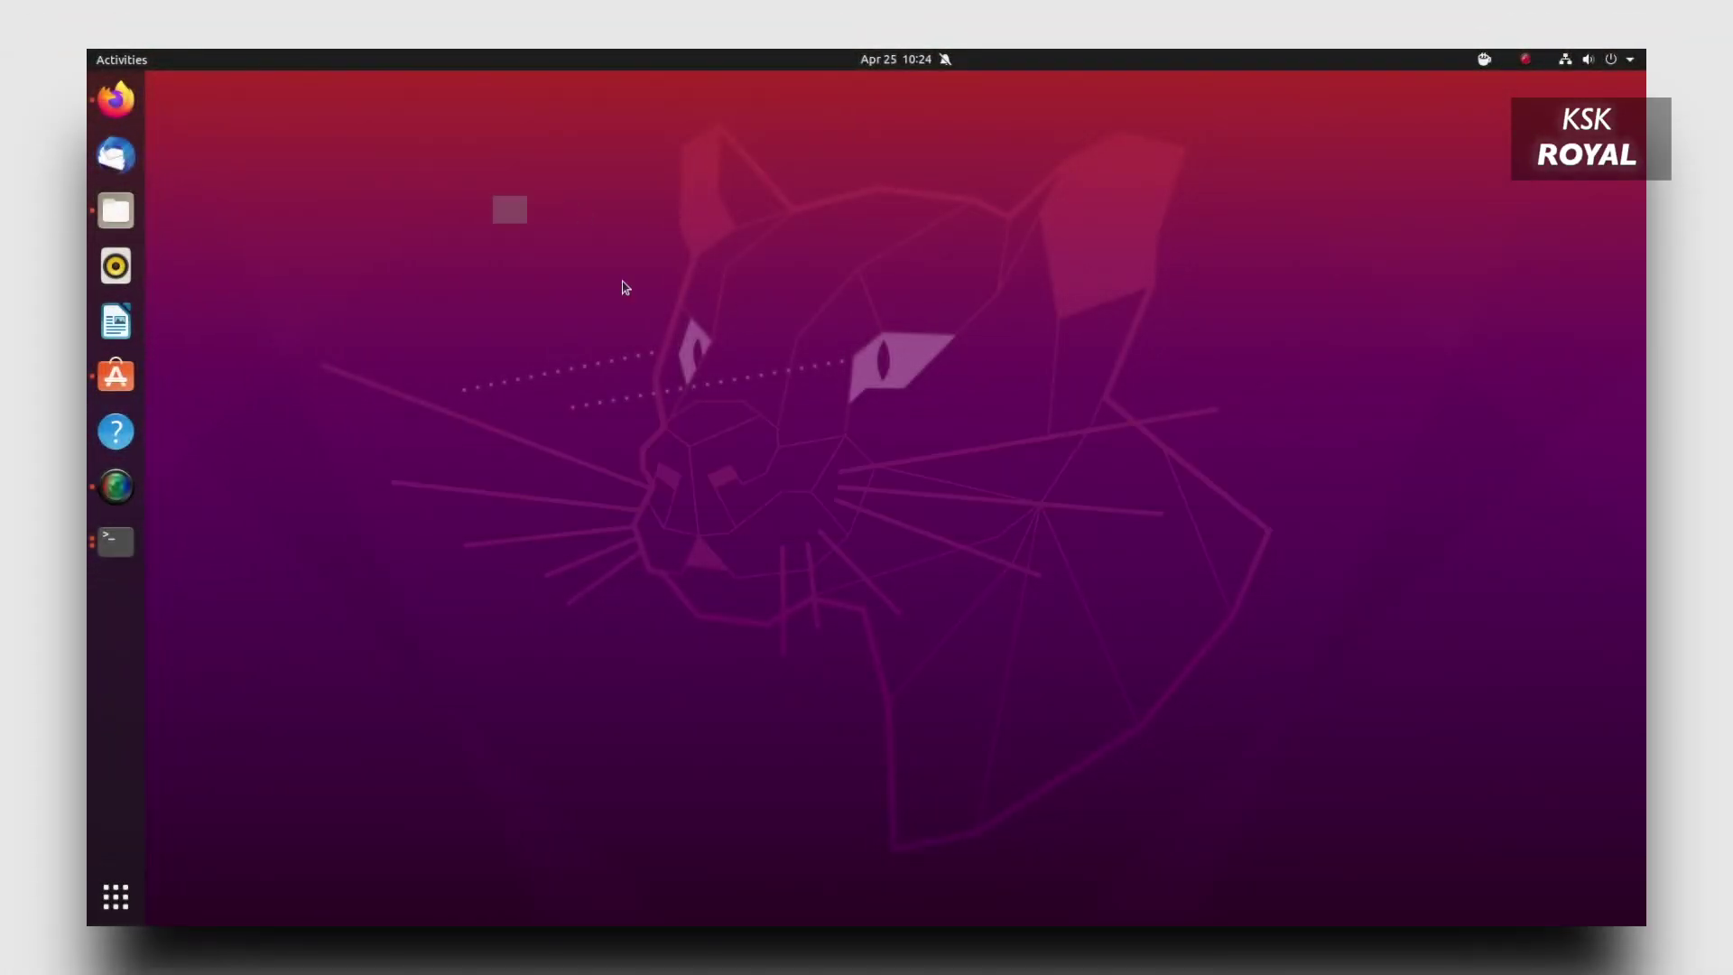
# Toggle Do Not Disturb in the calendar and notifications panel.
pyautogui.click(878, 69)
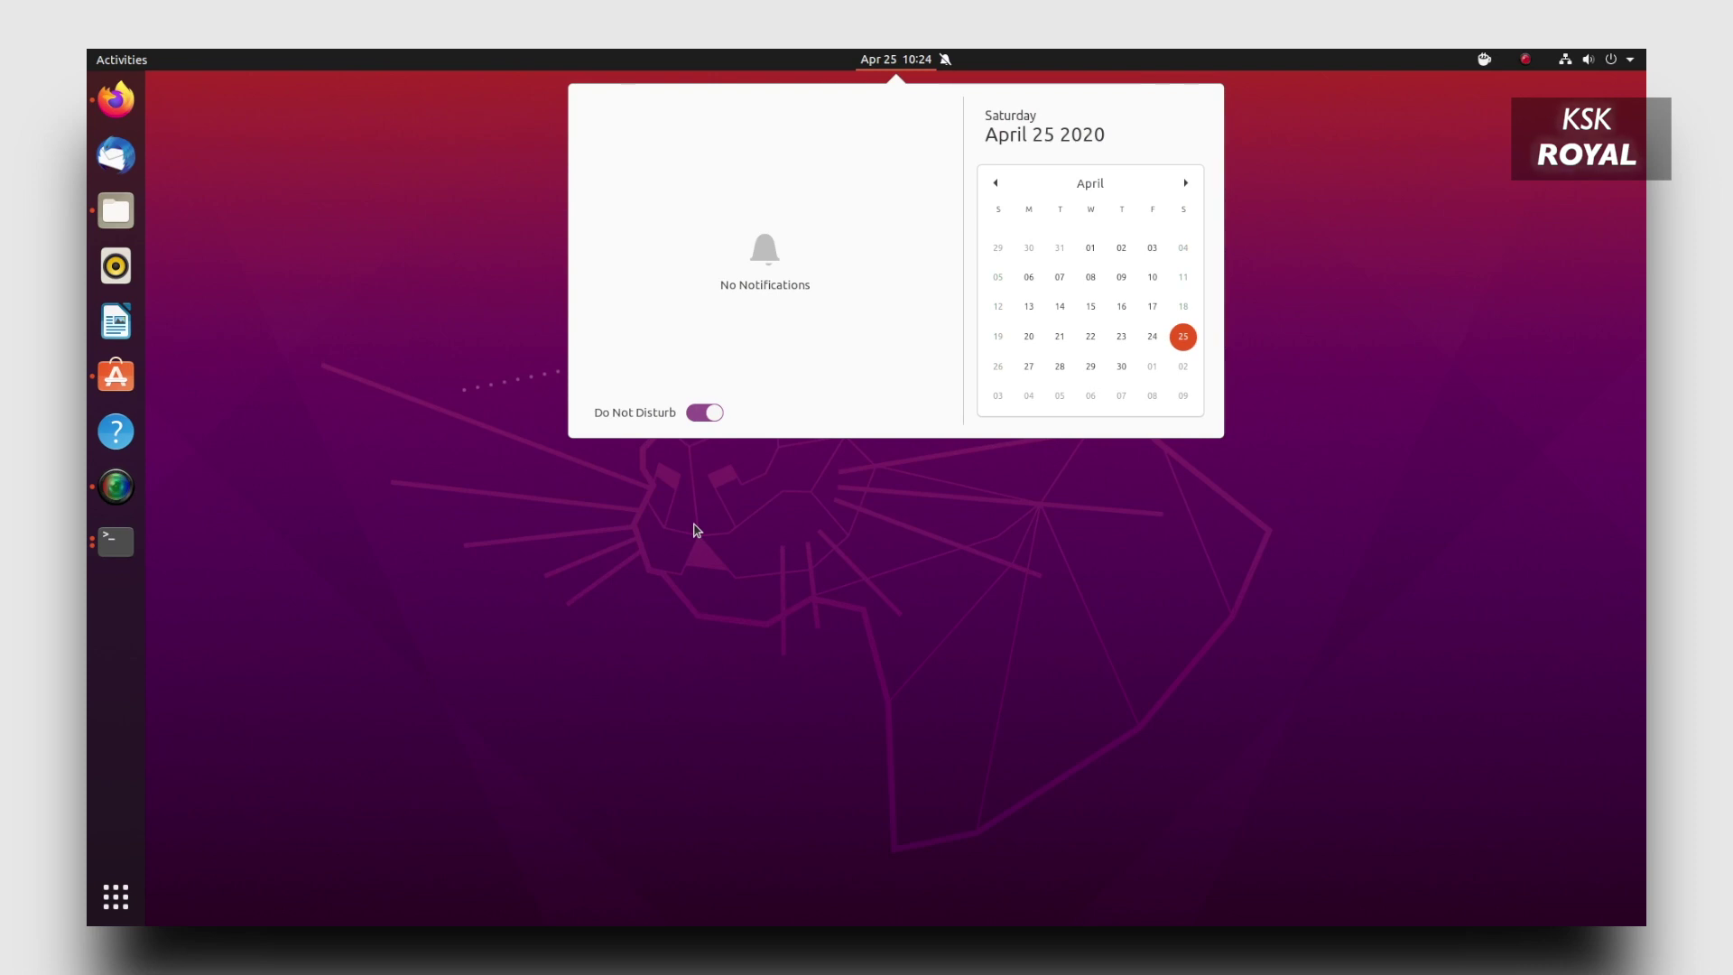
pyautogui.click(708, 421)
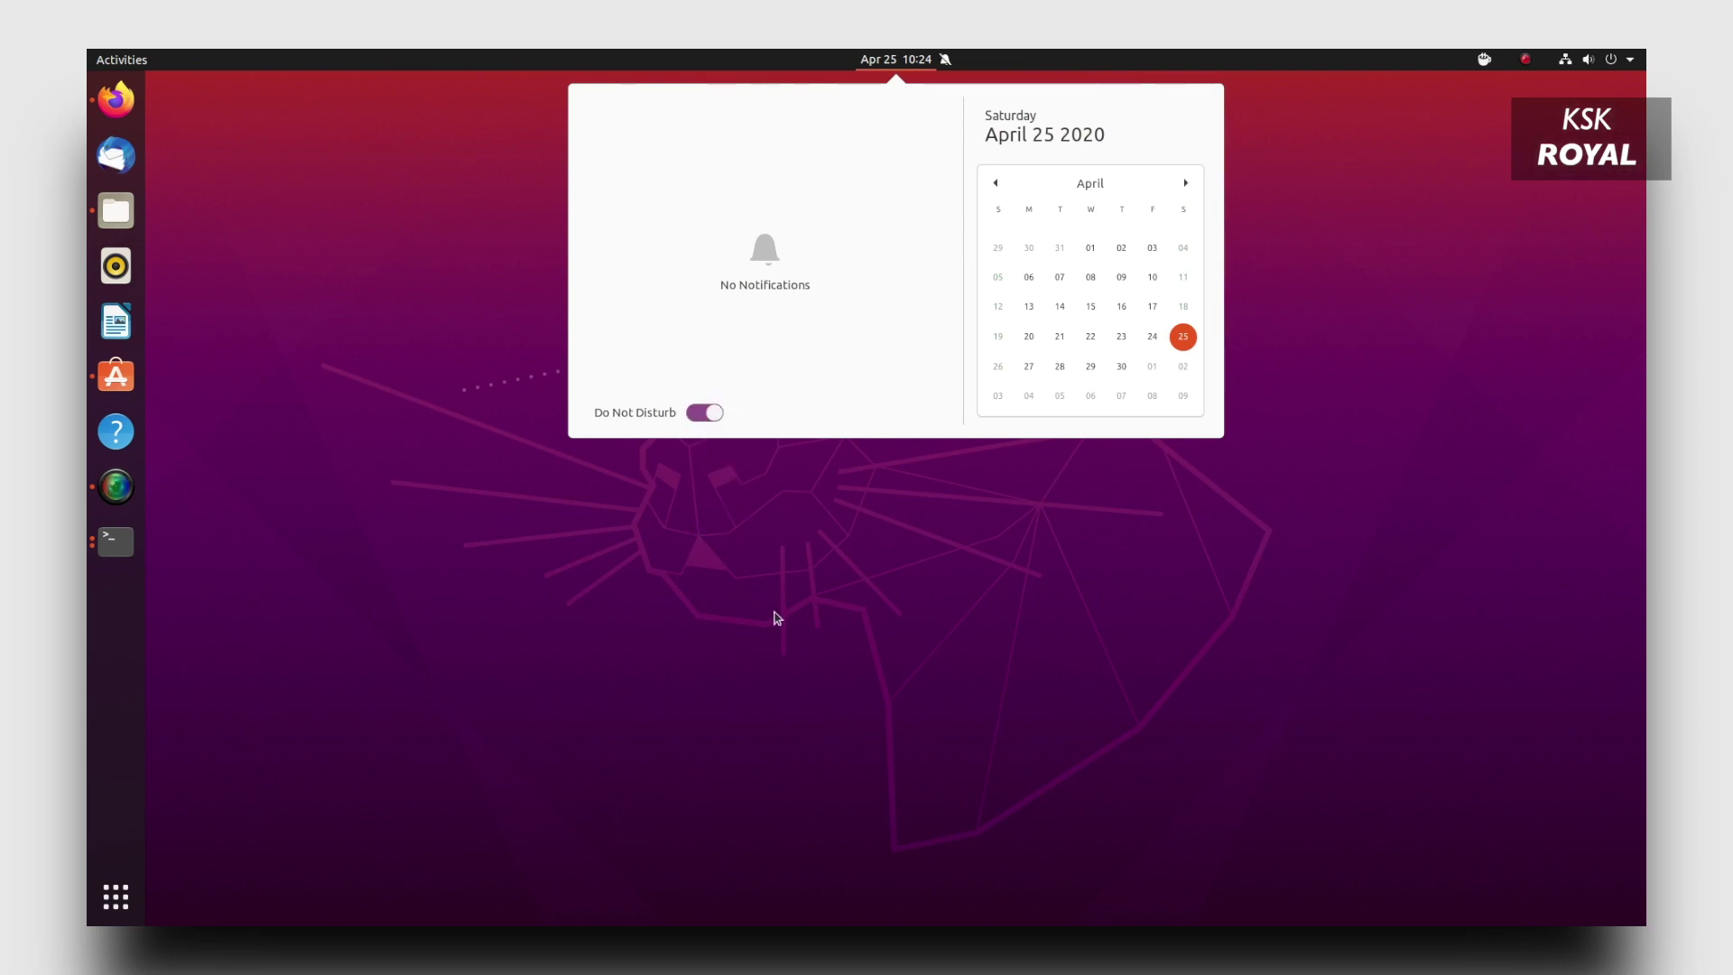
pyautogui.press('Escape')
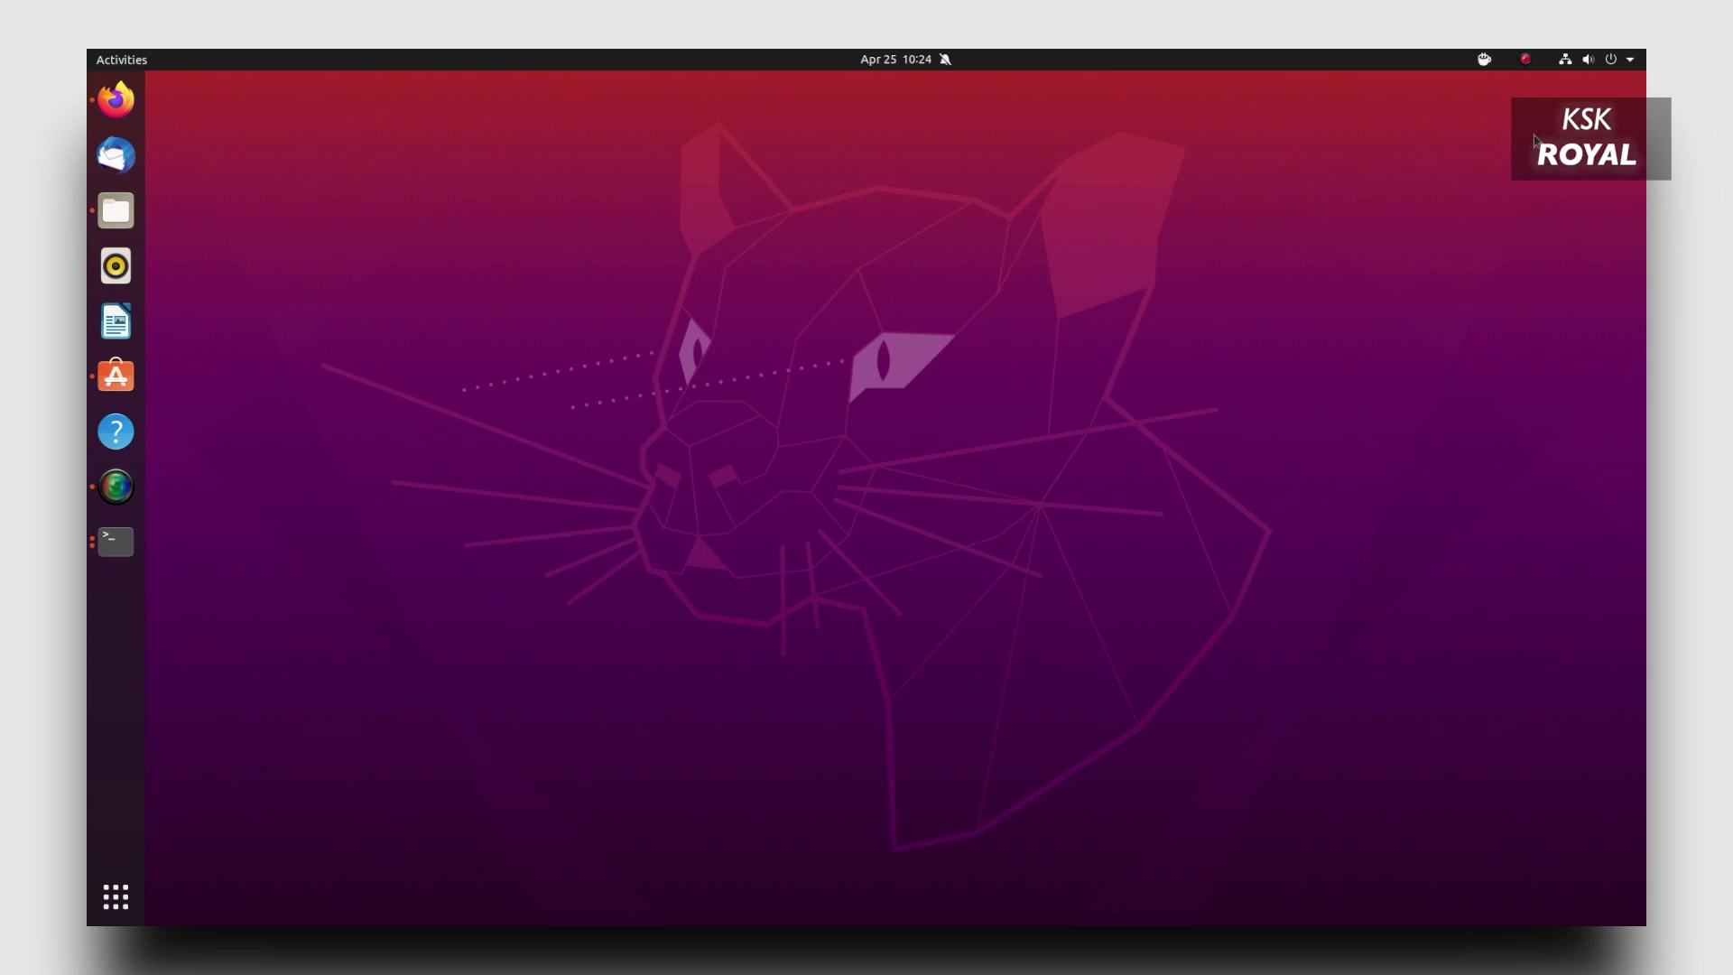
# Expand the system menu's wired, Wi-Fi and power sections, and raise the volume to maximum.
pyautogui.click(1633, 58)
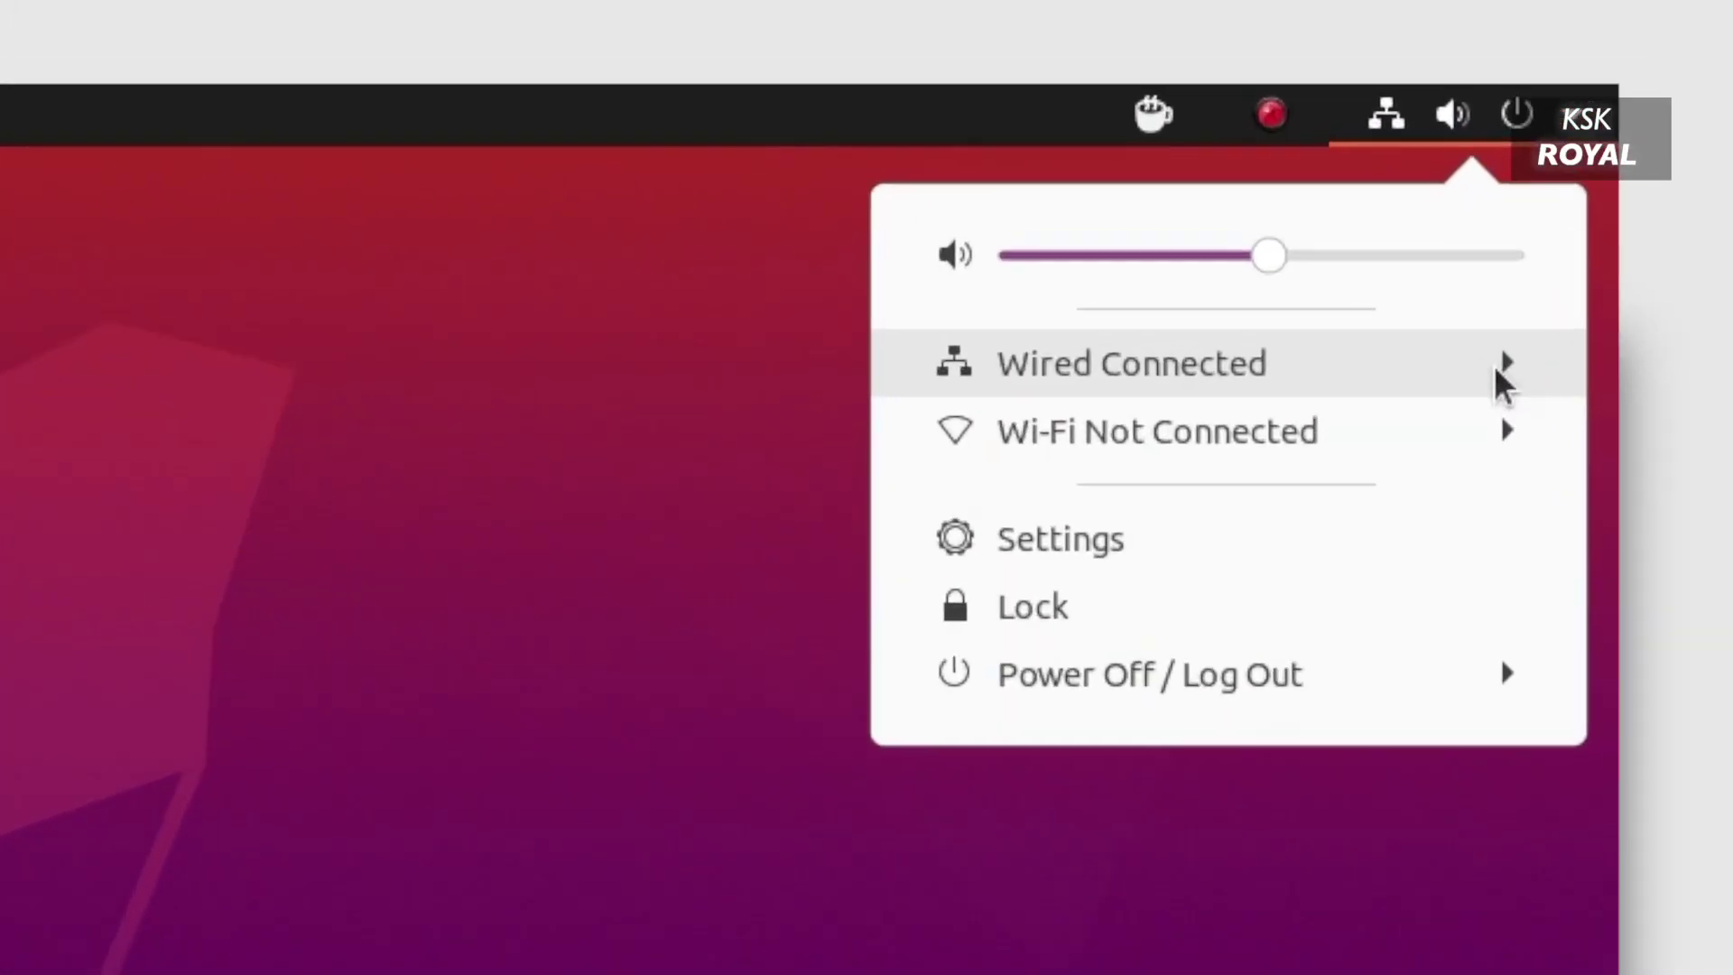
pyautogui.click(1606, 147)
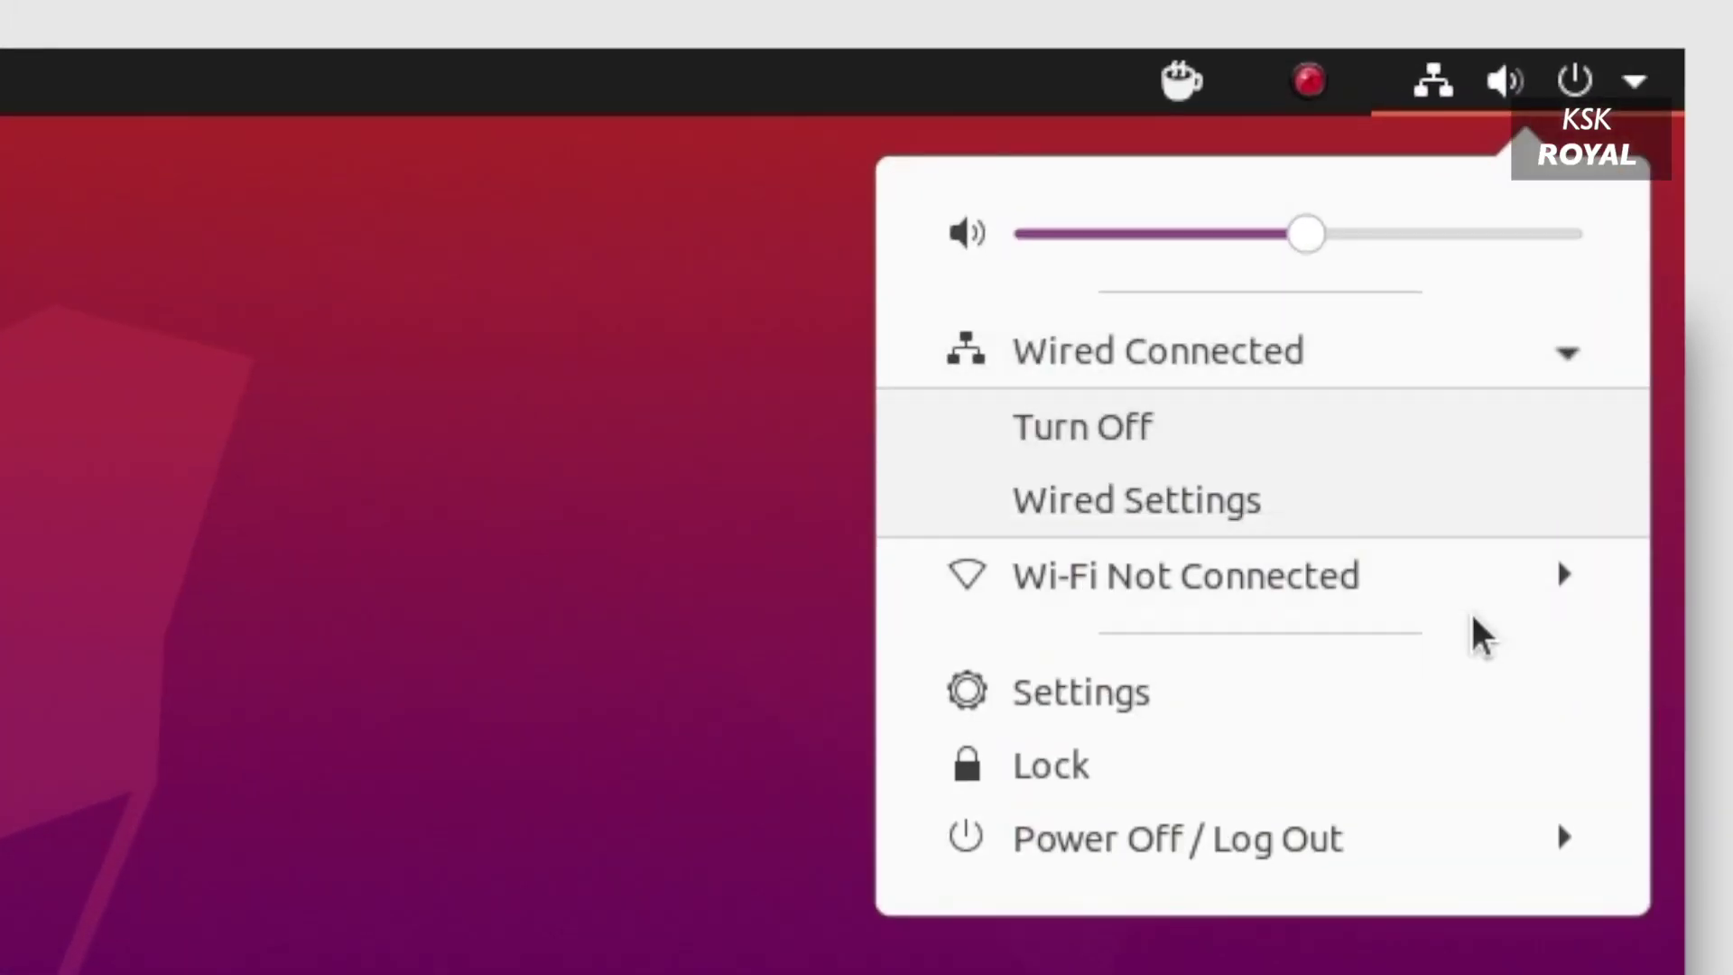
pyautogui.click(1470, 603)
pyautogui.click(1402, 901)
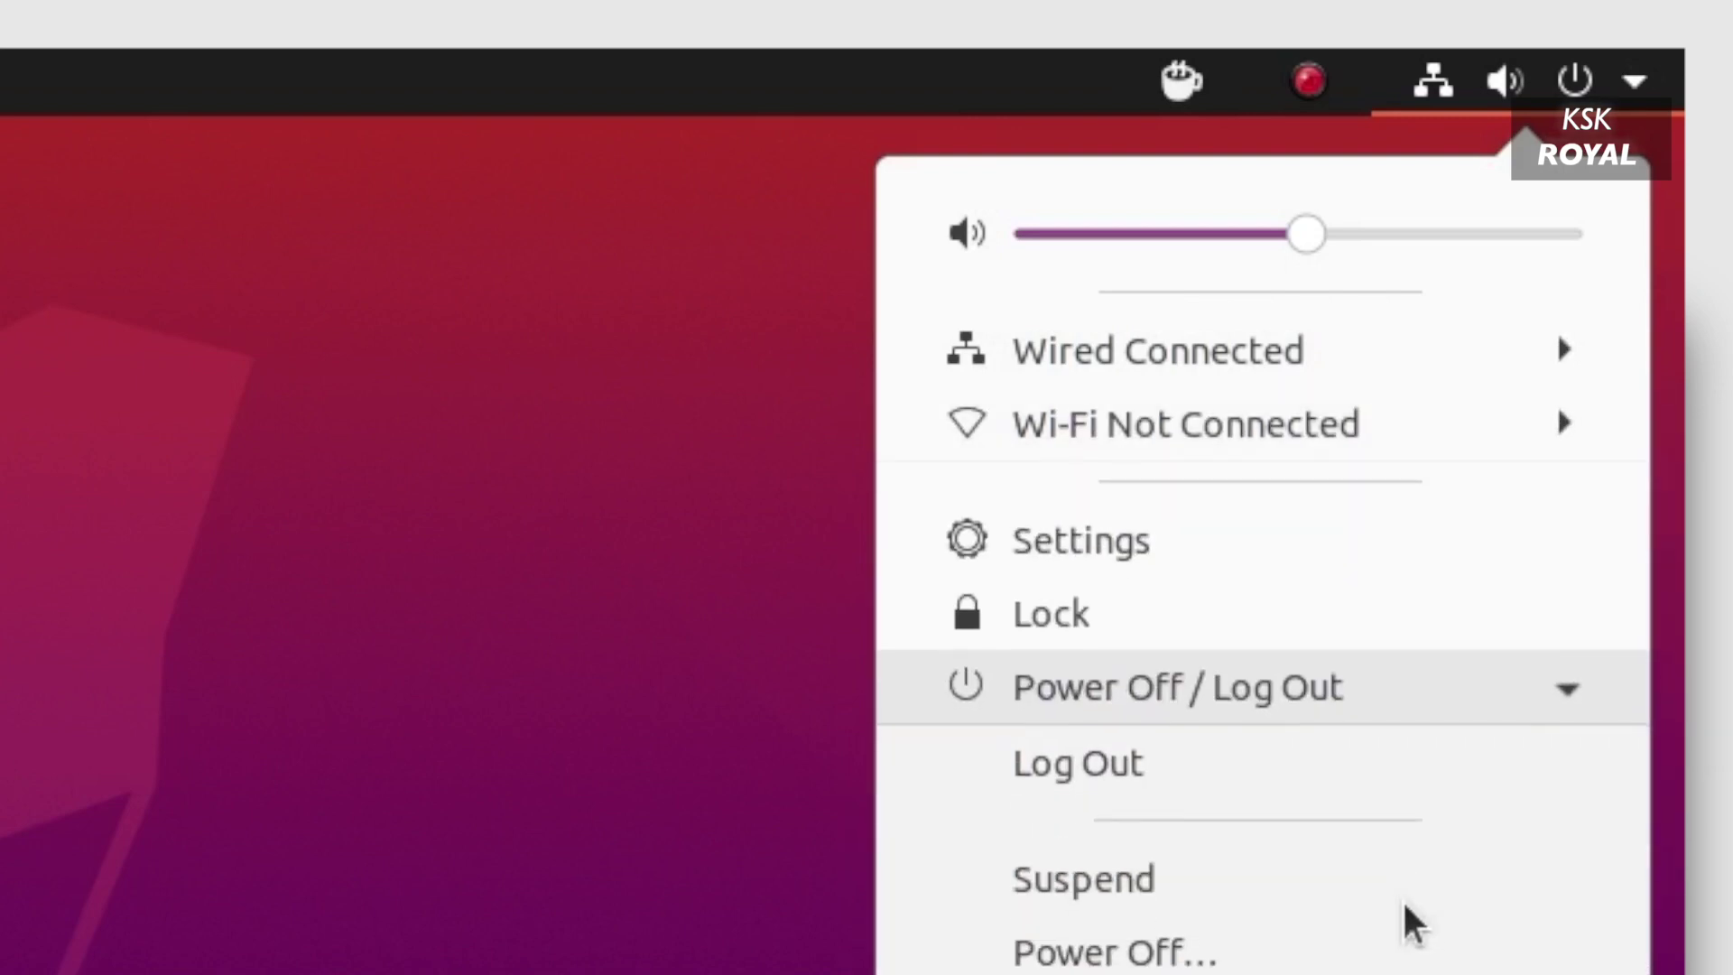
pyautogui.click(1450, 79)
pyautogui.click(1498, 90)
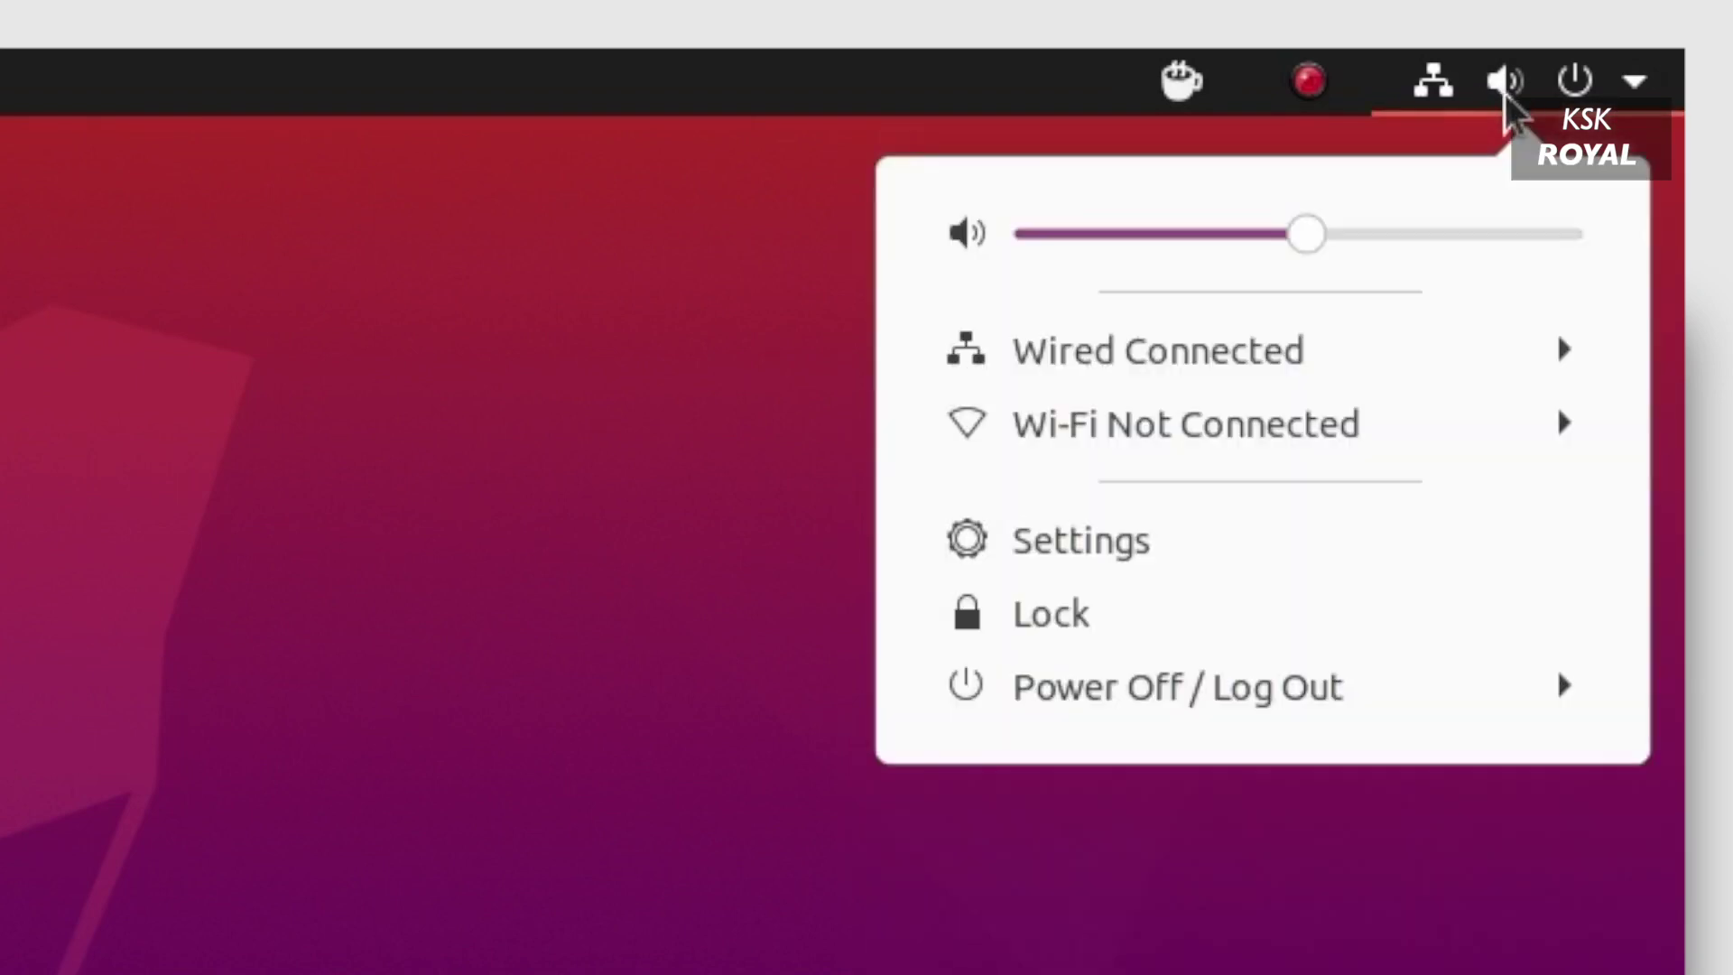
pyautogui.moveTo(1313, 242); pyautogui.dragTo(1624, 233)
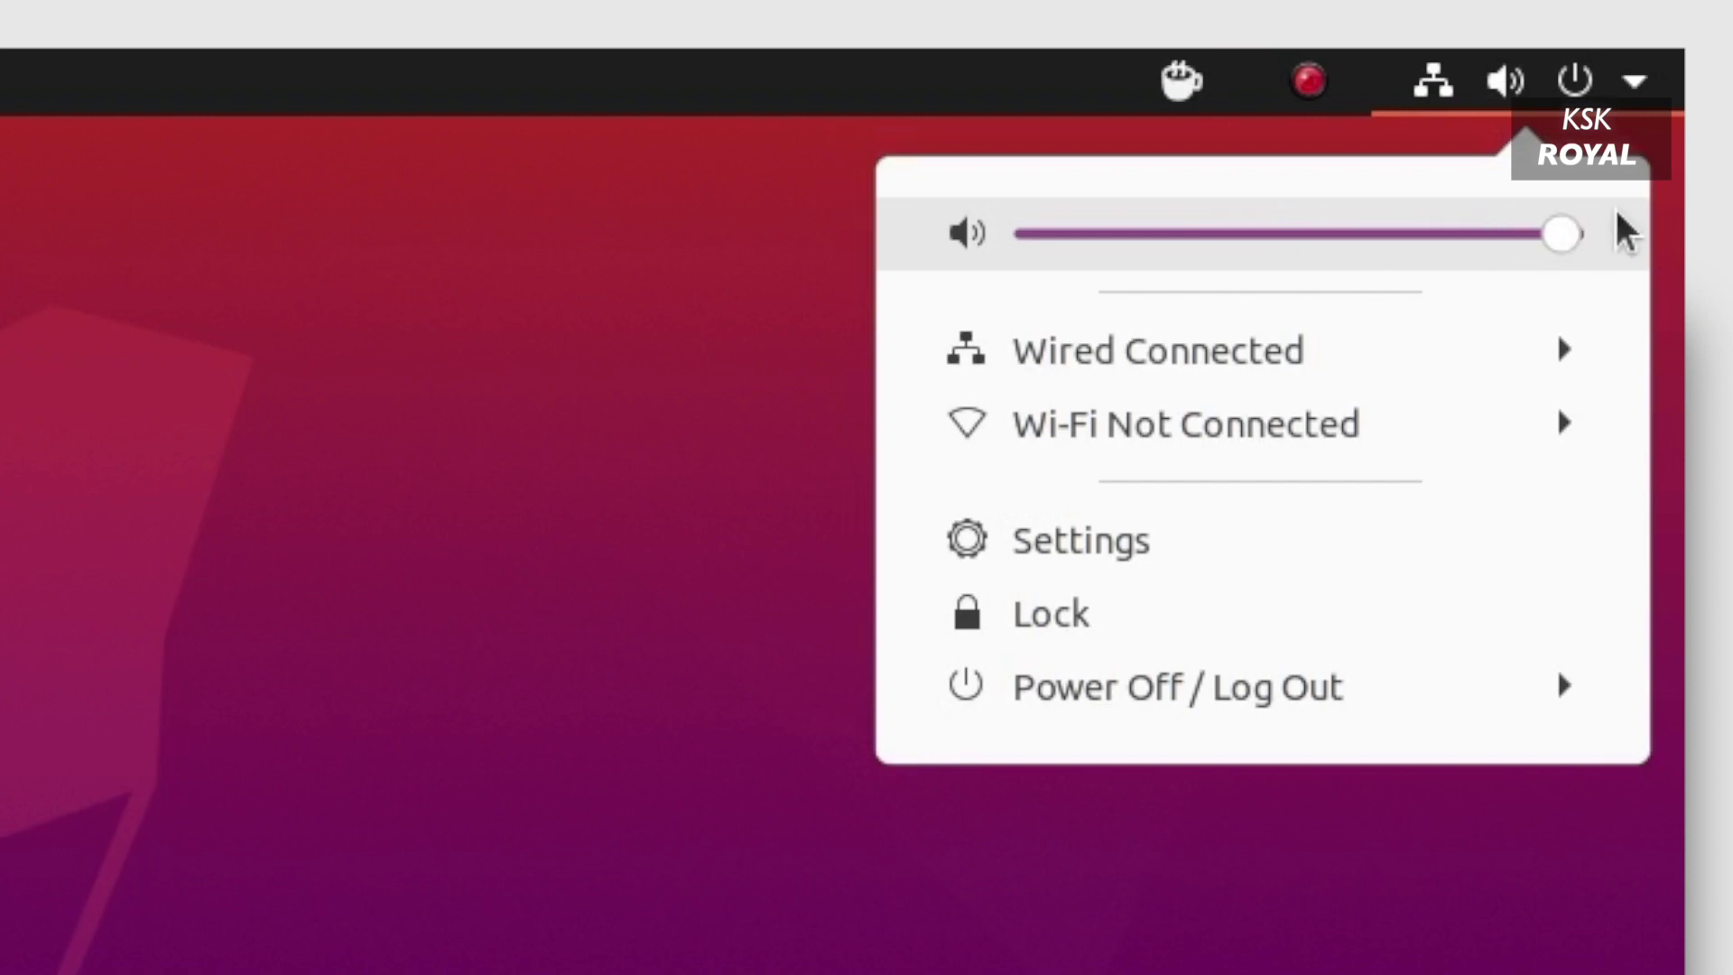
pyautogui.press('Escape')
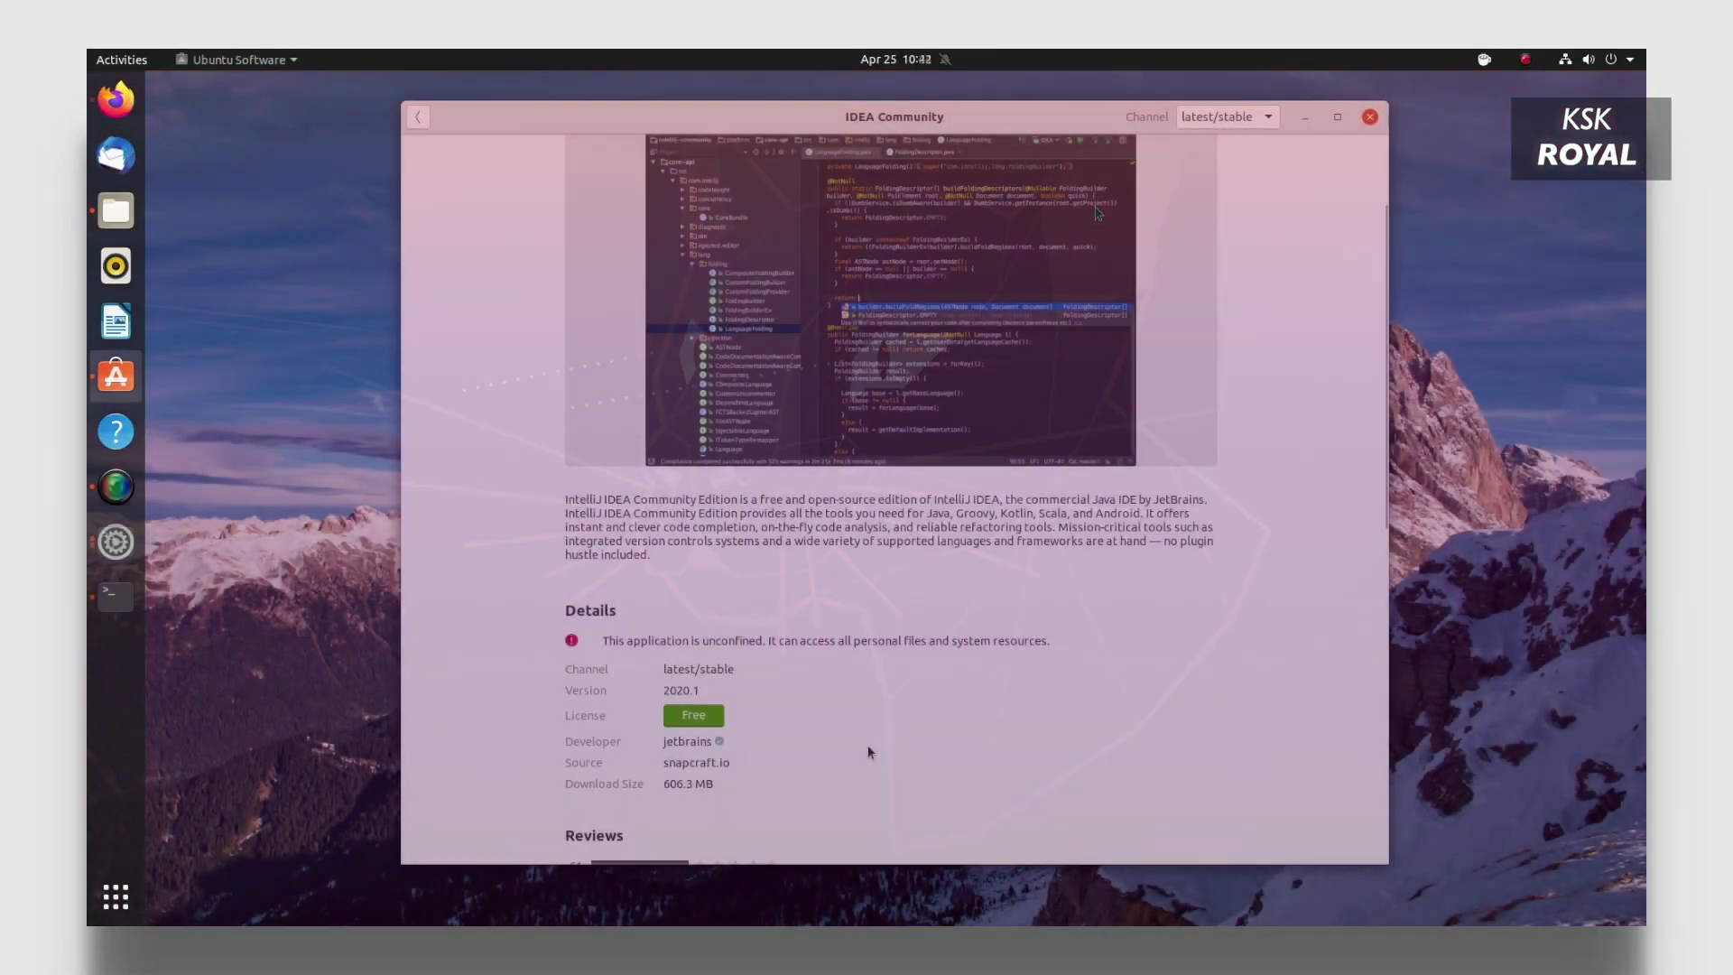
# Start installing IDEA Community, authorising with the account password.
pyautogui.scroll(3, 695, 487)
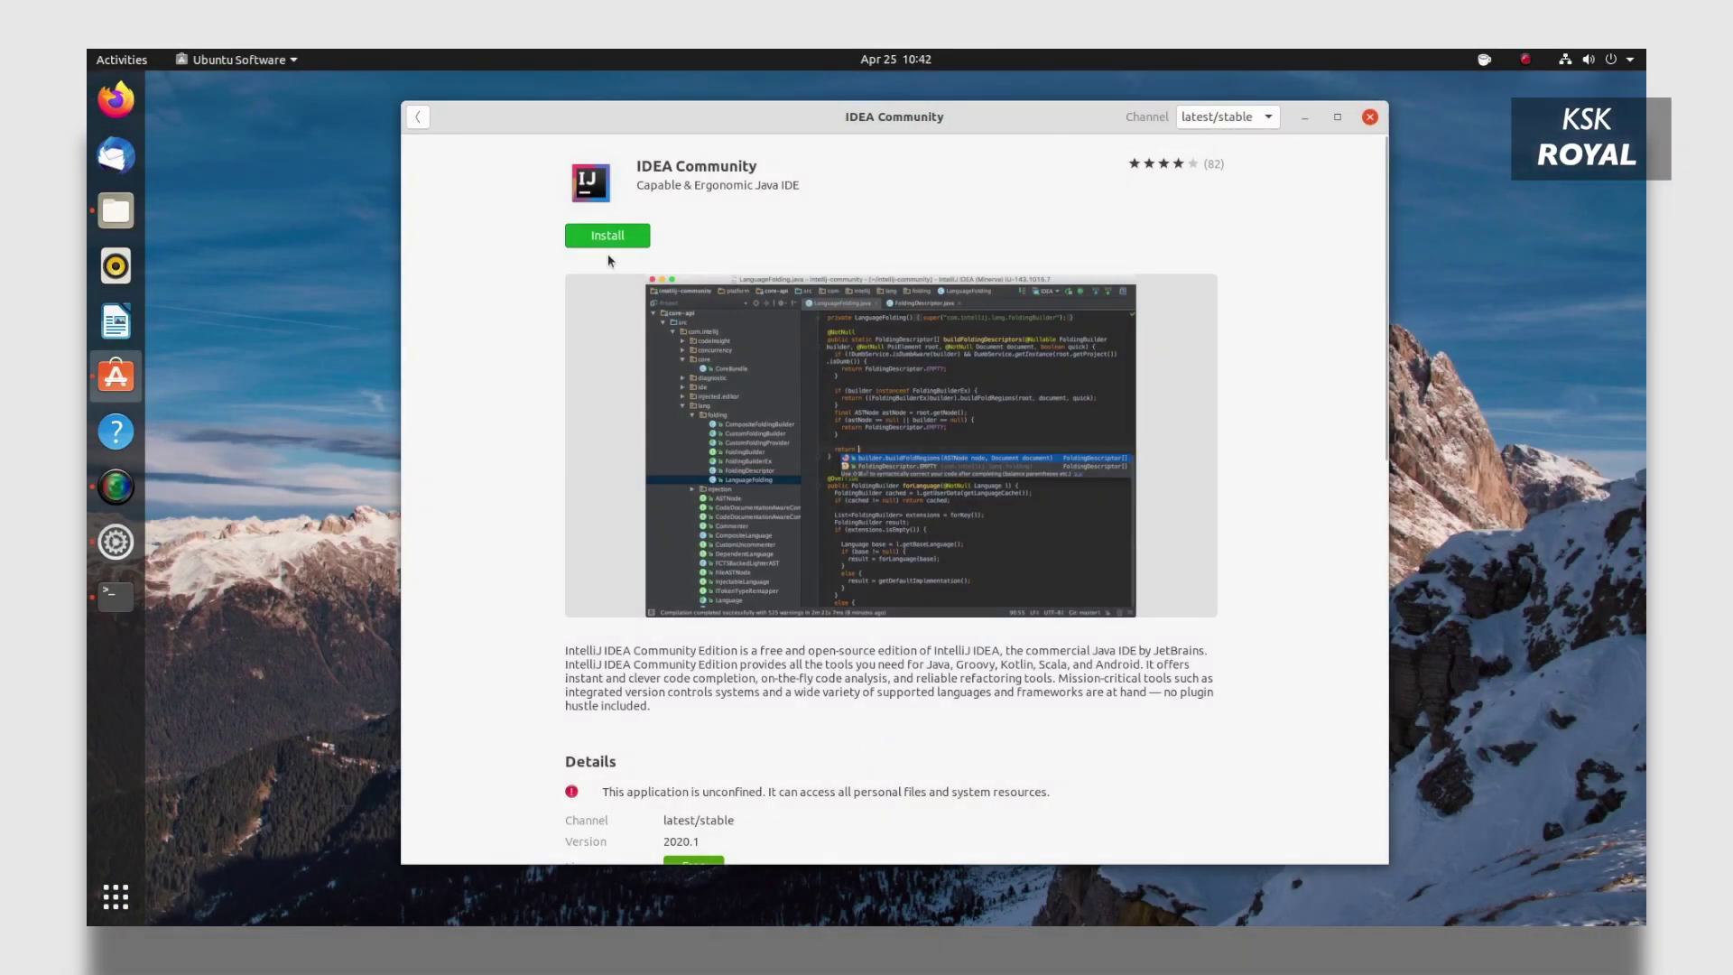
pyautogui.click(607, 237)
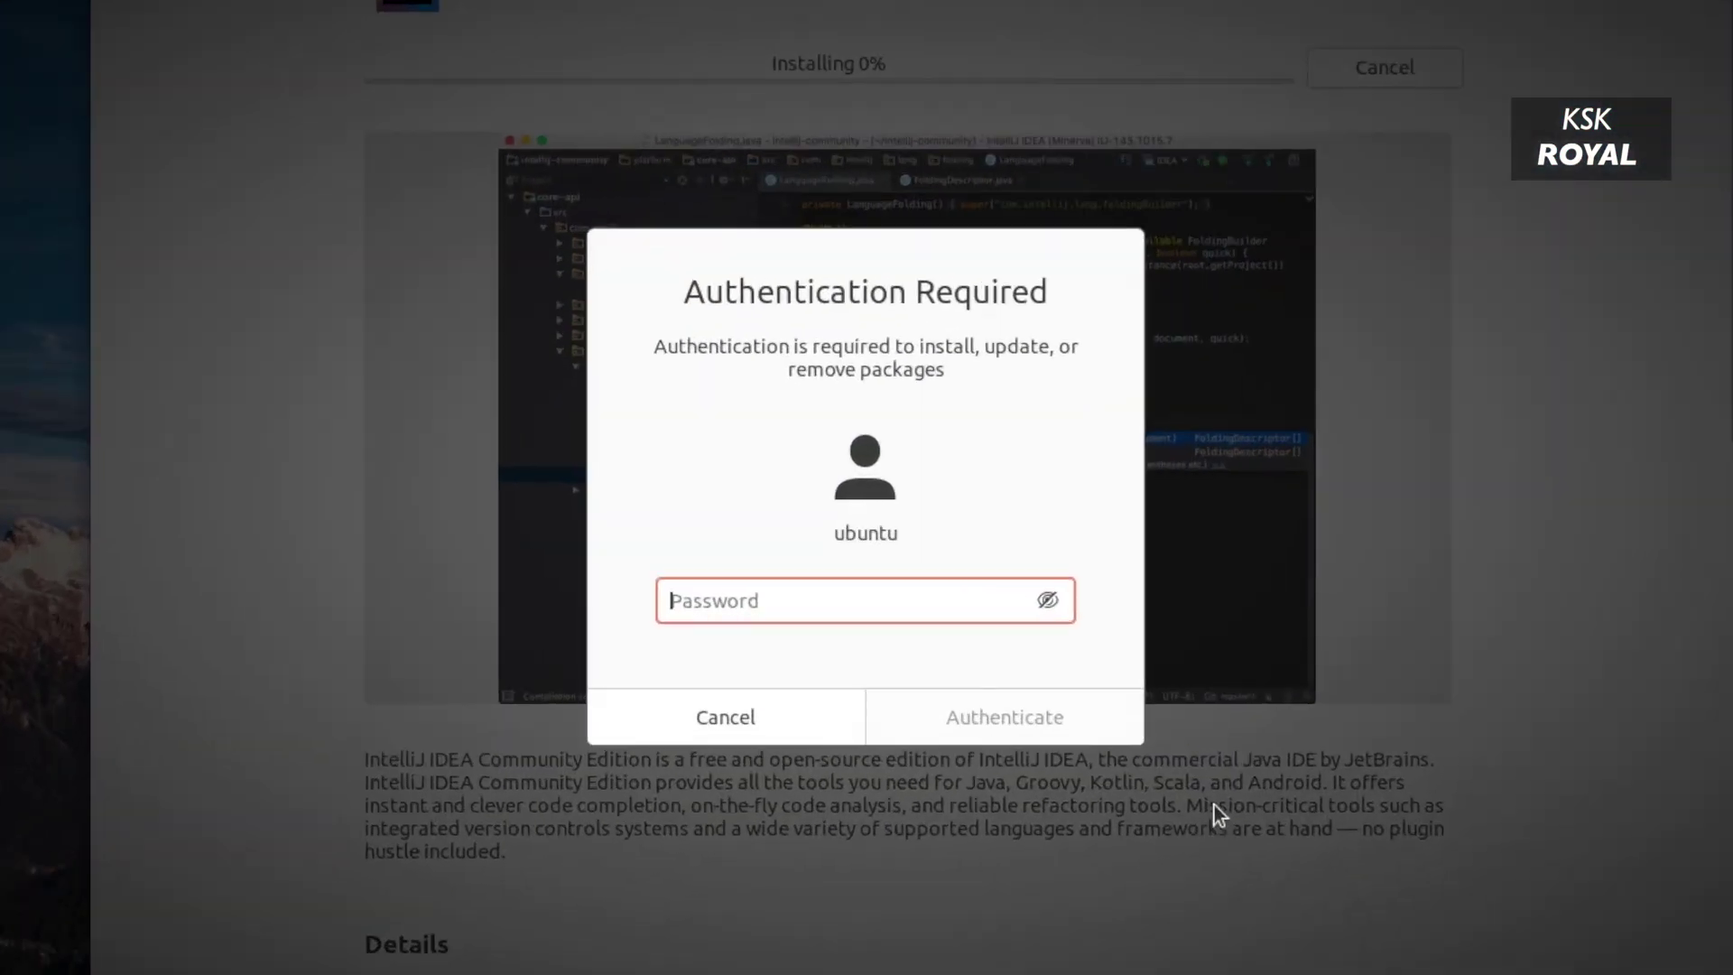
pyautogui.write('ubuntu')
pyautogui.press('Return')
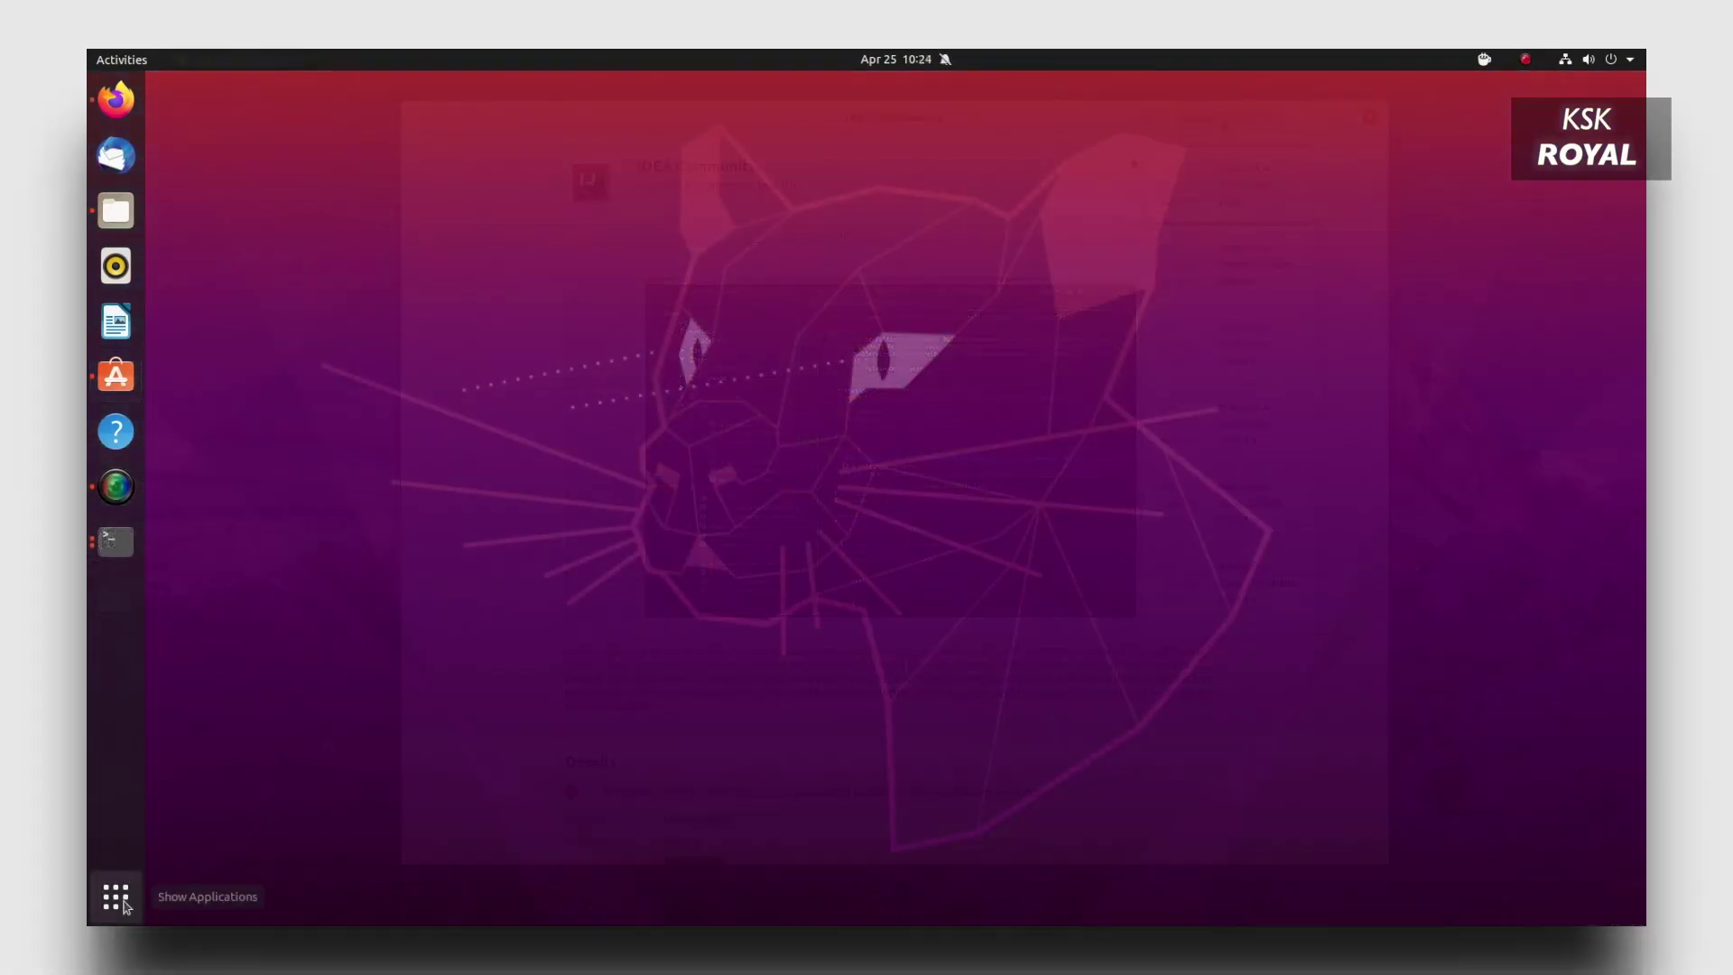
pyautogui.click(116, 896)
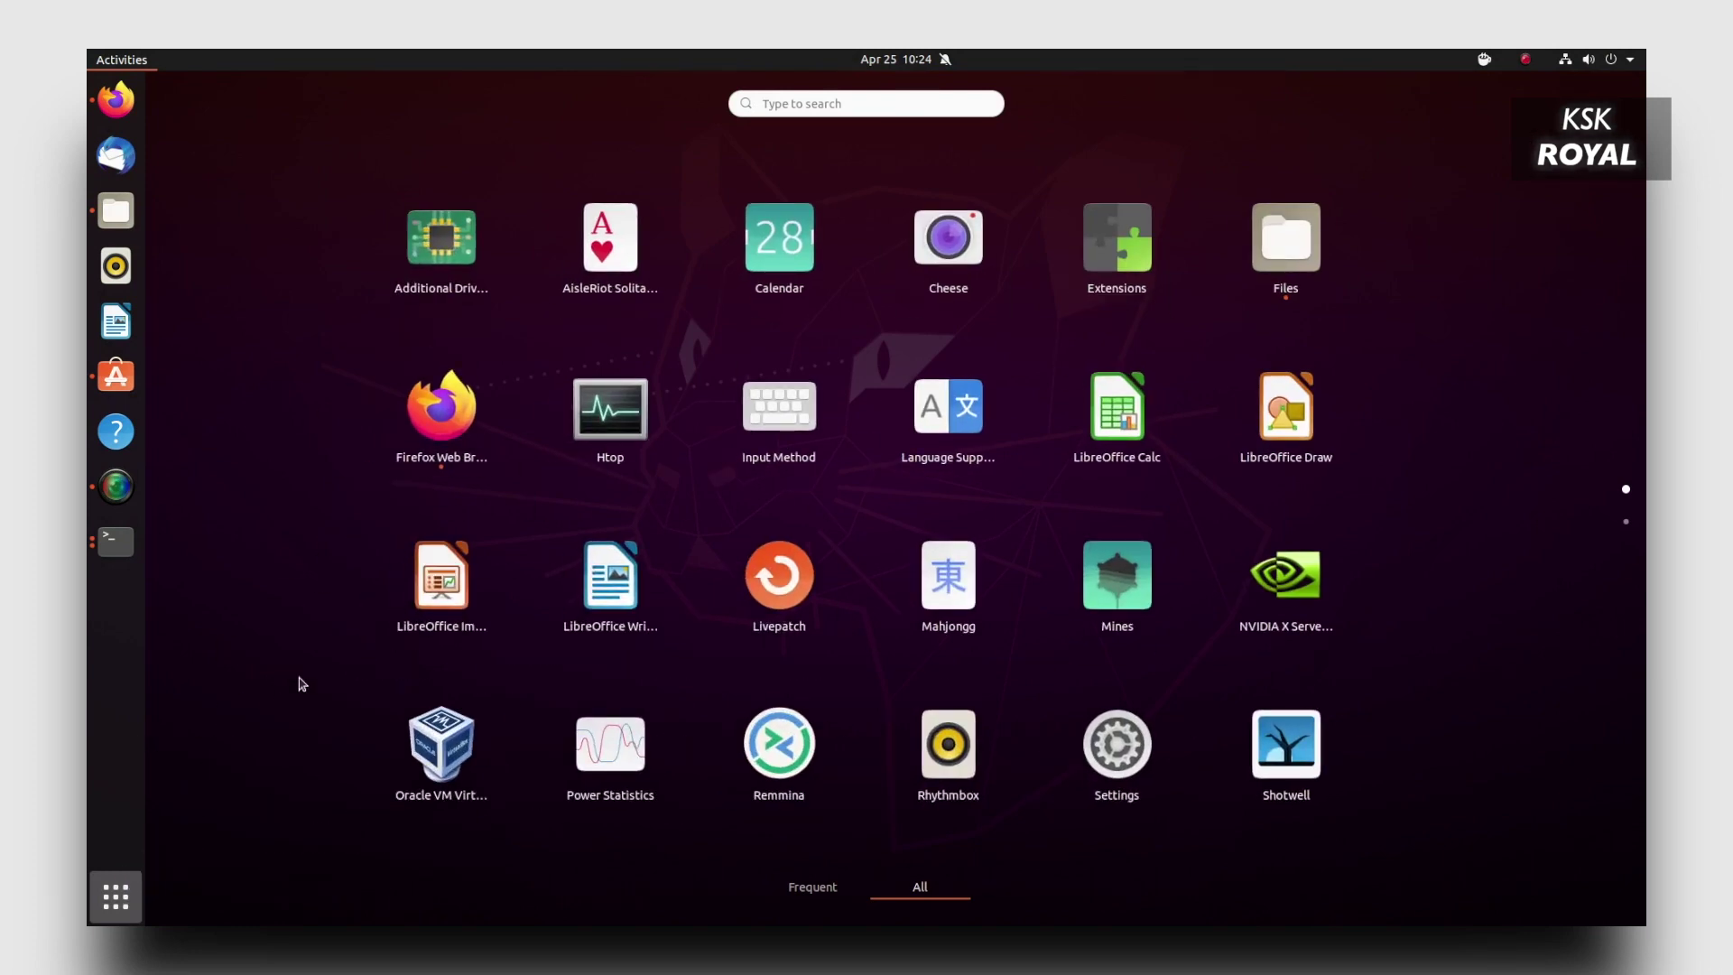
# Group Calendar, Cheese, Videos and Thunderbird Mail into one app-grid folder, then start renaming it.
pyautogui.scroll(-1, 756, 578)
pyautogui.scroll(1, 771, 614)
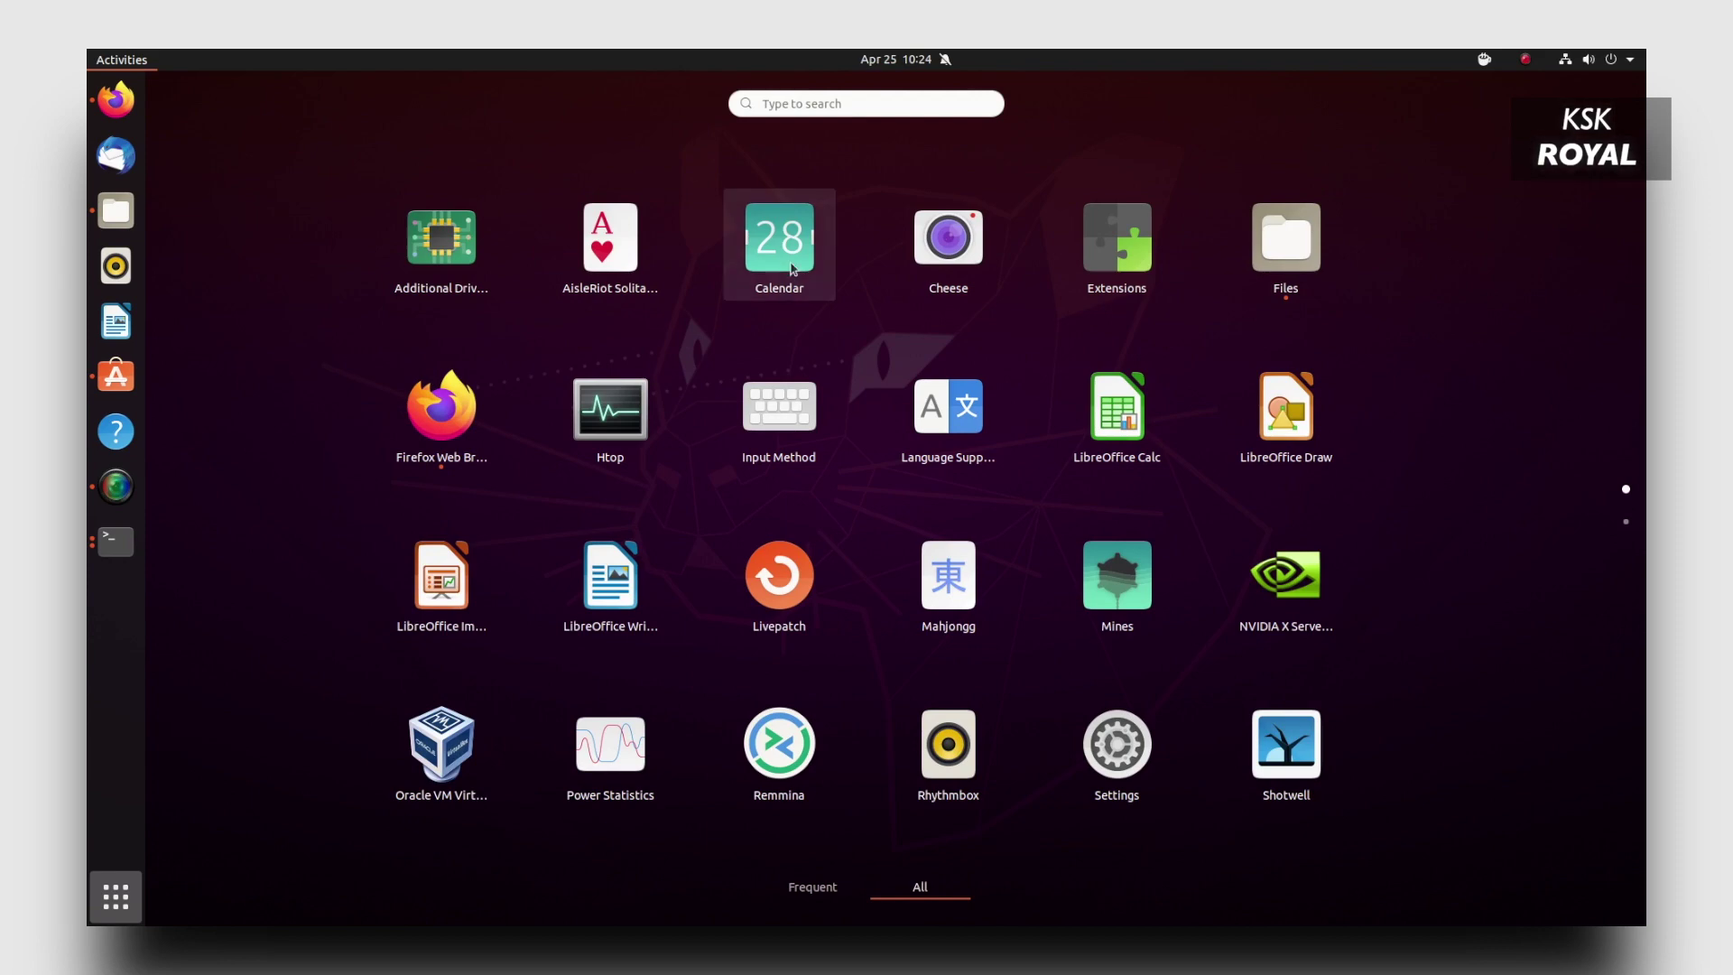
pyautogui.moveTo(779, 236); pyautogui.dragTo(949, 254)
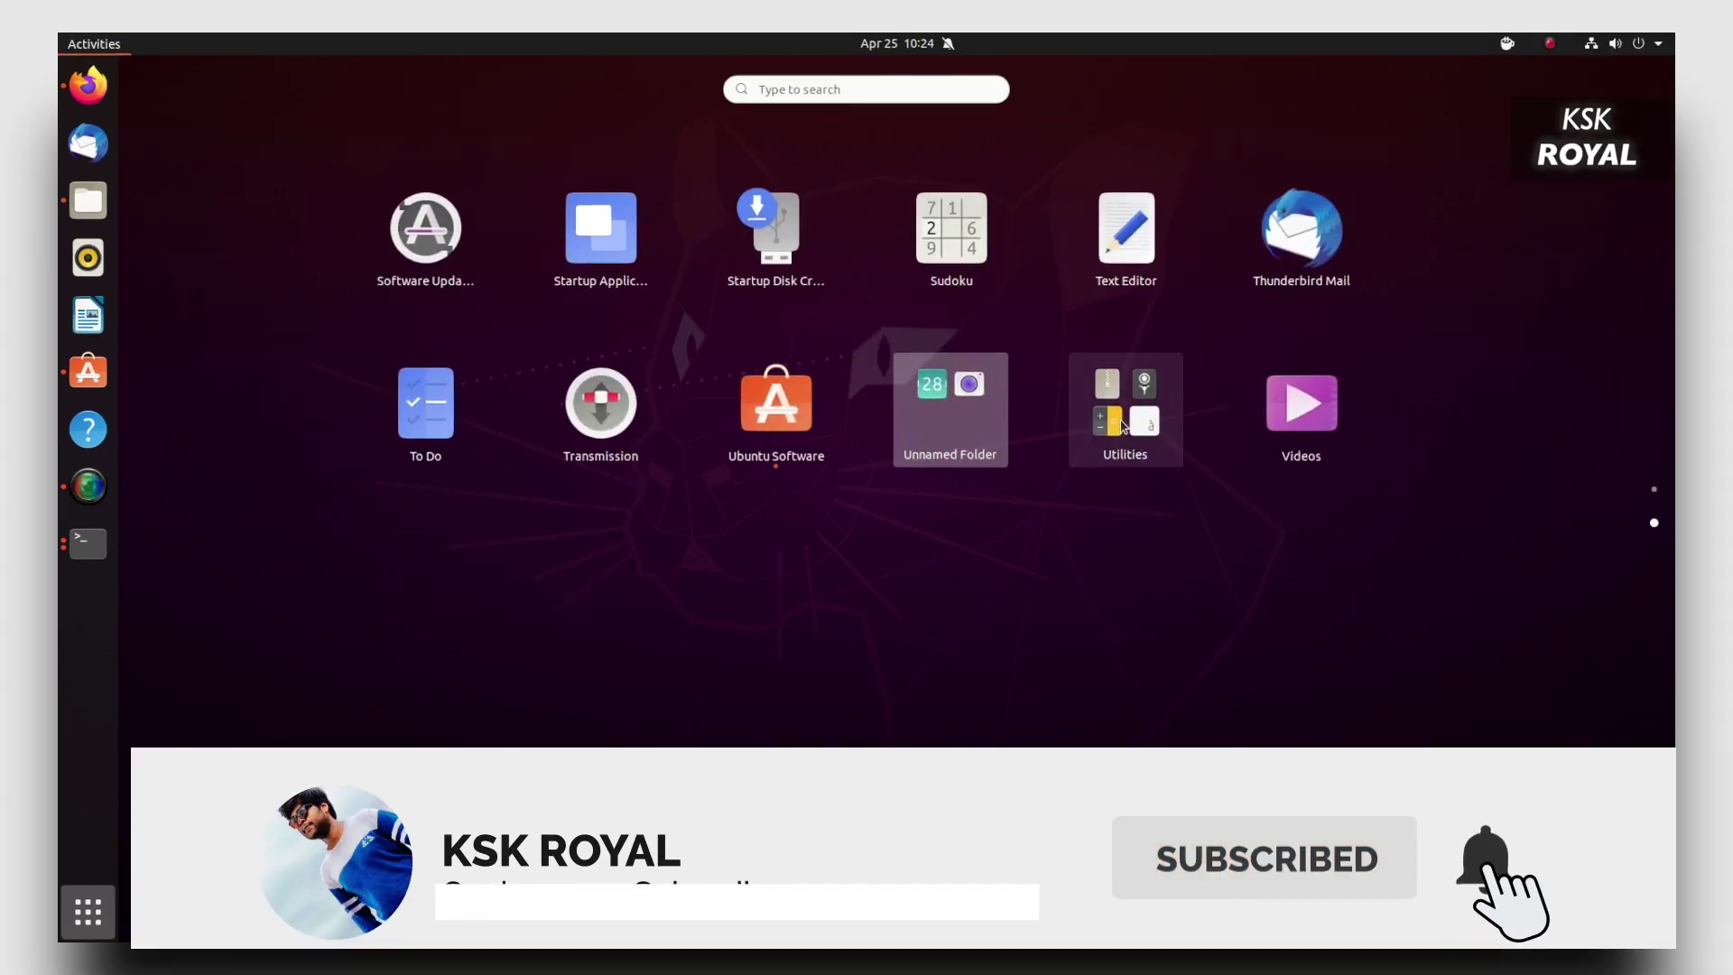
pyautogui.moveTo(1335, 405); pyautogui.dragTo(966, 401)
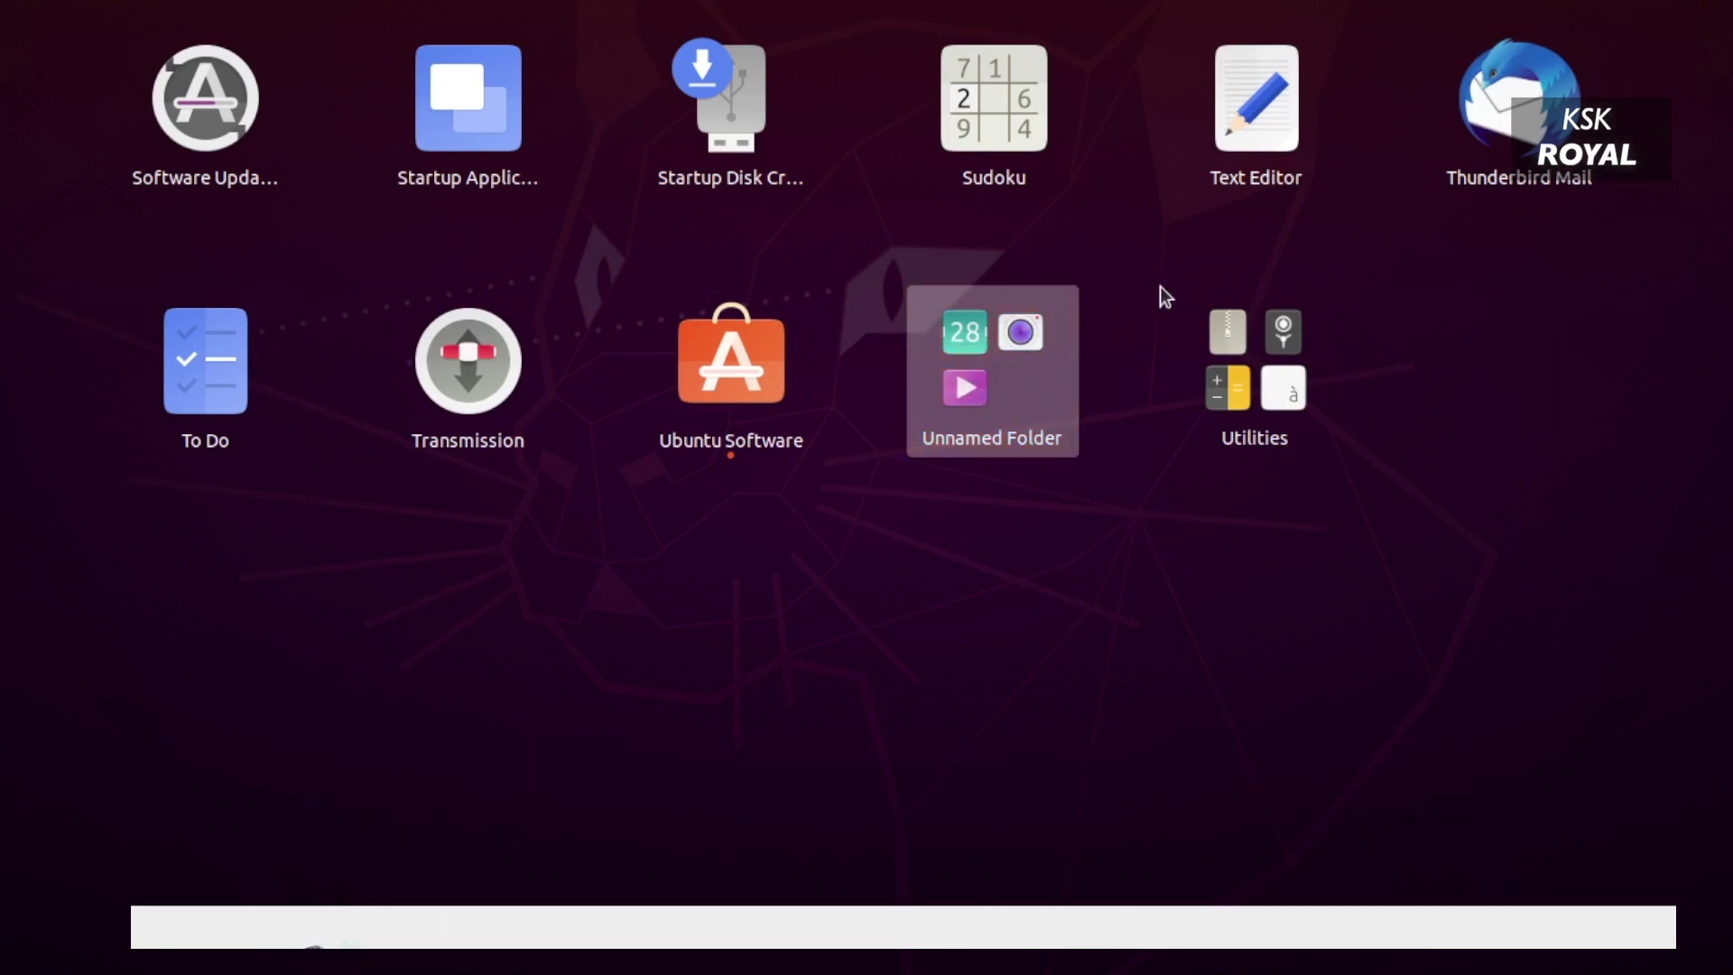
pyautogui.moveTo(1519, 99); pyautogui.dragTo(956, 366)
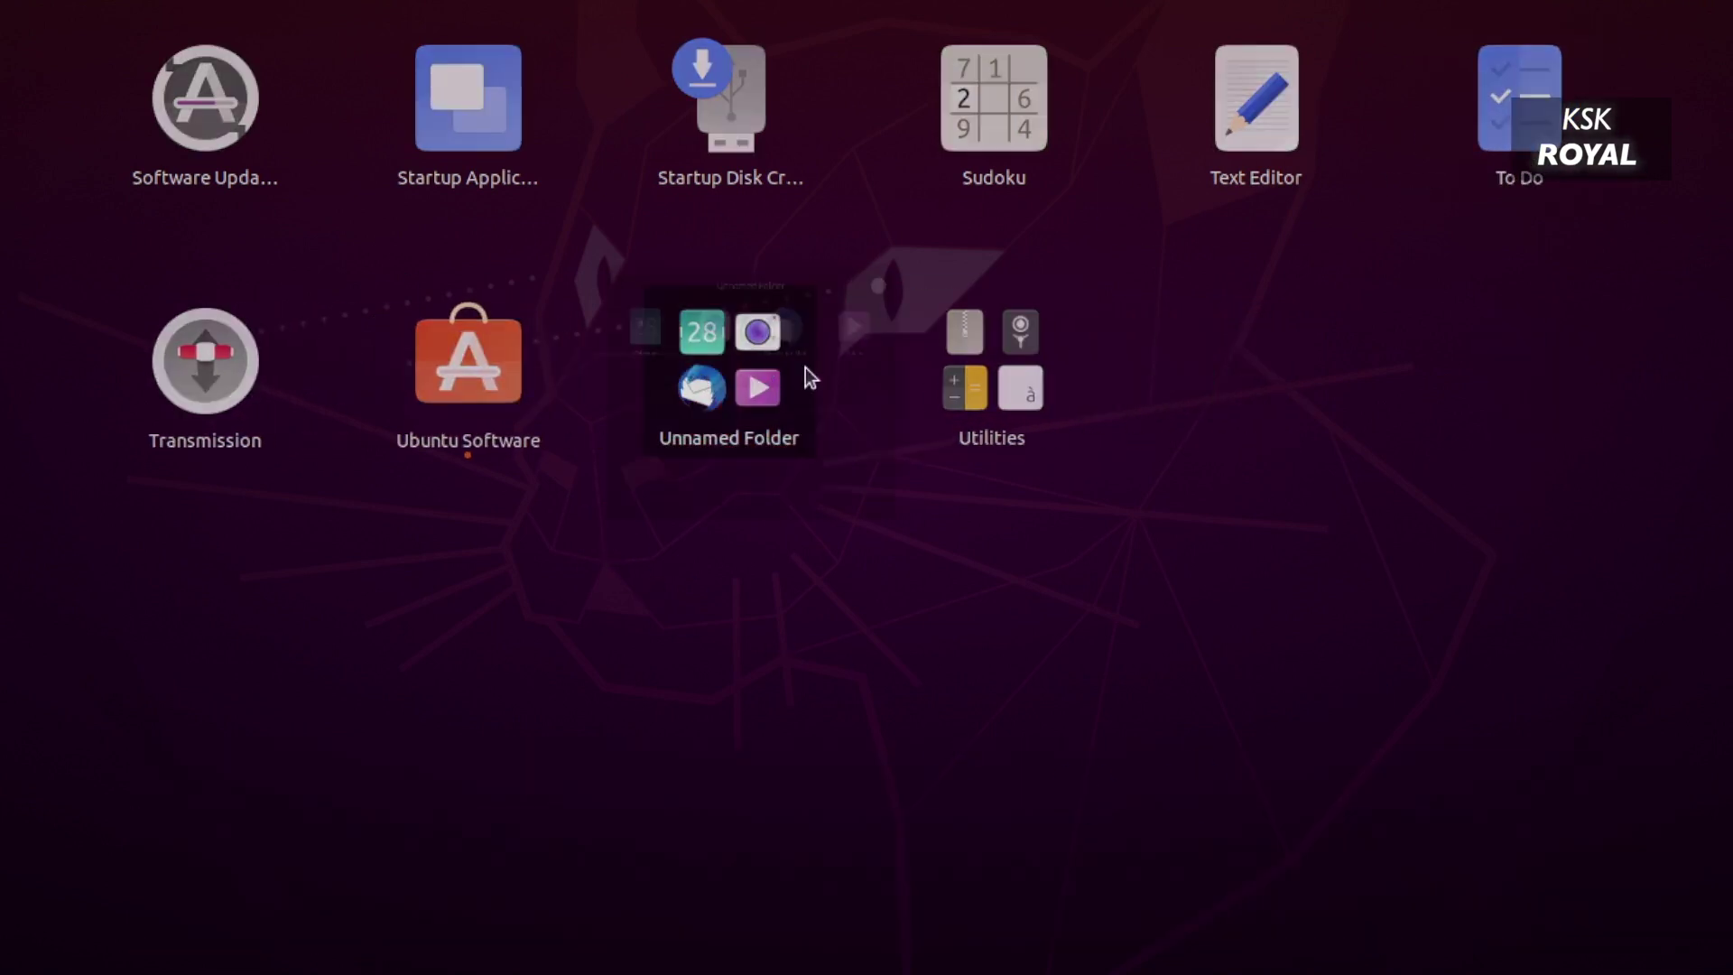
pyautogui.click(805, 367)
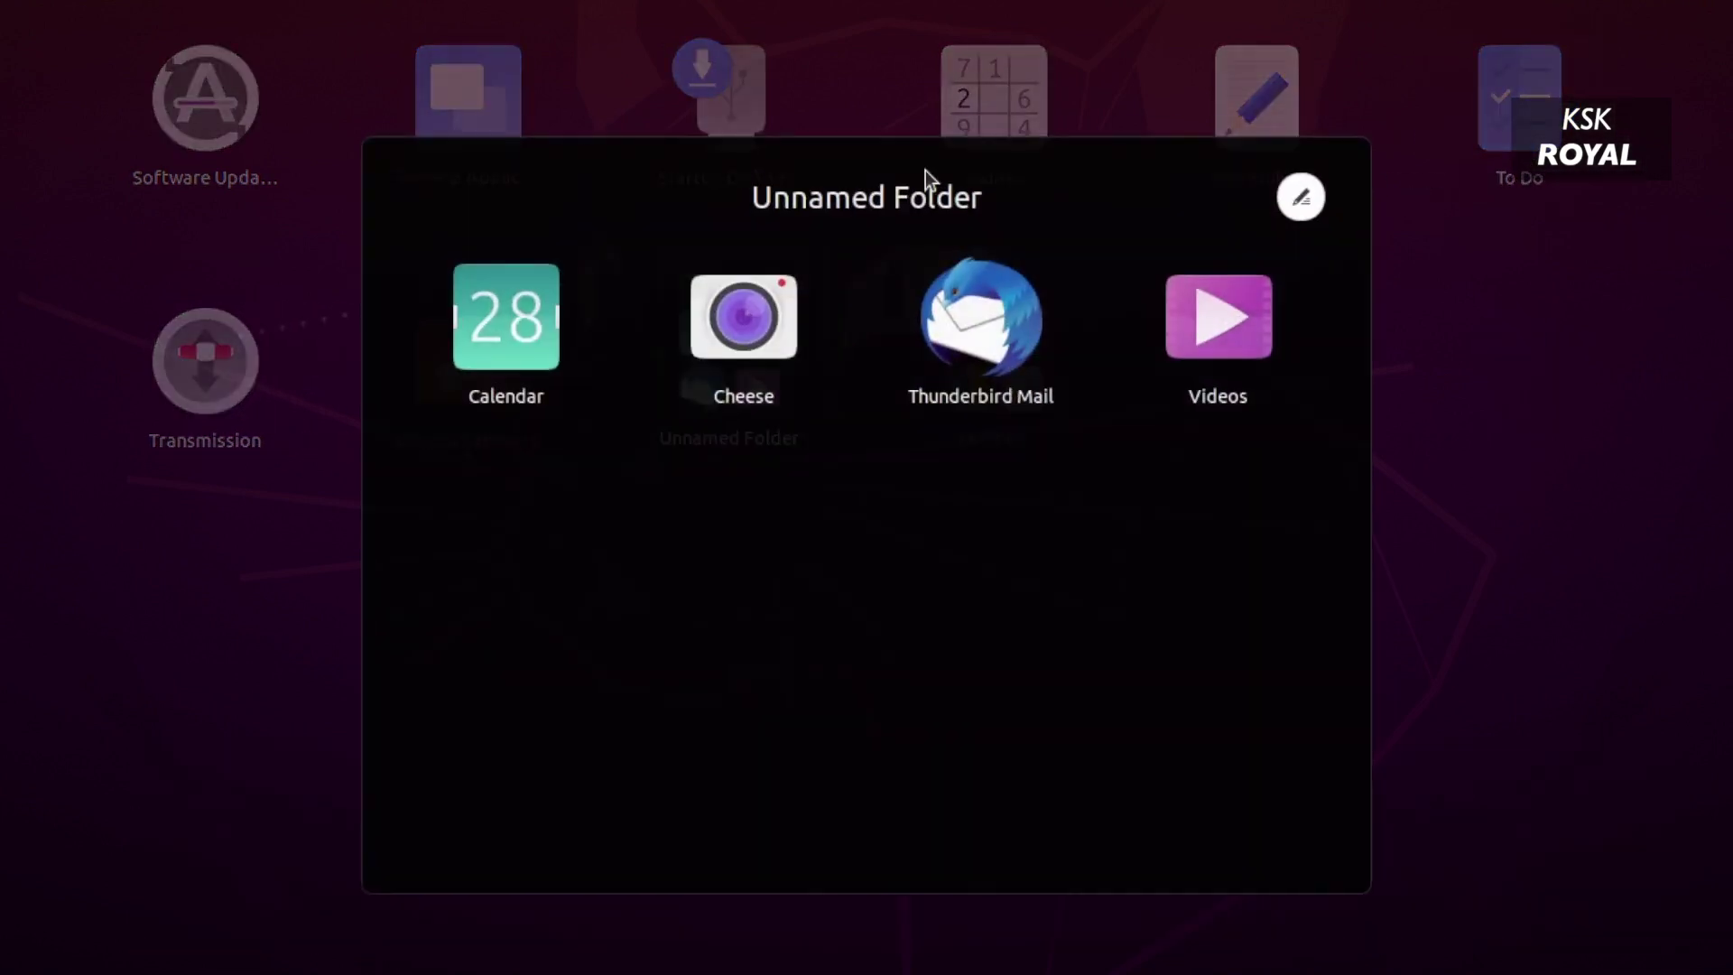
pyautogui.click(1282, 205)
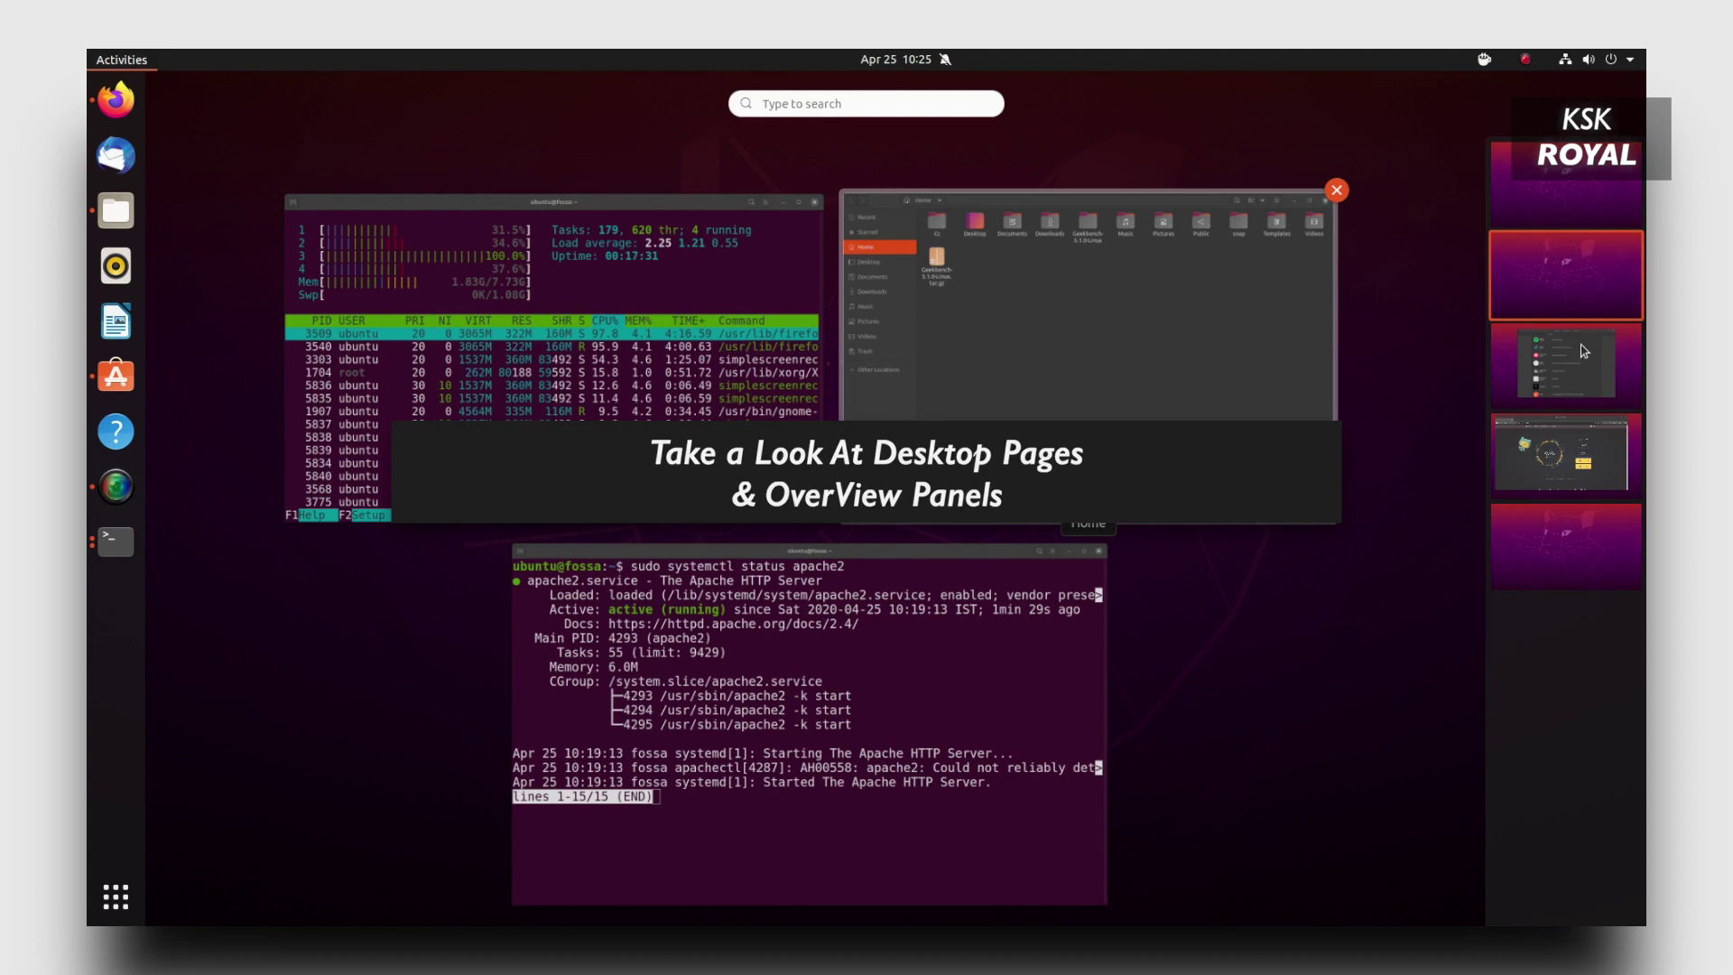
# Scroll through the workspace thumbnails in the Activities overview and switch to the empty fifth workspace.
pyautogui.scroll(-2, 1584, 350)
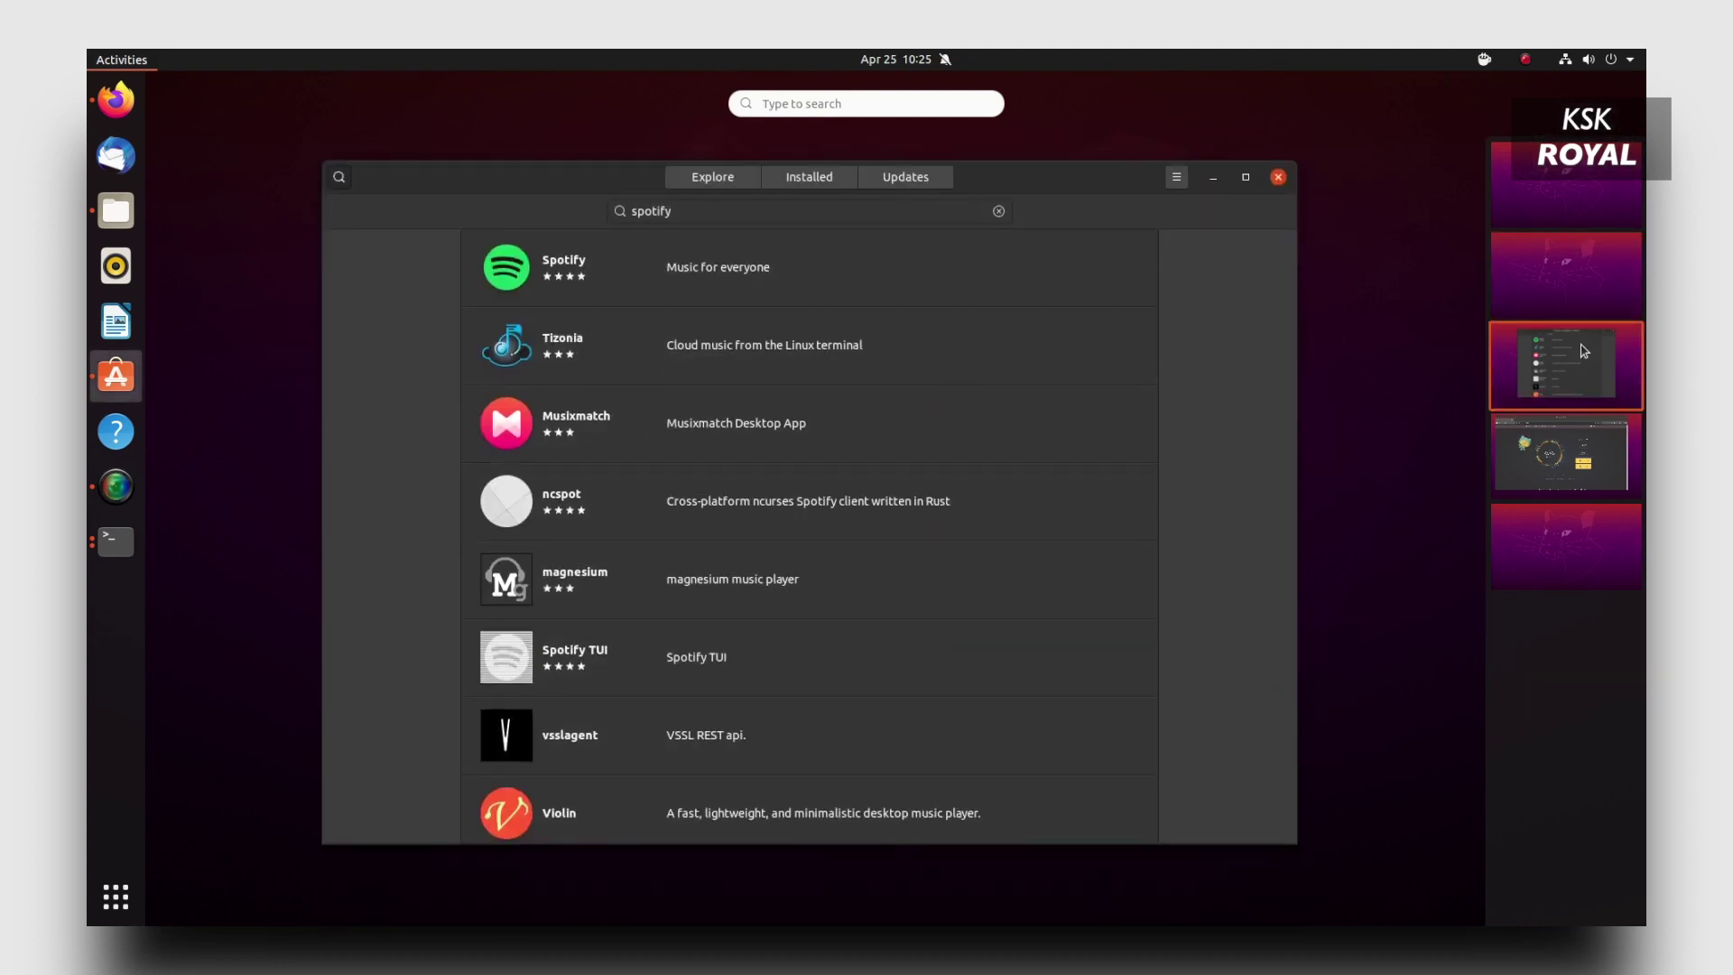
pyautogui.scroll(-1, 1584, 351)
pyautogui.scroll(2, 1584, 351)
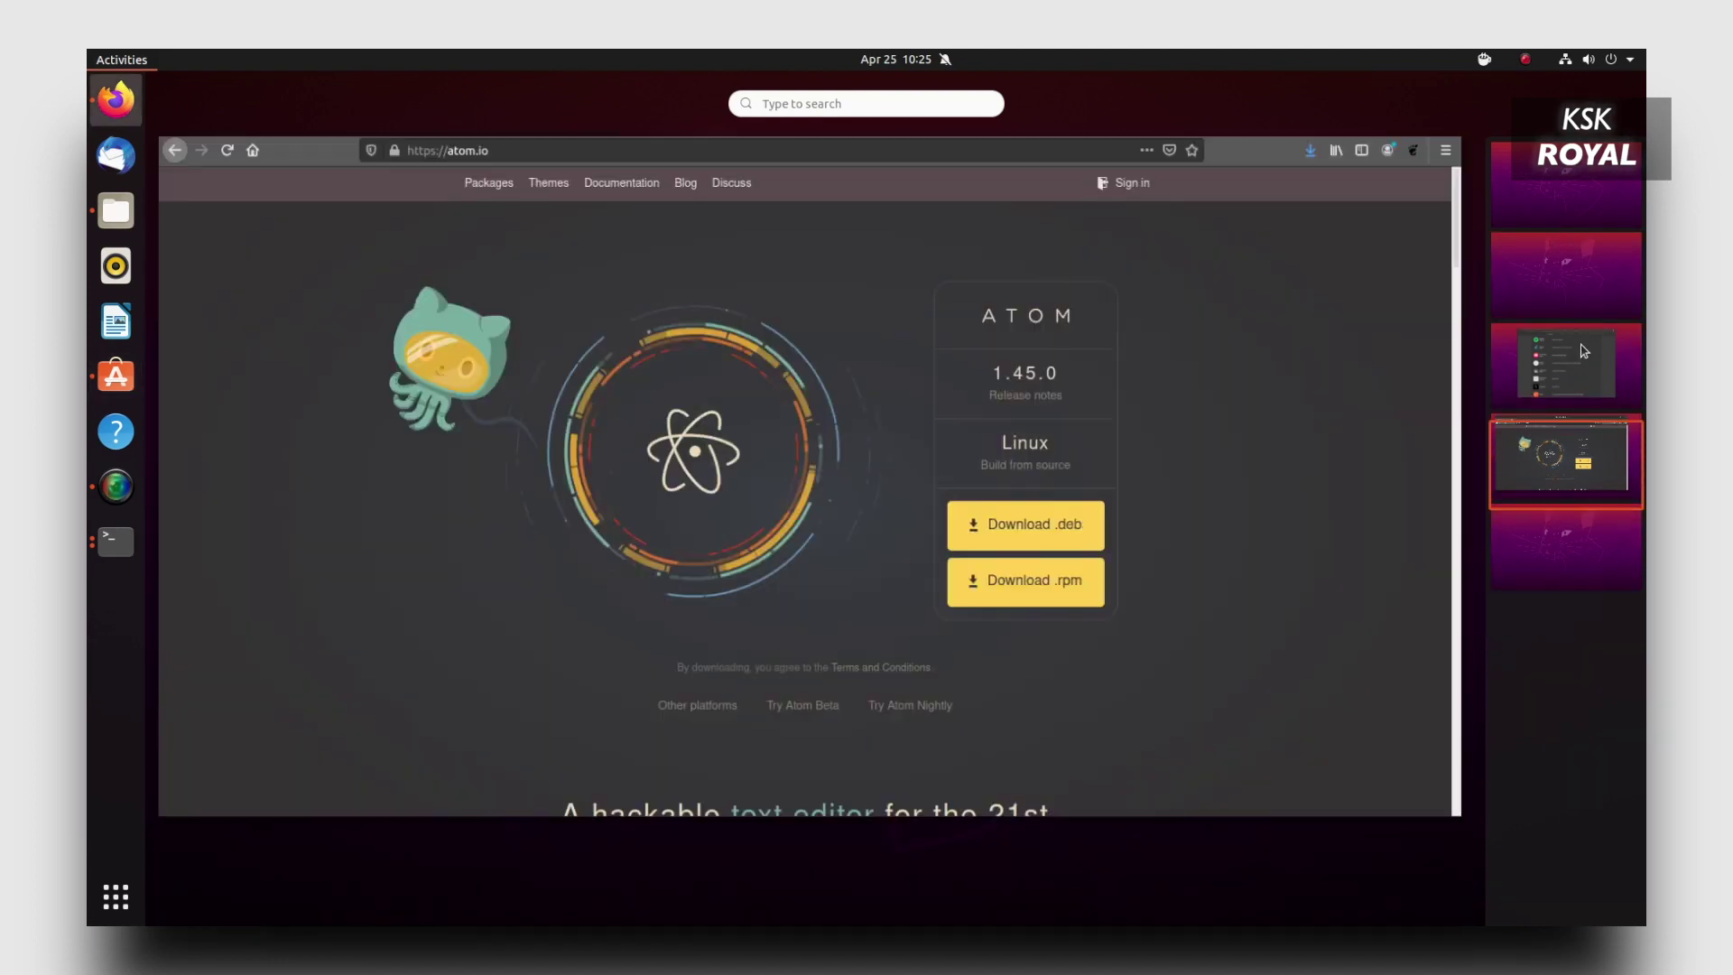
pyautogui.scroll(1, 1584, 350)
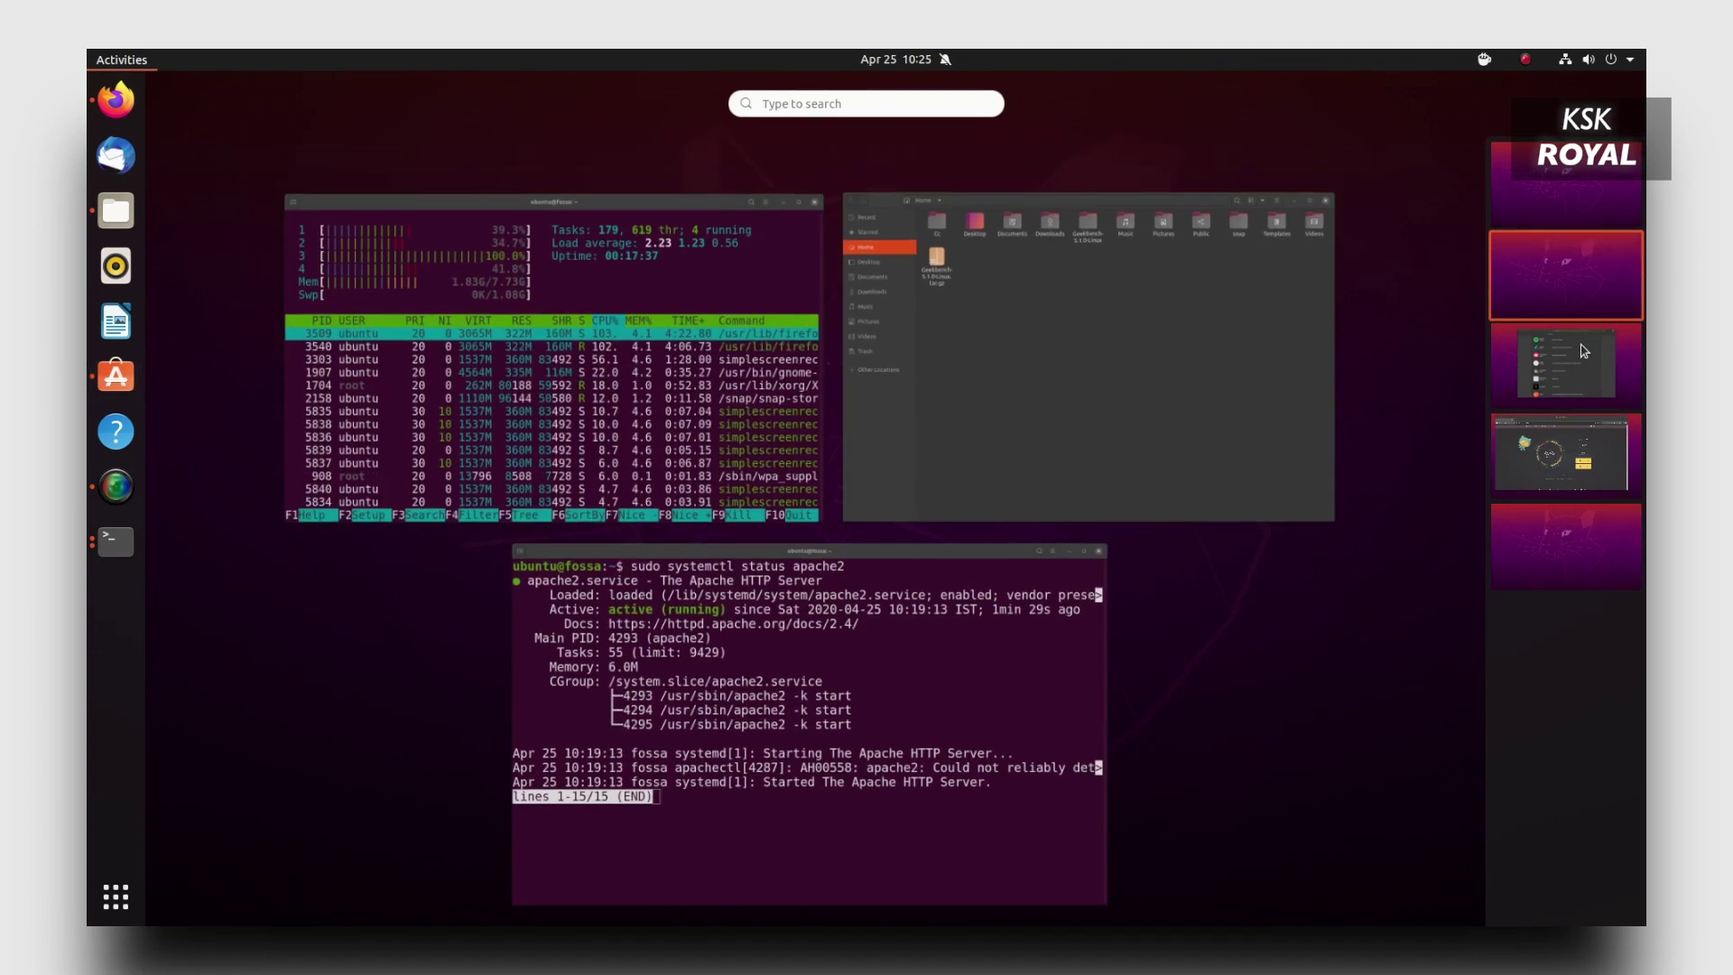
pyautogui.scroll(1, 1584, 350)
pyautogui.scroll(-1, 1584, 350)
pyautogui.scroll(-1, 1584, 350)
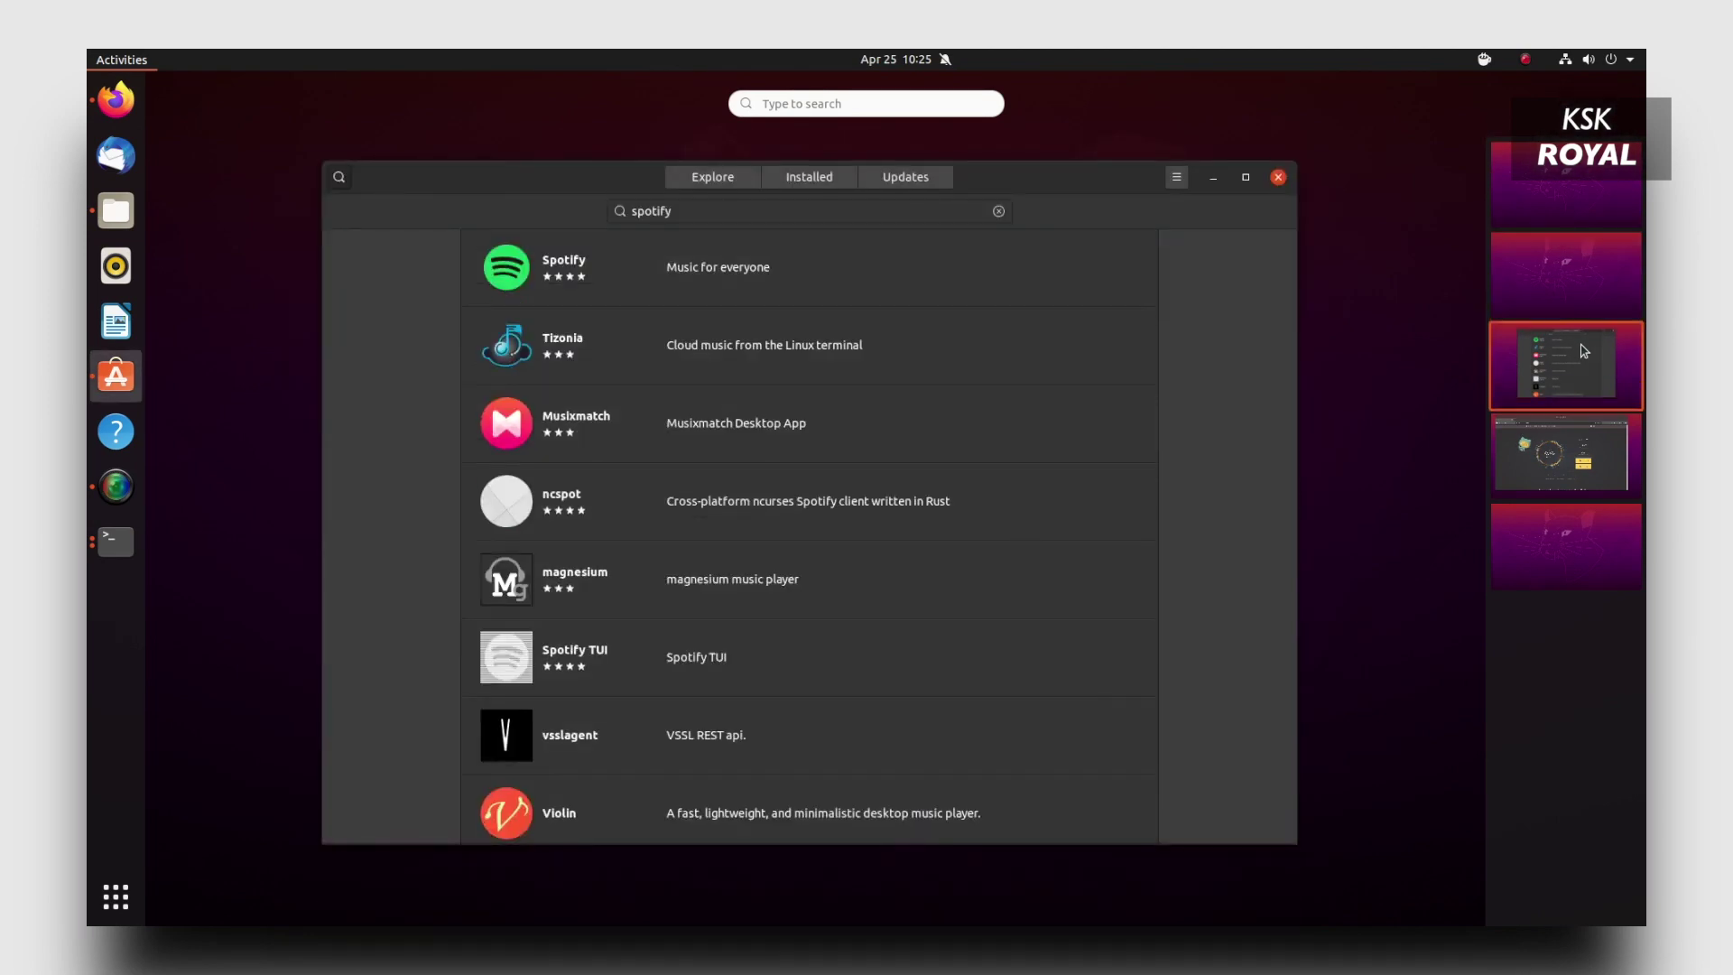
pyautogui.scroll(-1, 1584, 350)
pyautogui.scroll(-1, 1584, 350)
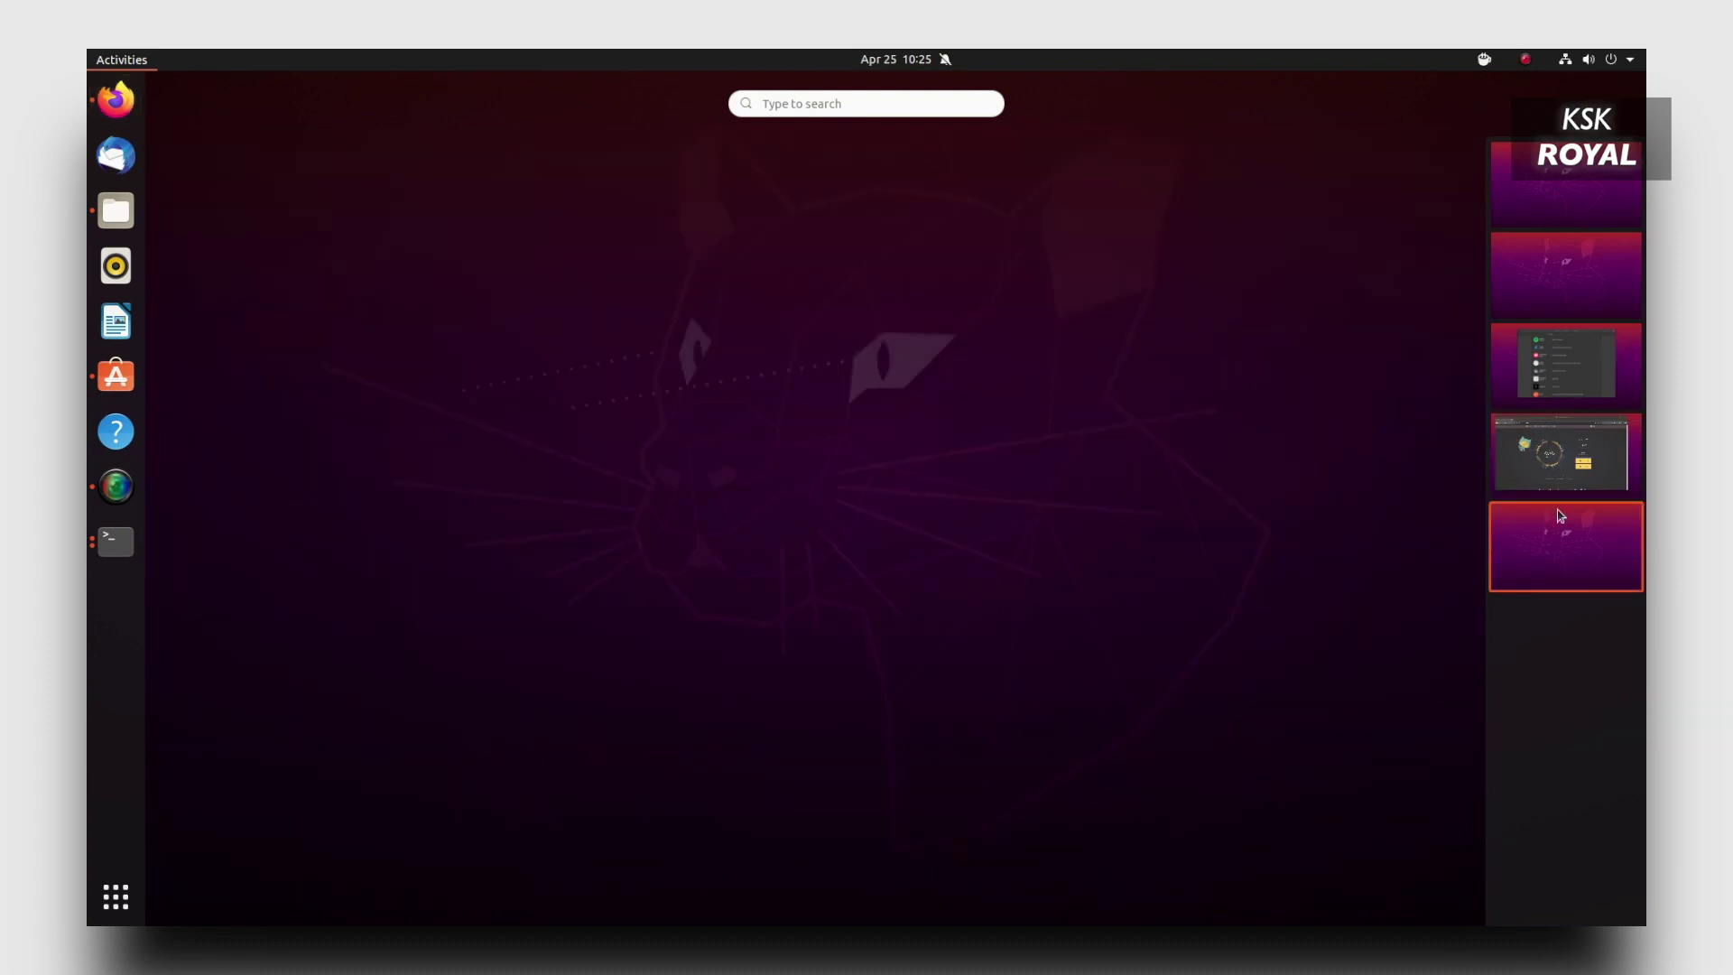
pyautogui.click(1556, 537)
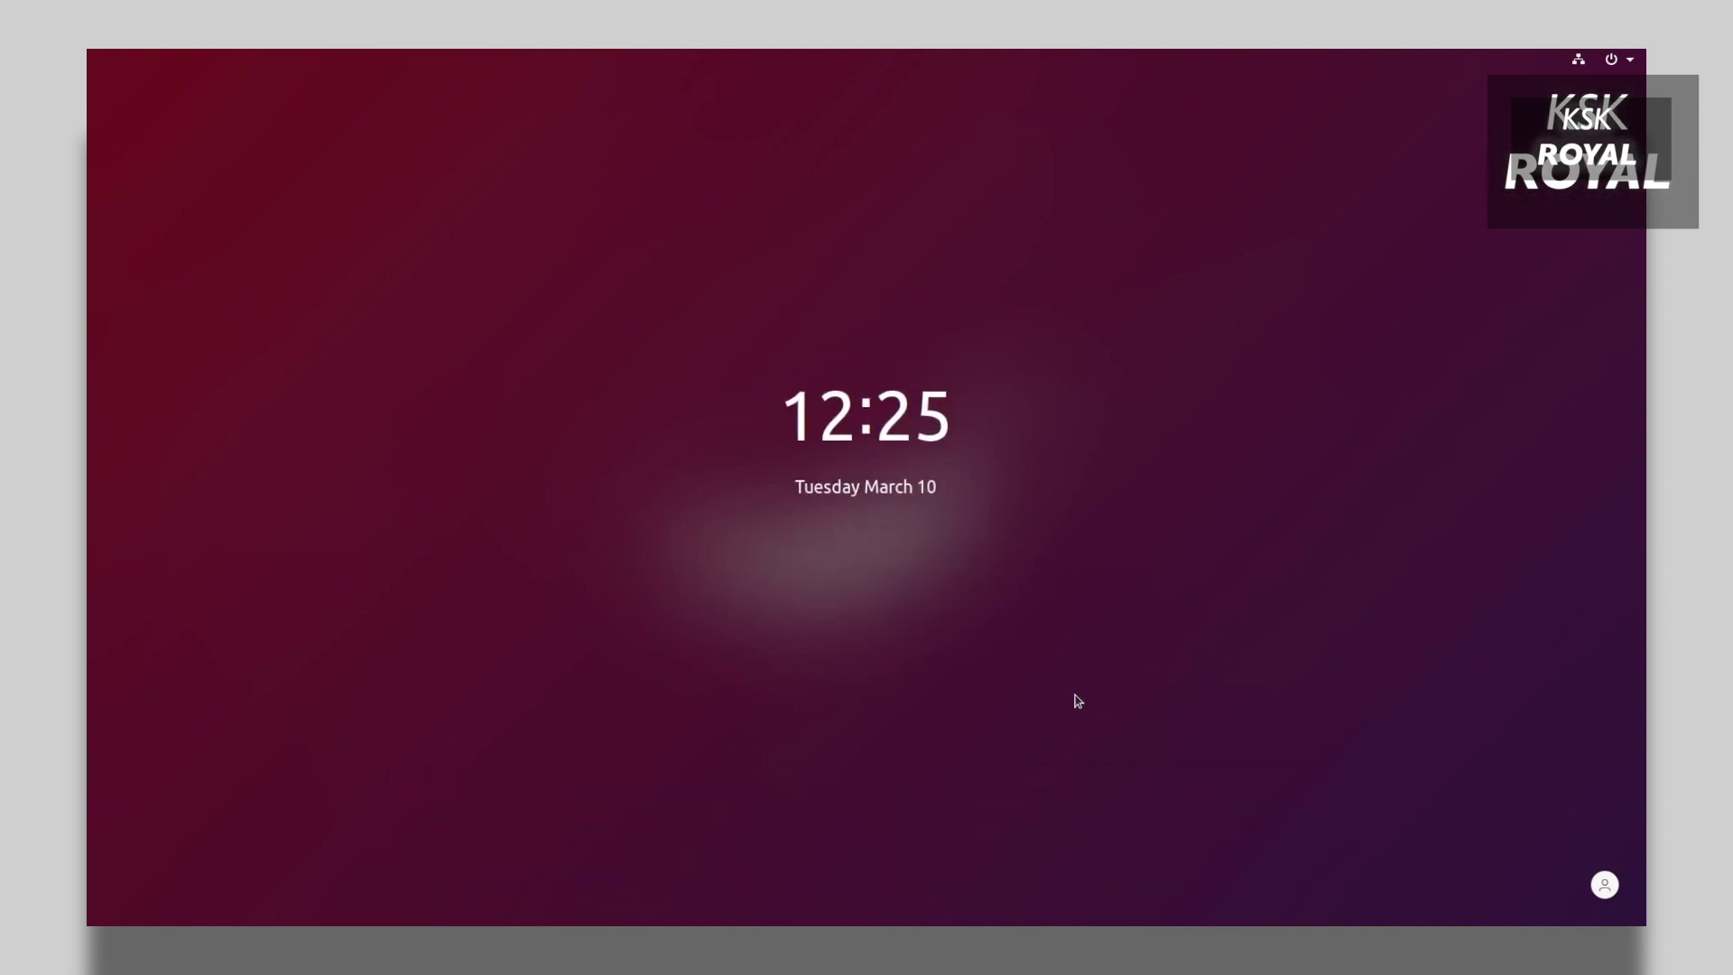
# Dismiss the lock screen and log in with the account password revealed in plain text.
pyautogui.click(1078, 701)
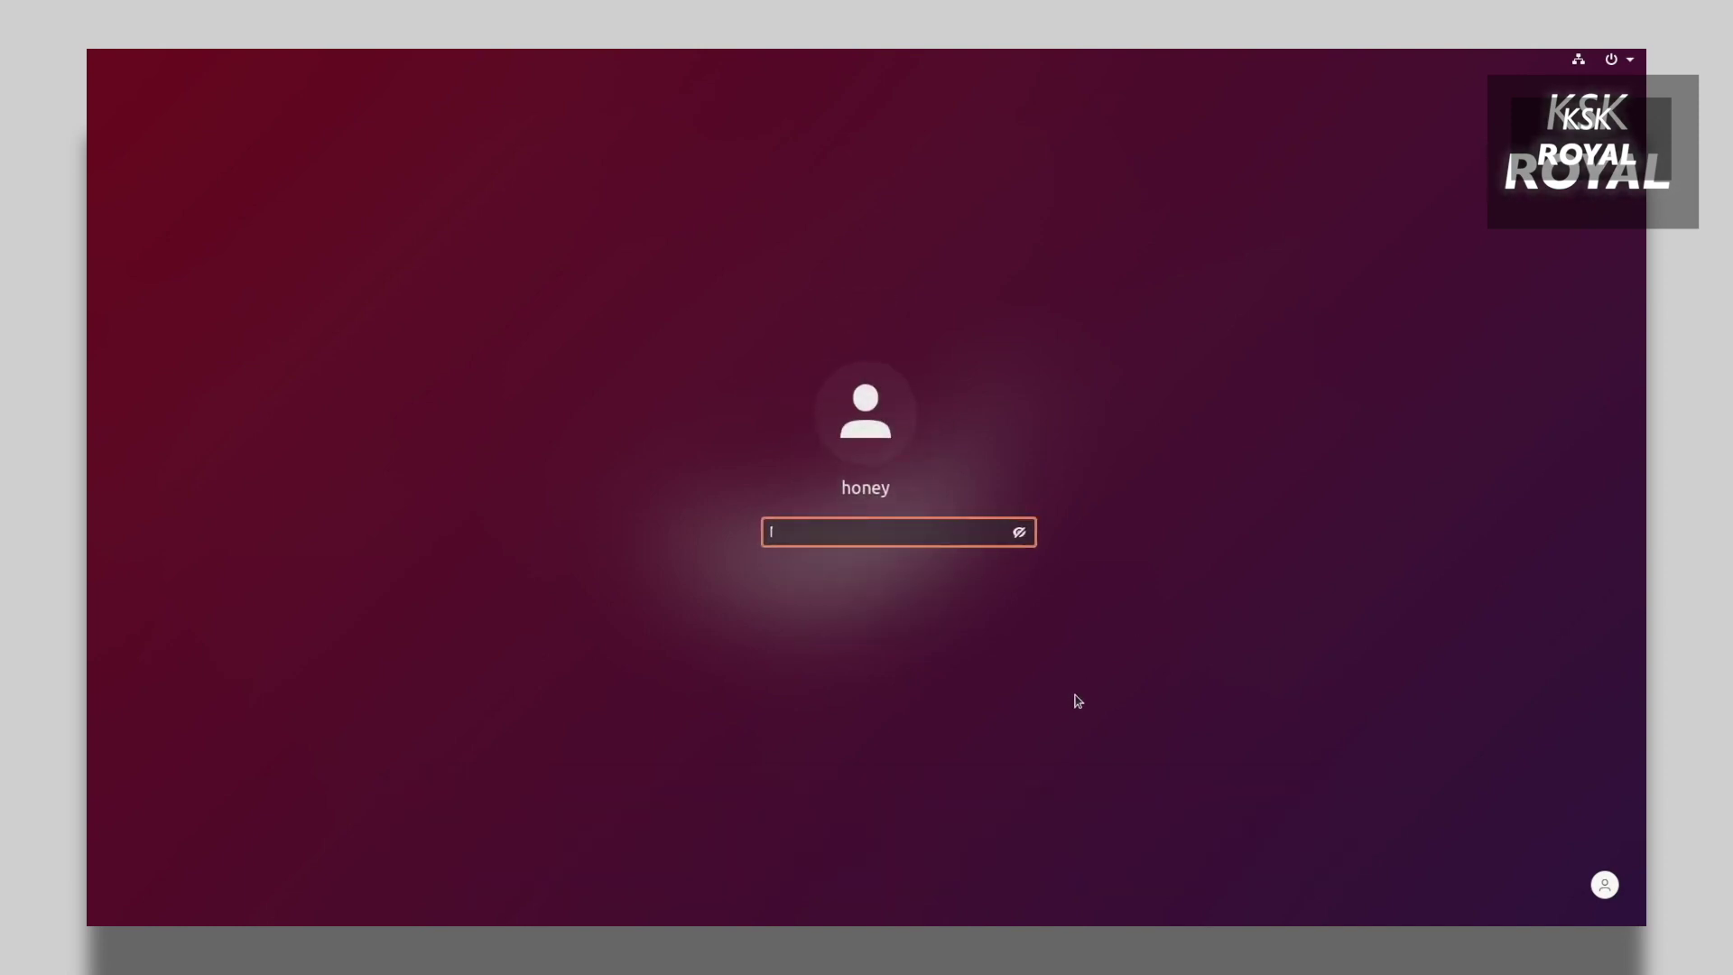
pyautogui.click(1078, 701)
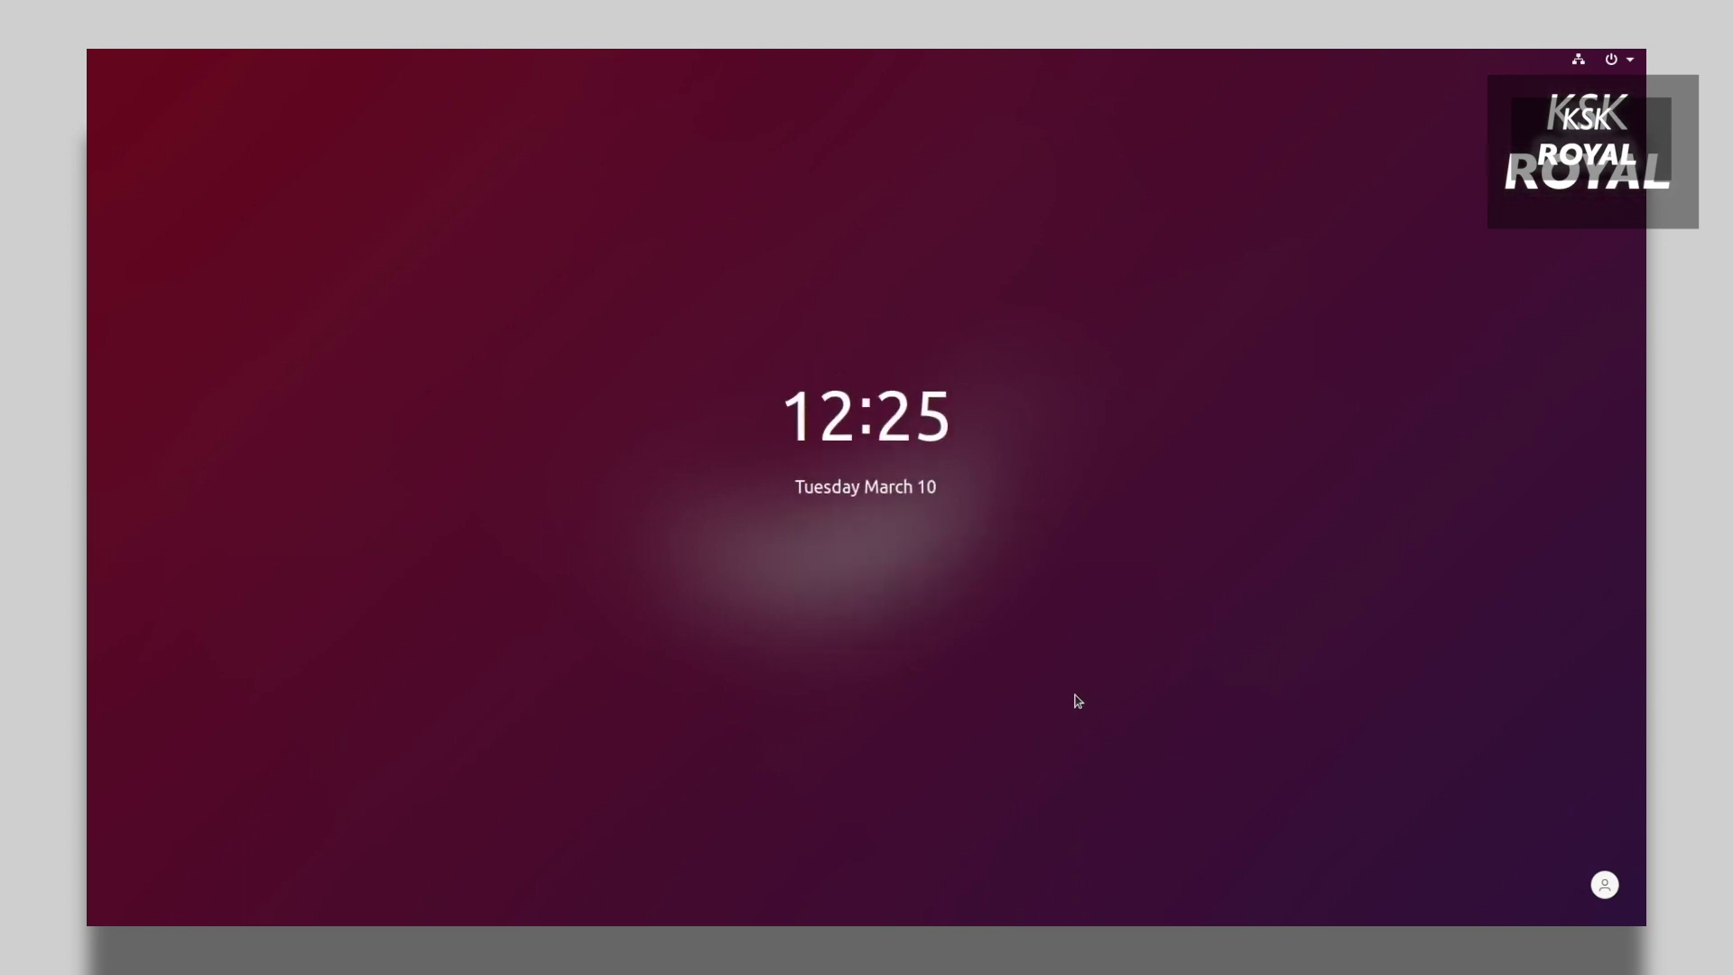
pyautogui.click(1078, 702)
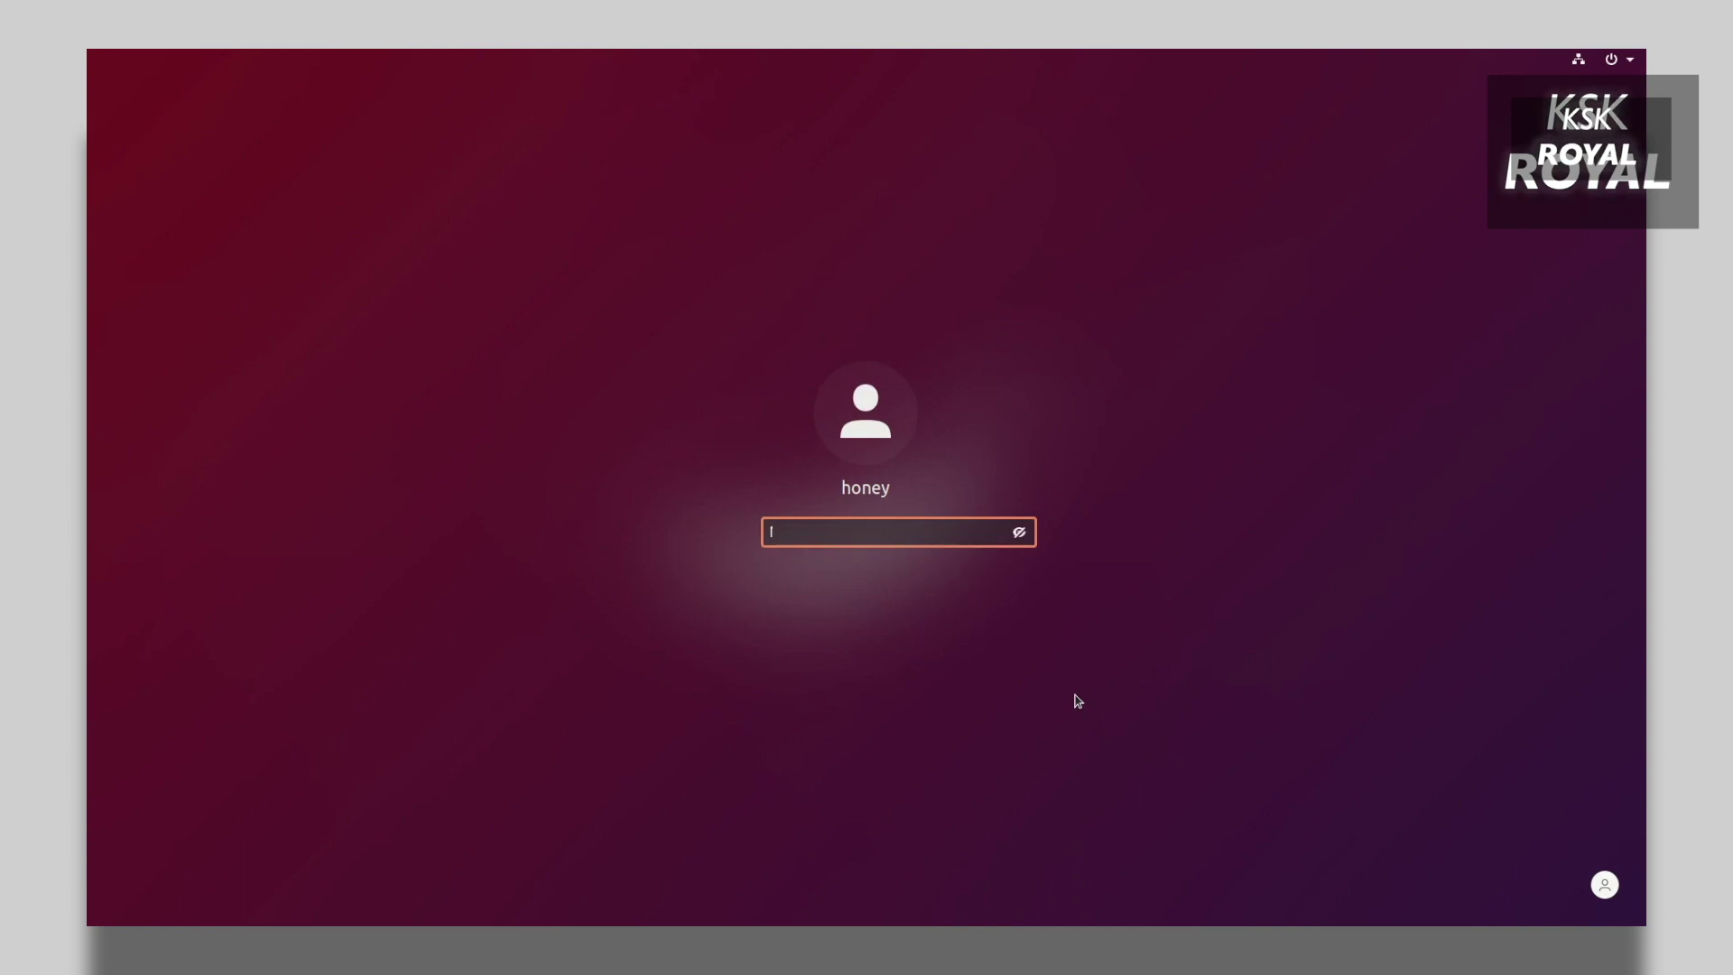
pyautogui.click(1077, 701)
pyautogui.click(1019, 531)
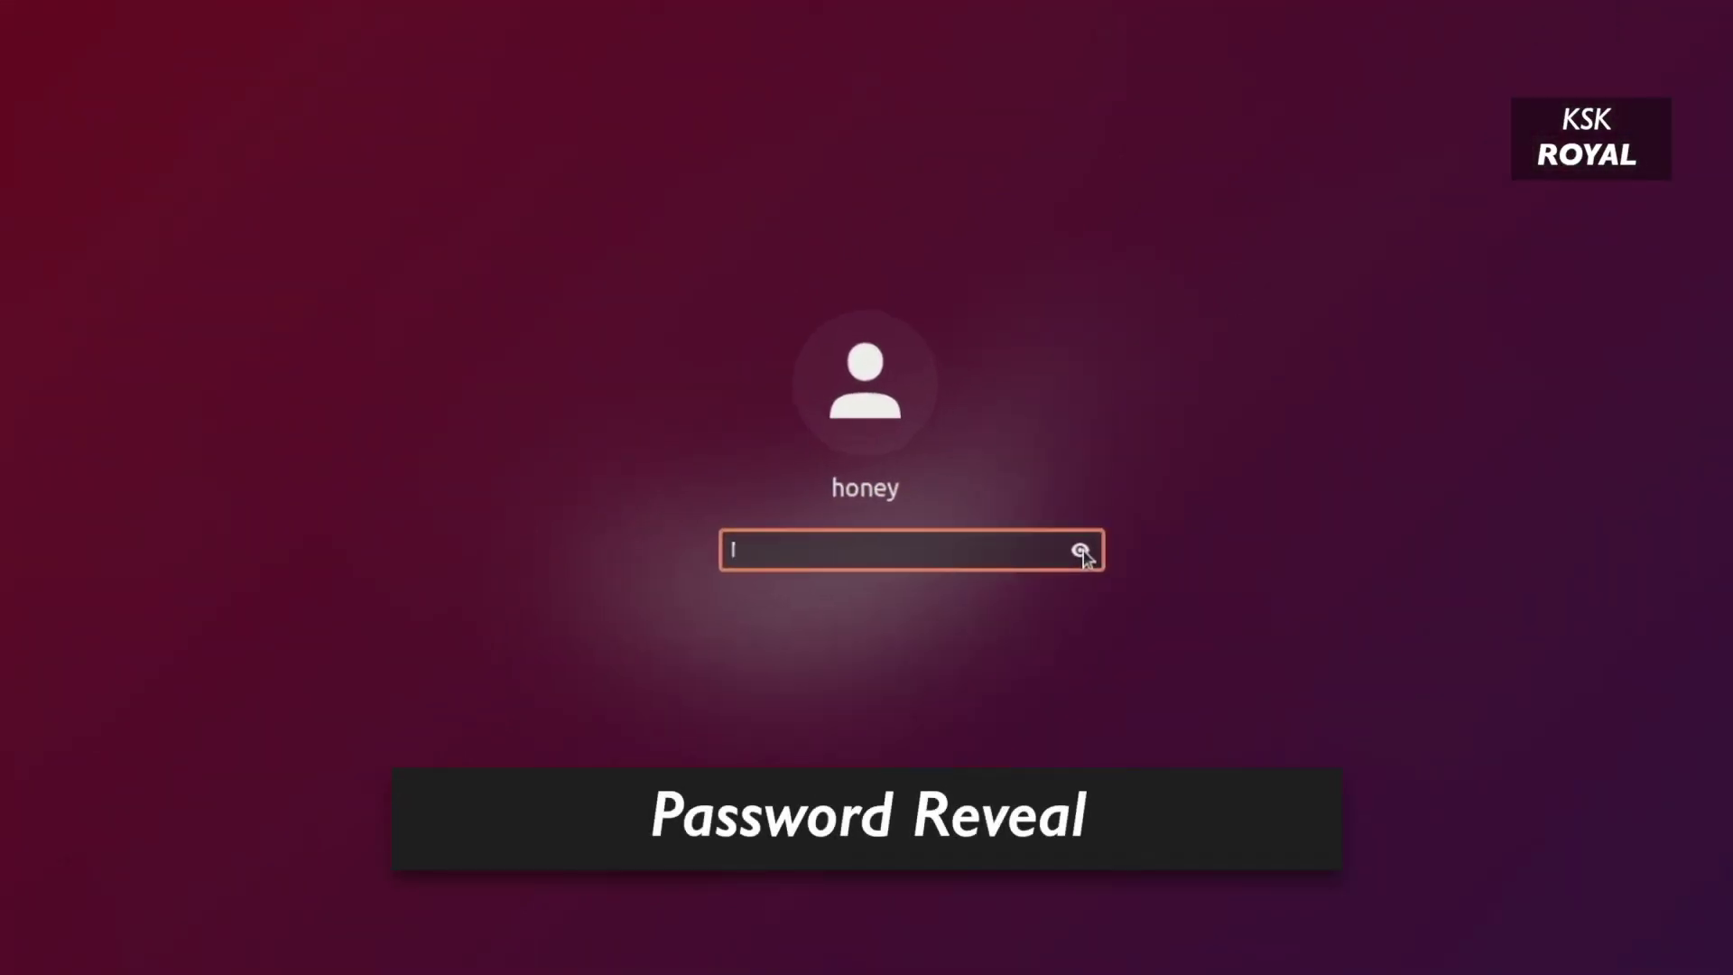
pyautogui.write('1234')
pyautogui.press('Return')
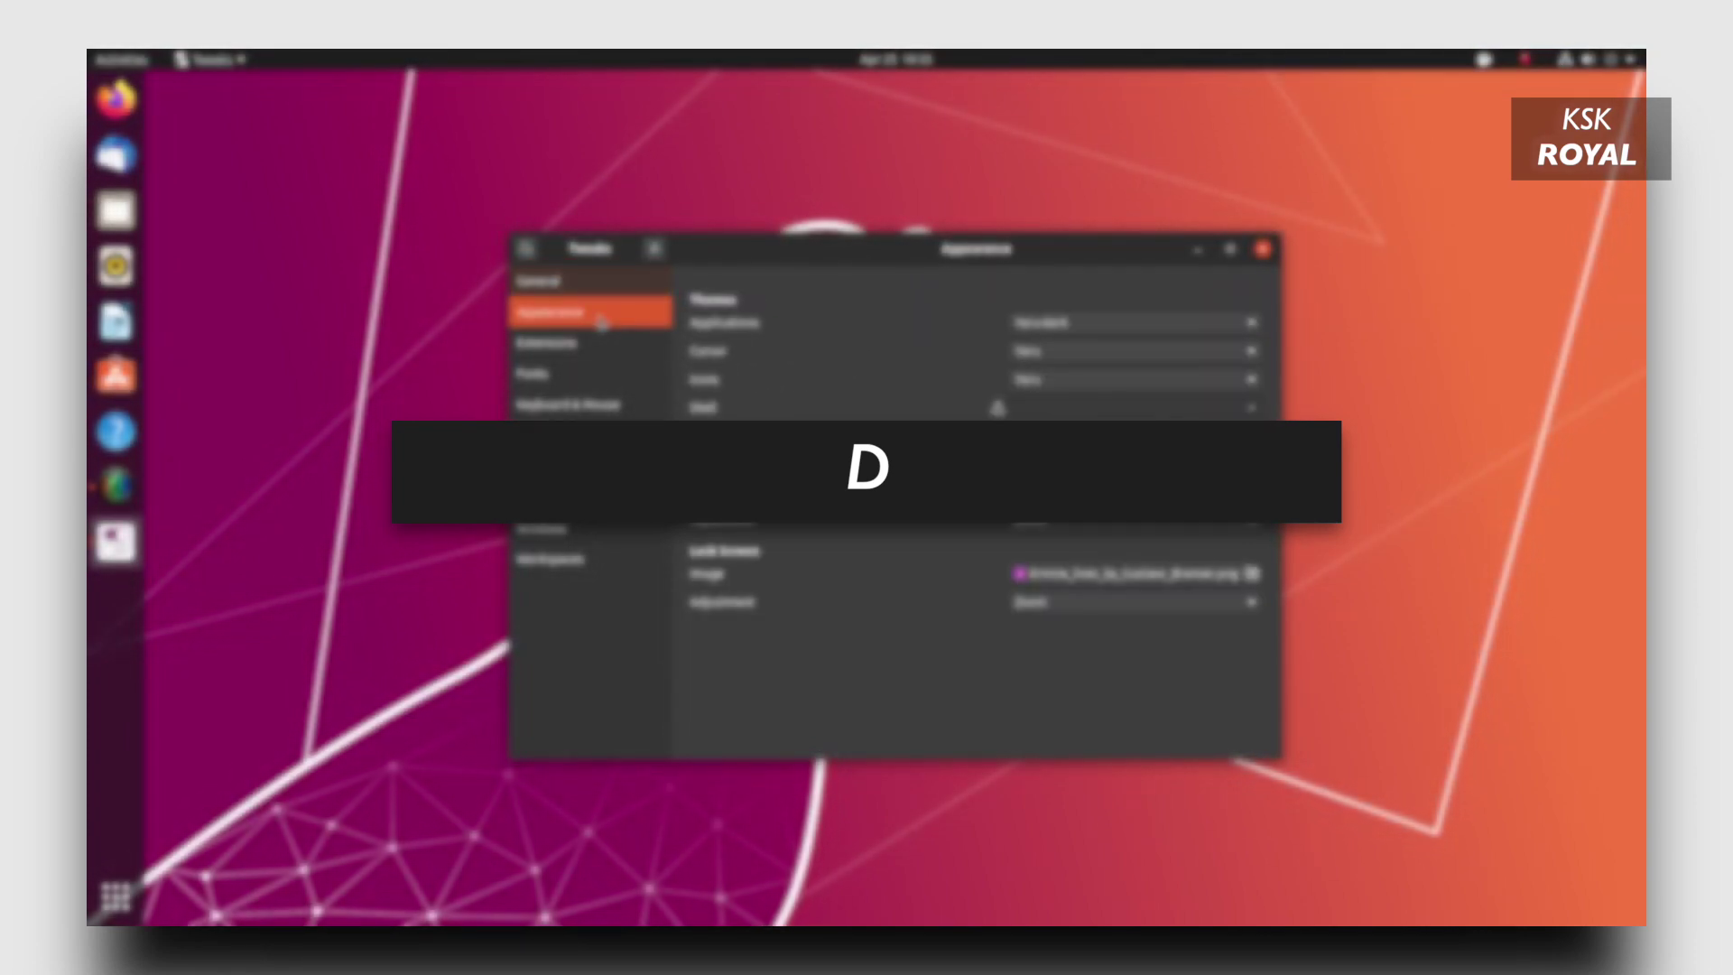
# Switch the Tweaks application theme to Yaru-light, Yaru-dark, then back to Yaru, and close Tweaks.
pyautogui.click(1087, 322)
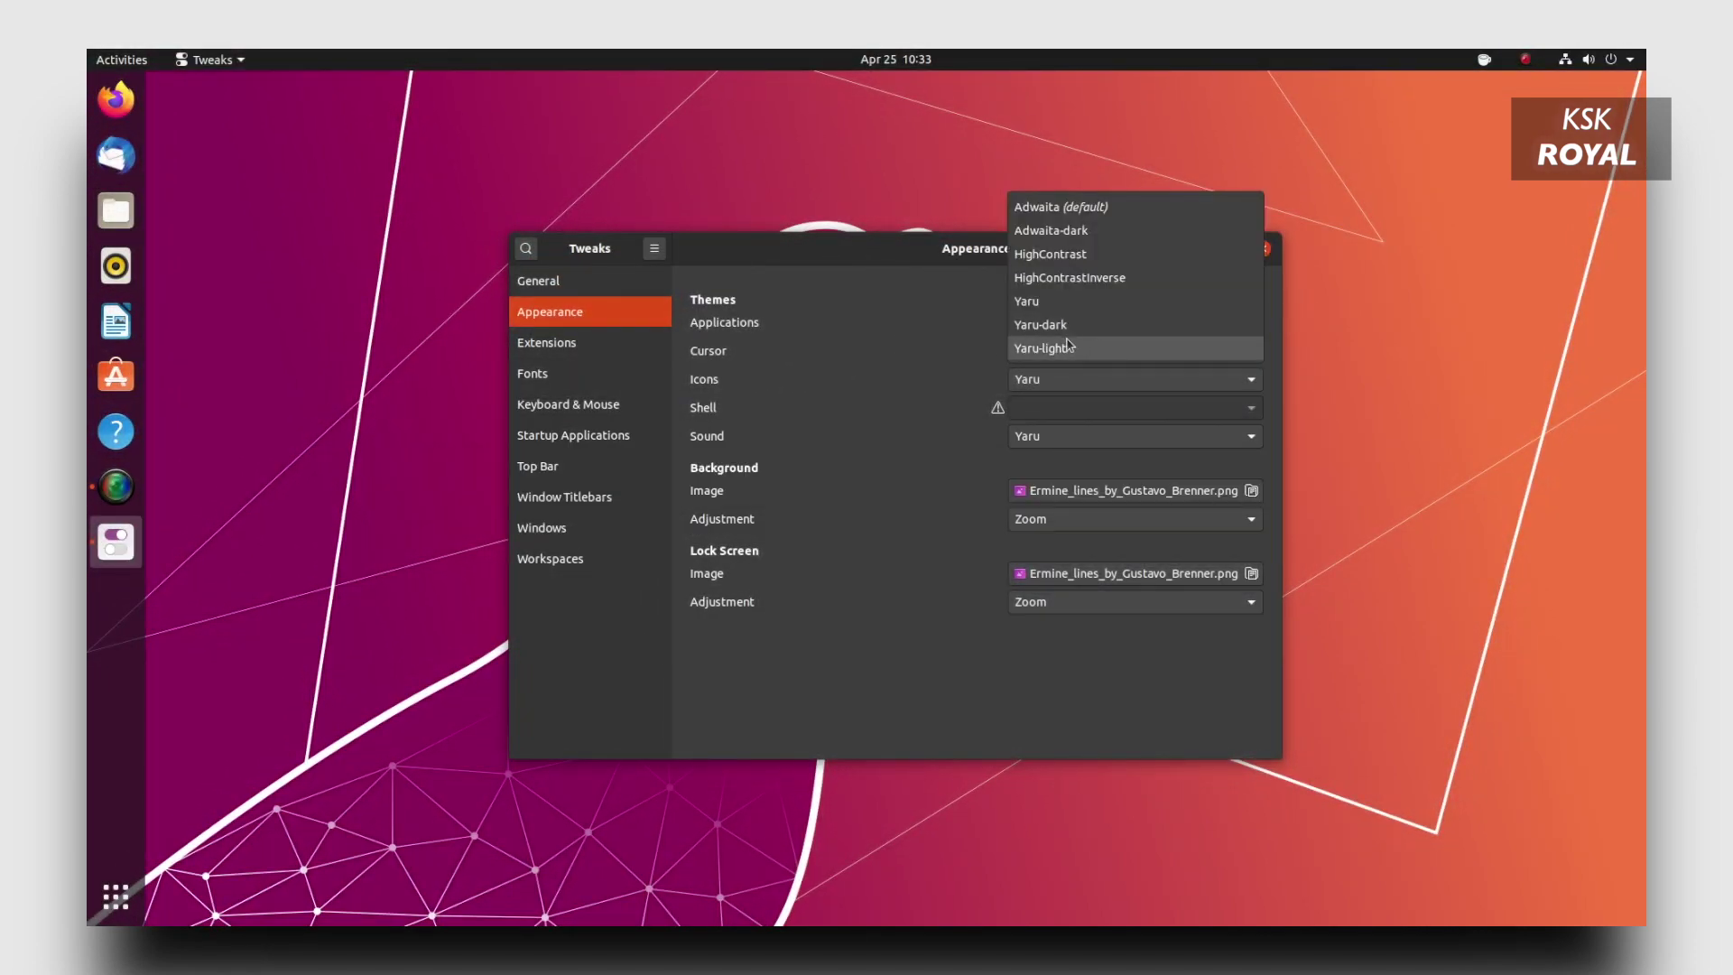
pyautogui.click(1068, 346)
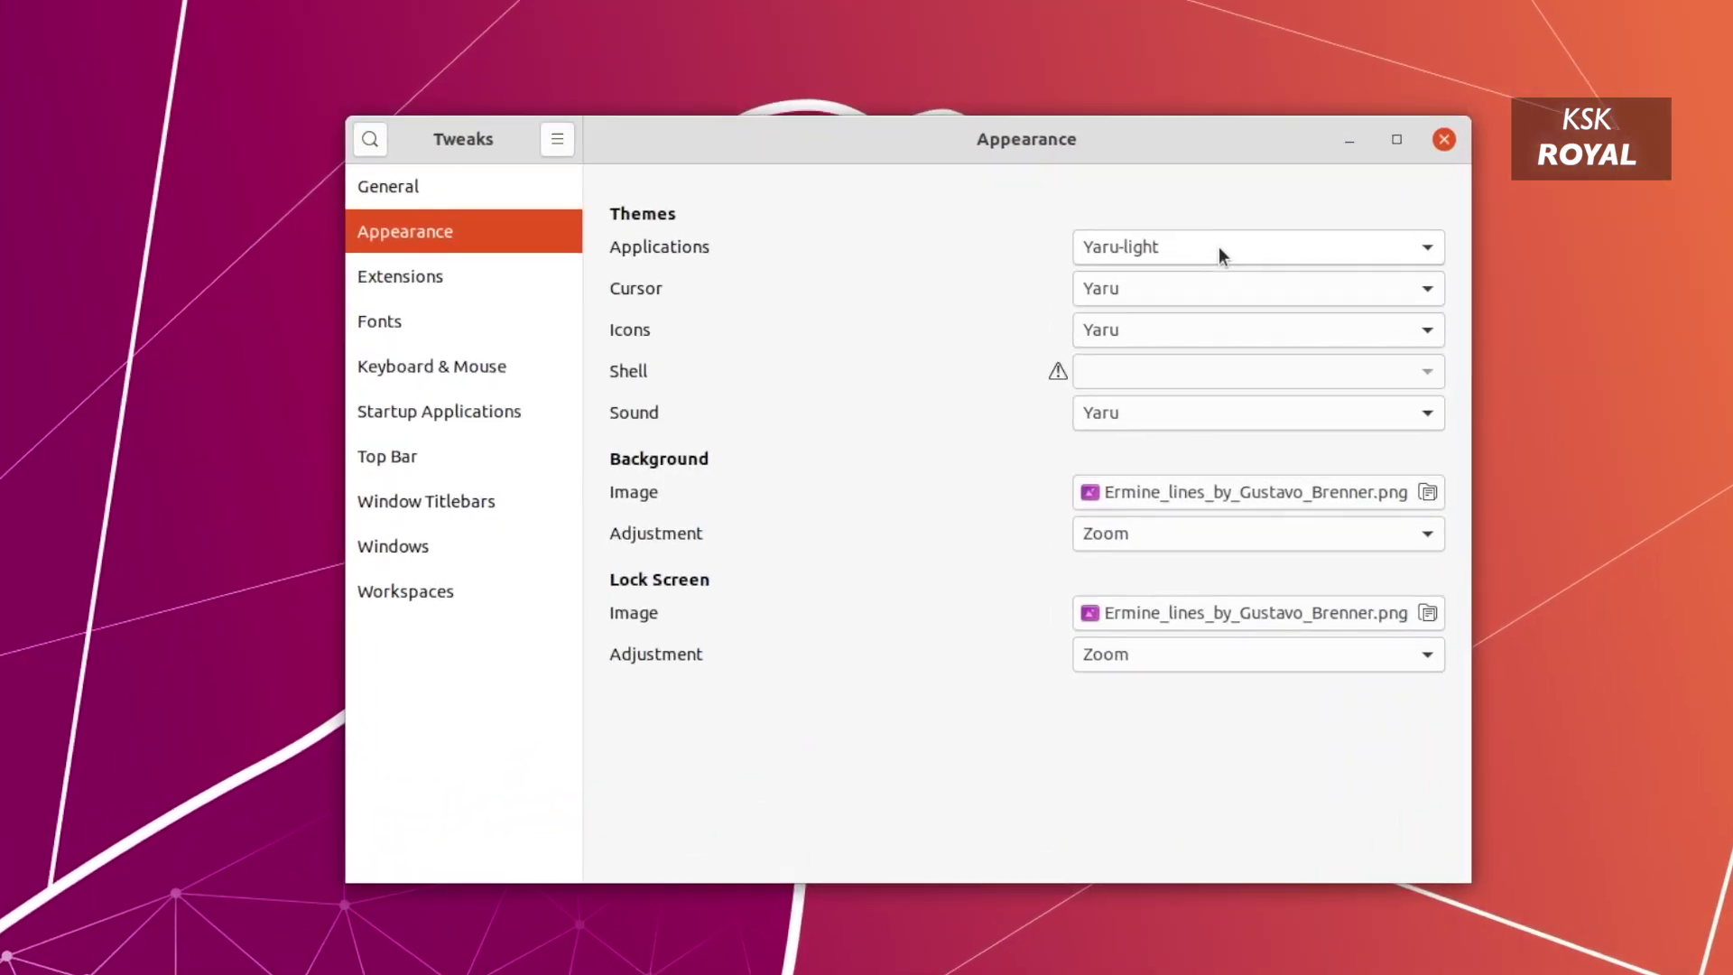
pyautogui.click(1108, 322)
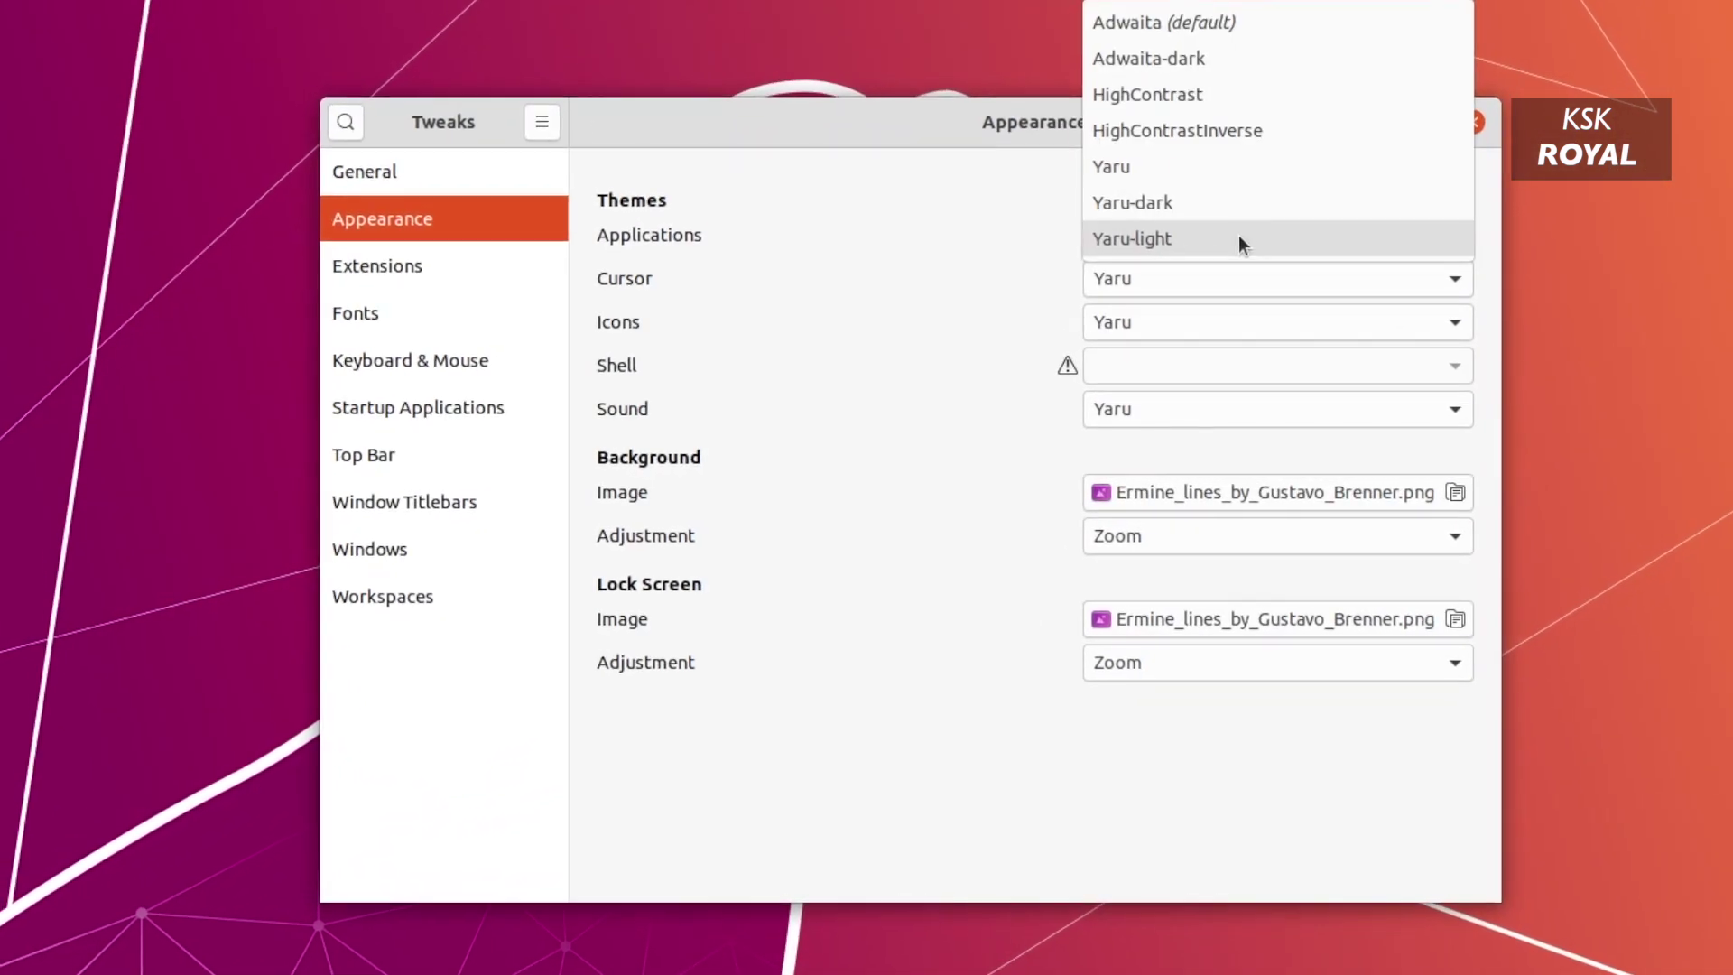
pyautogui.click(1195, 214)
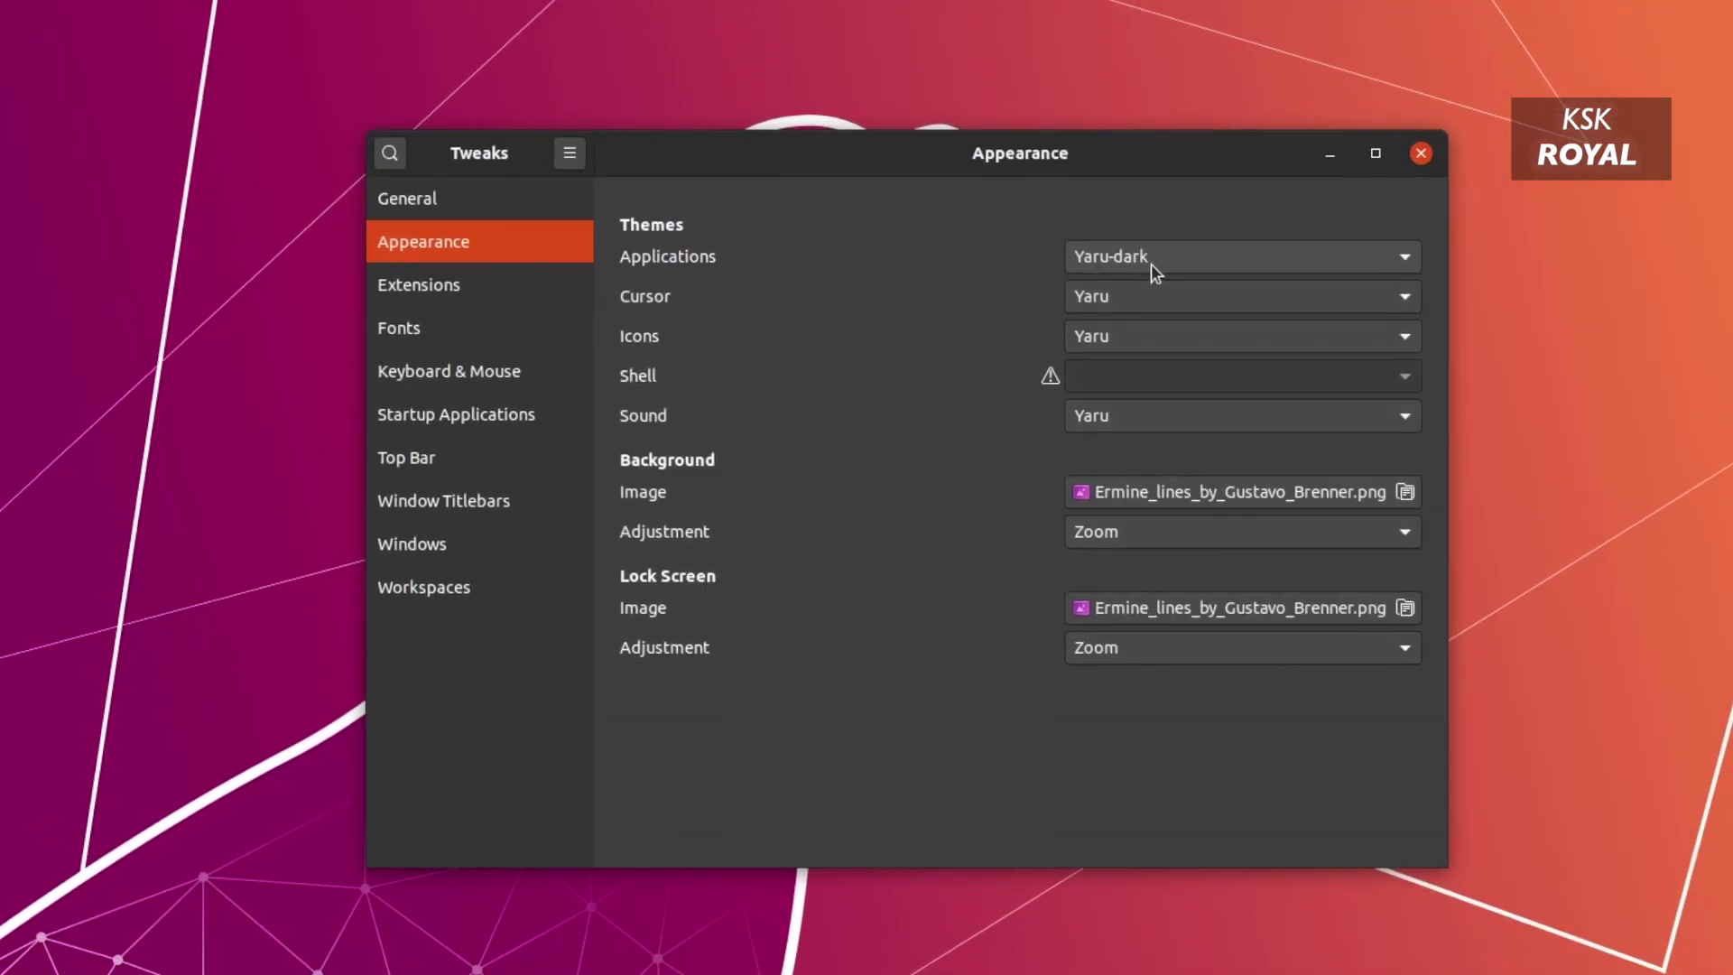
pyautogui.click(1151, 258)
pyautogui.click(1117, 238)
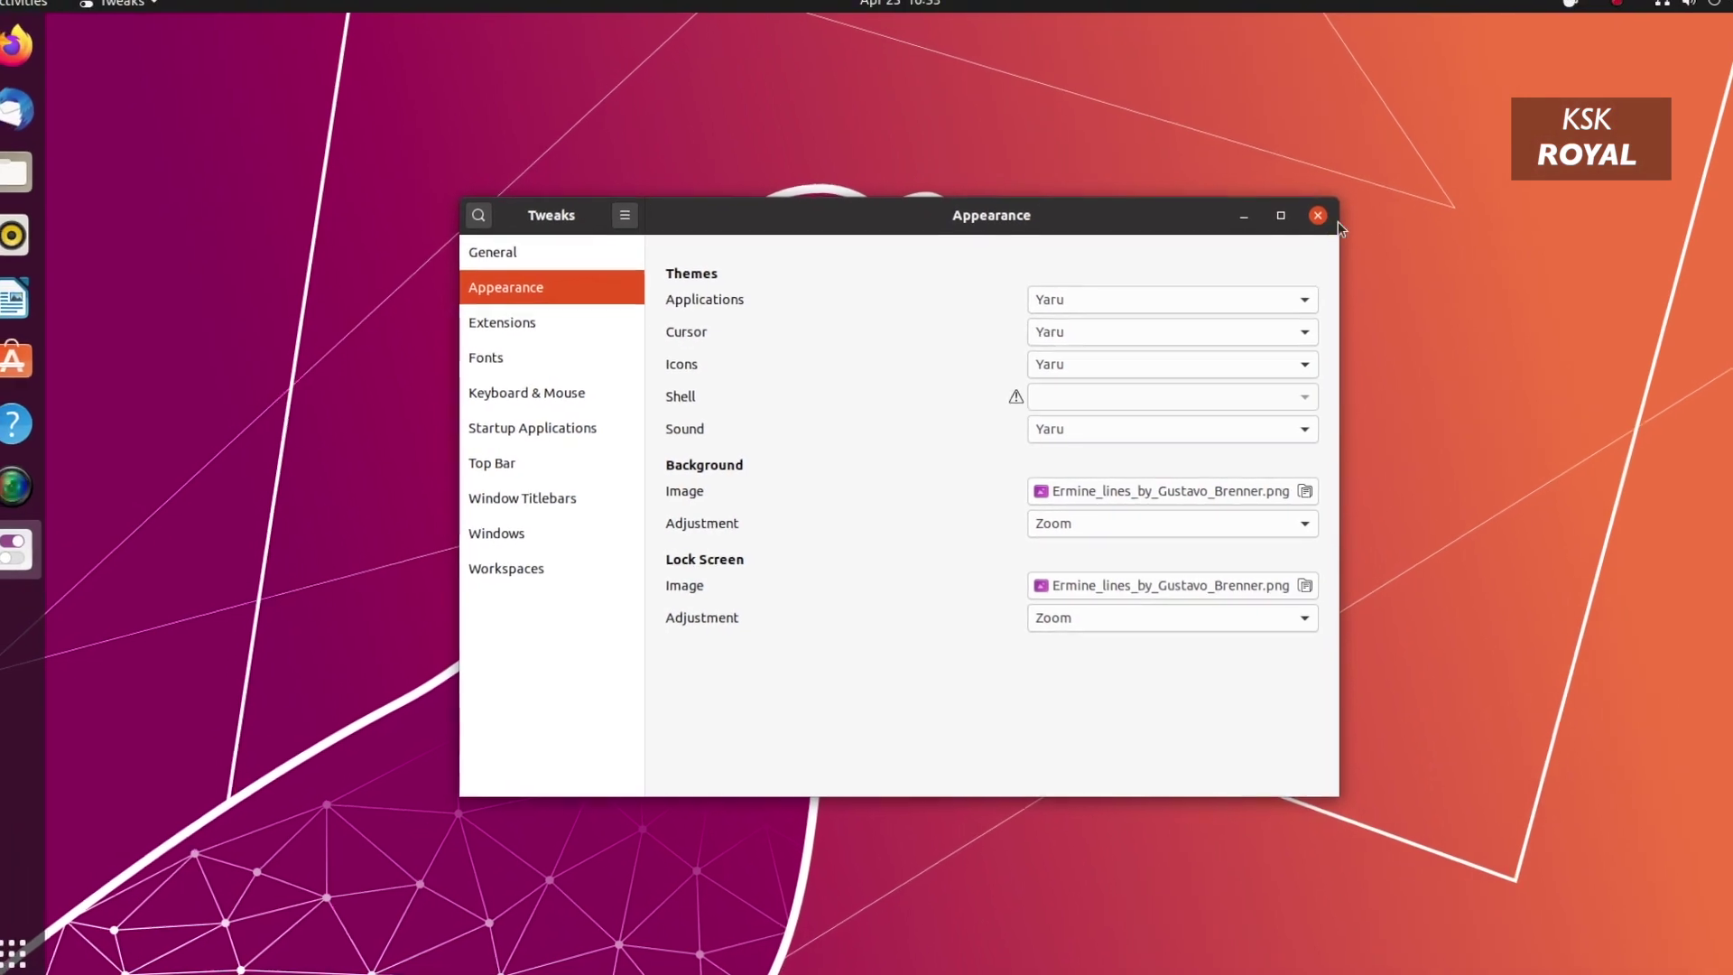
pyautogui.click(1292, 231)
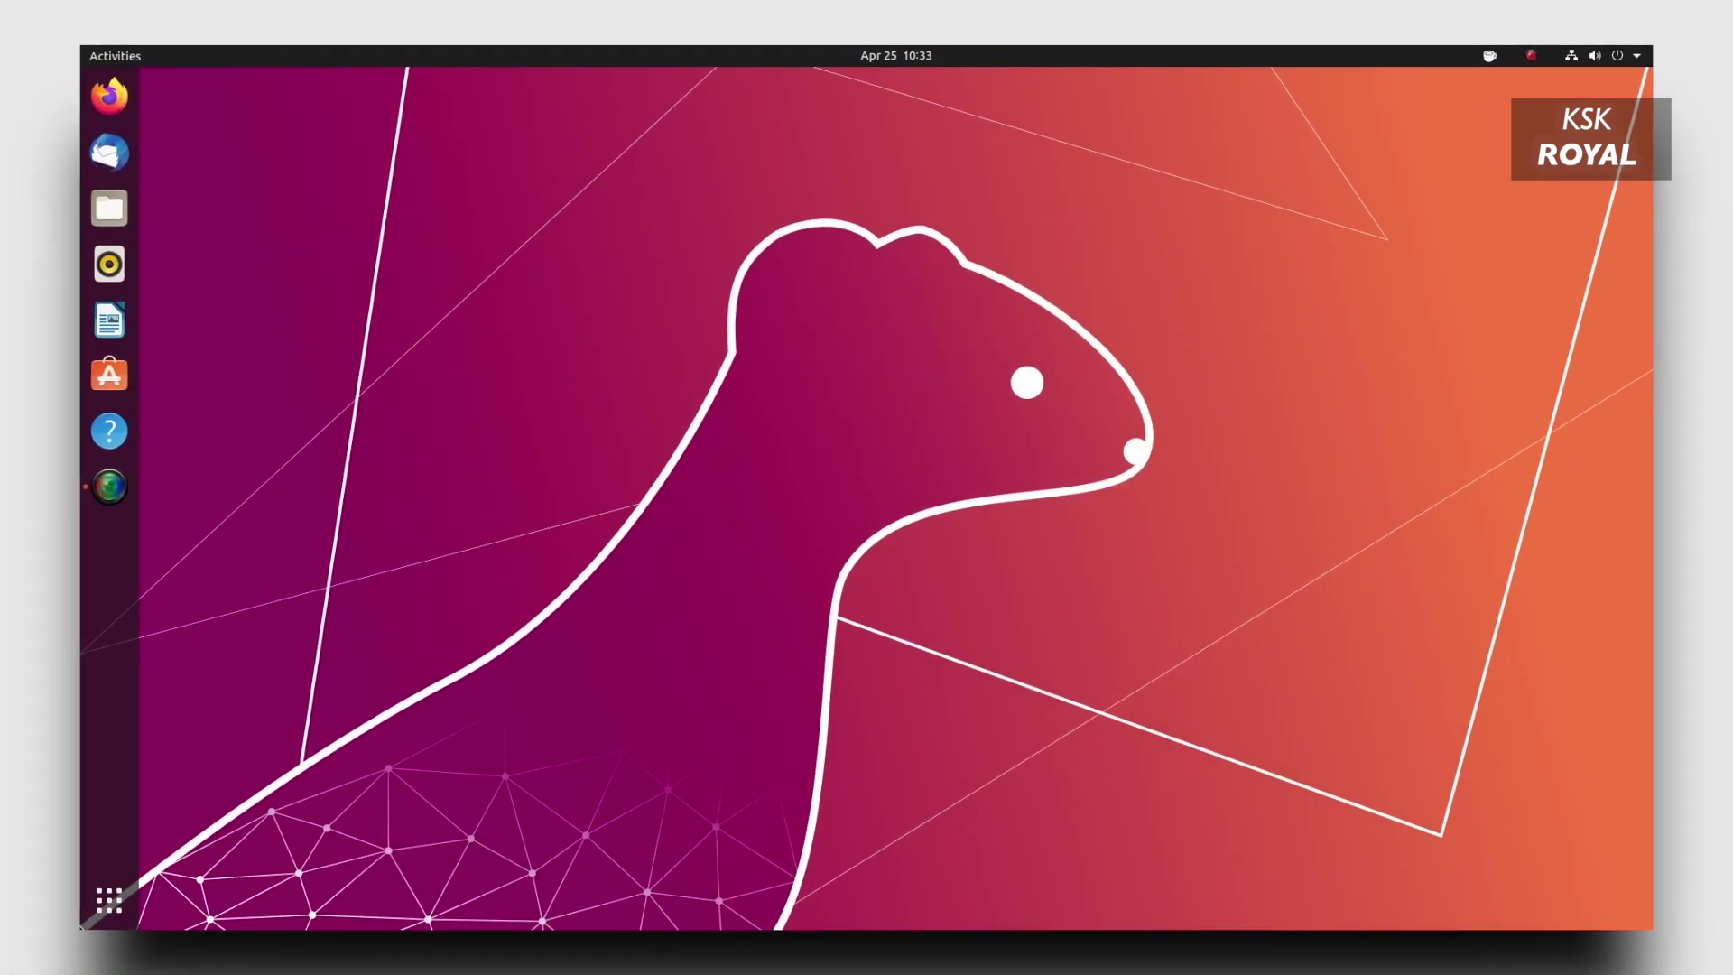
pyautogui.press('super+a')
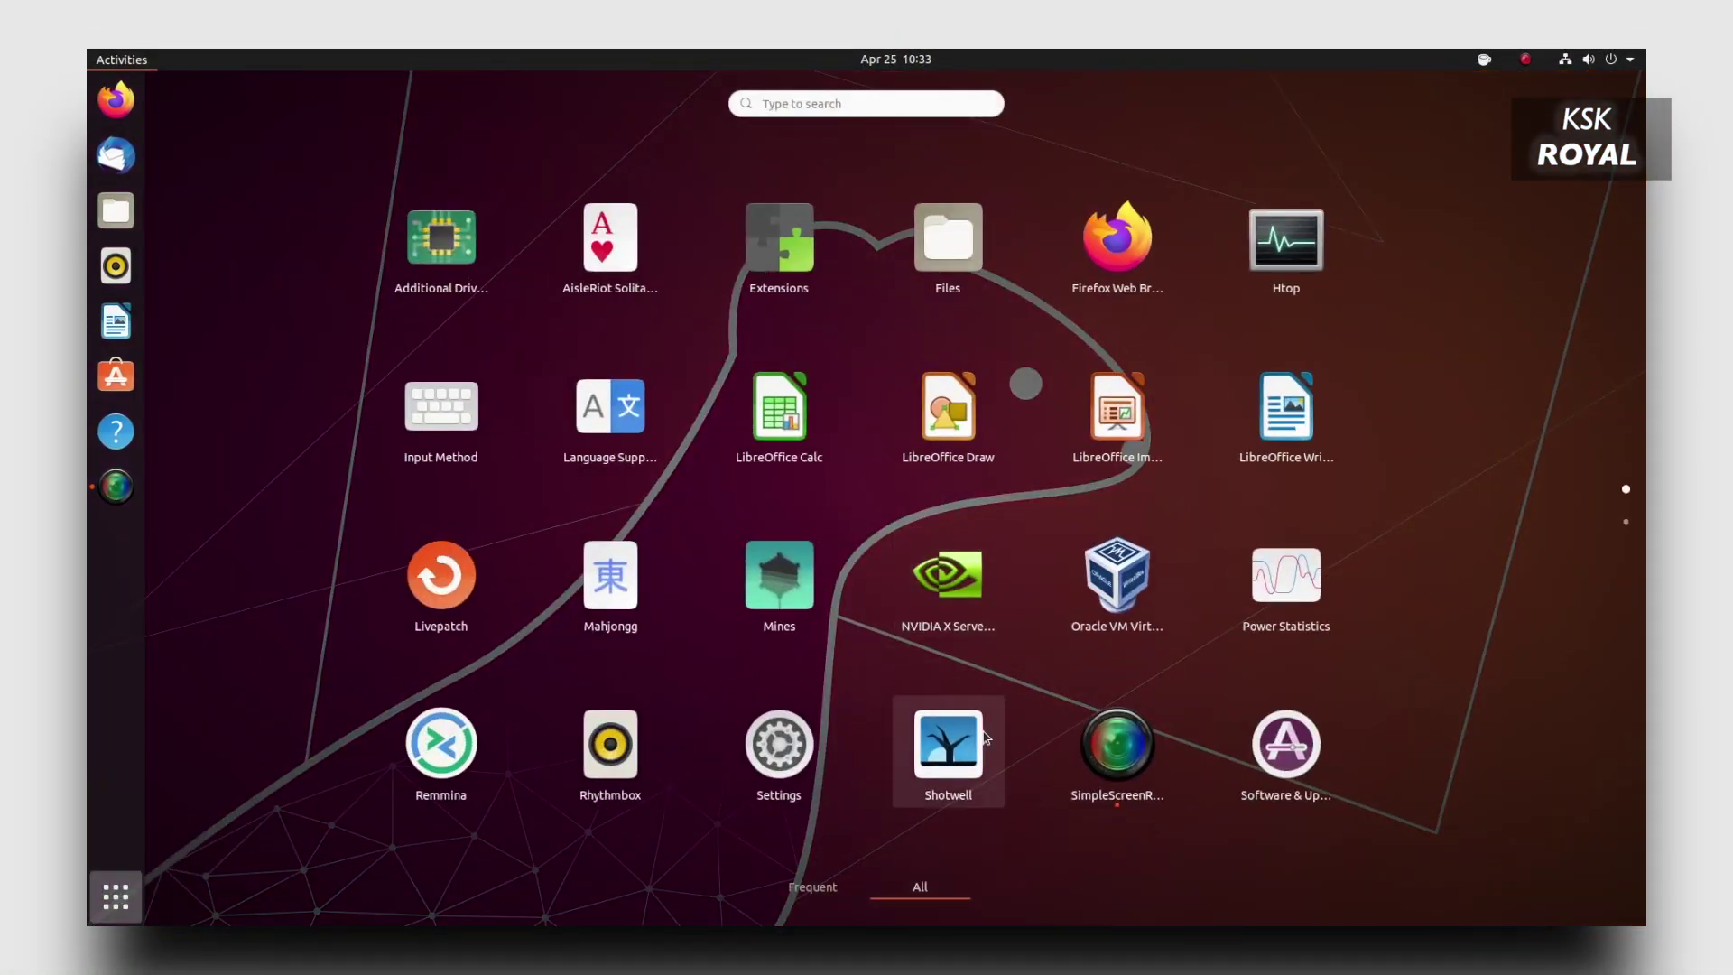
# Launch Settings and cycle window colours through Dark, Light, Dark, Standard, Light, ending on Dark.
pyautogui.click(778, 733)
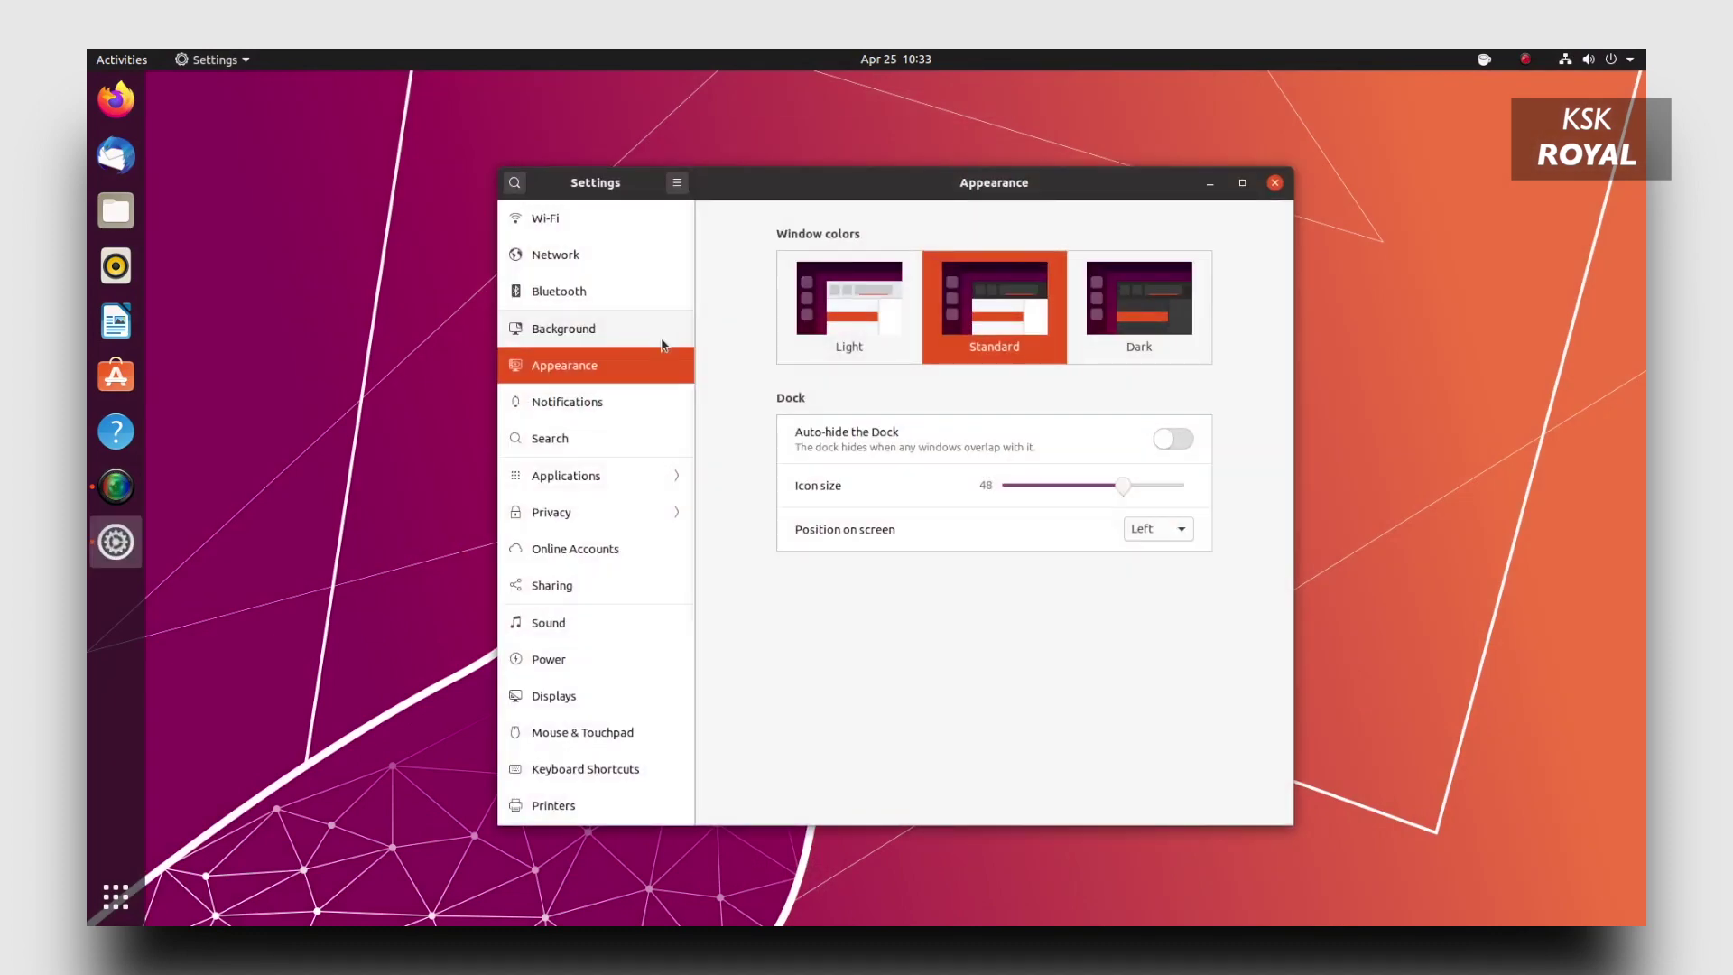
pyautogui.click(1169, 333)
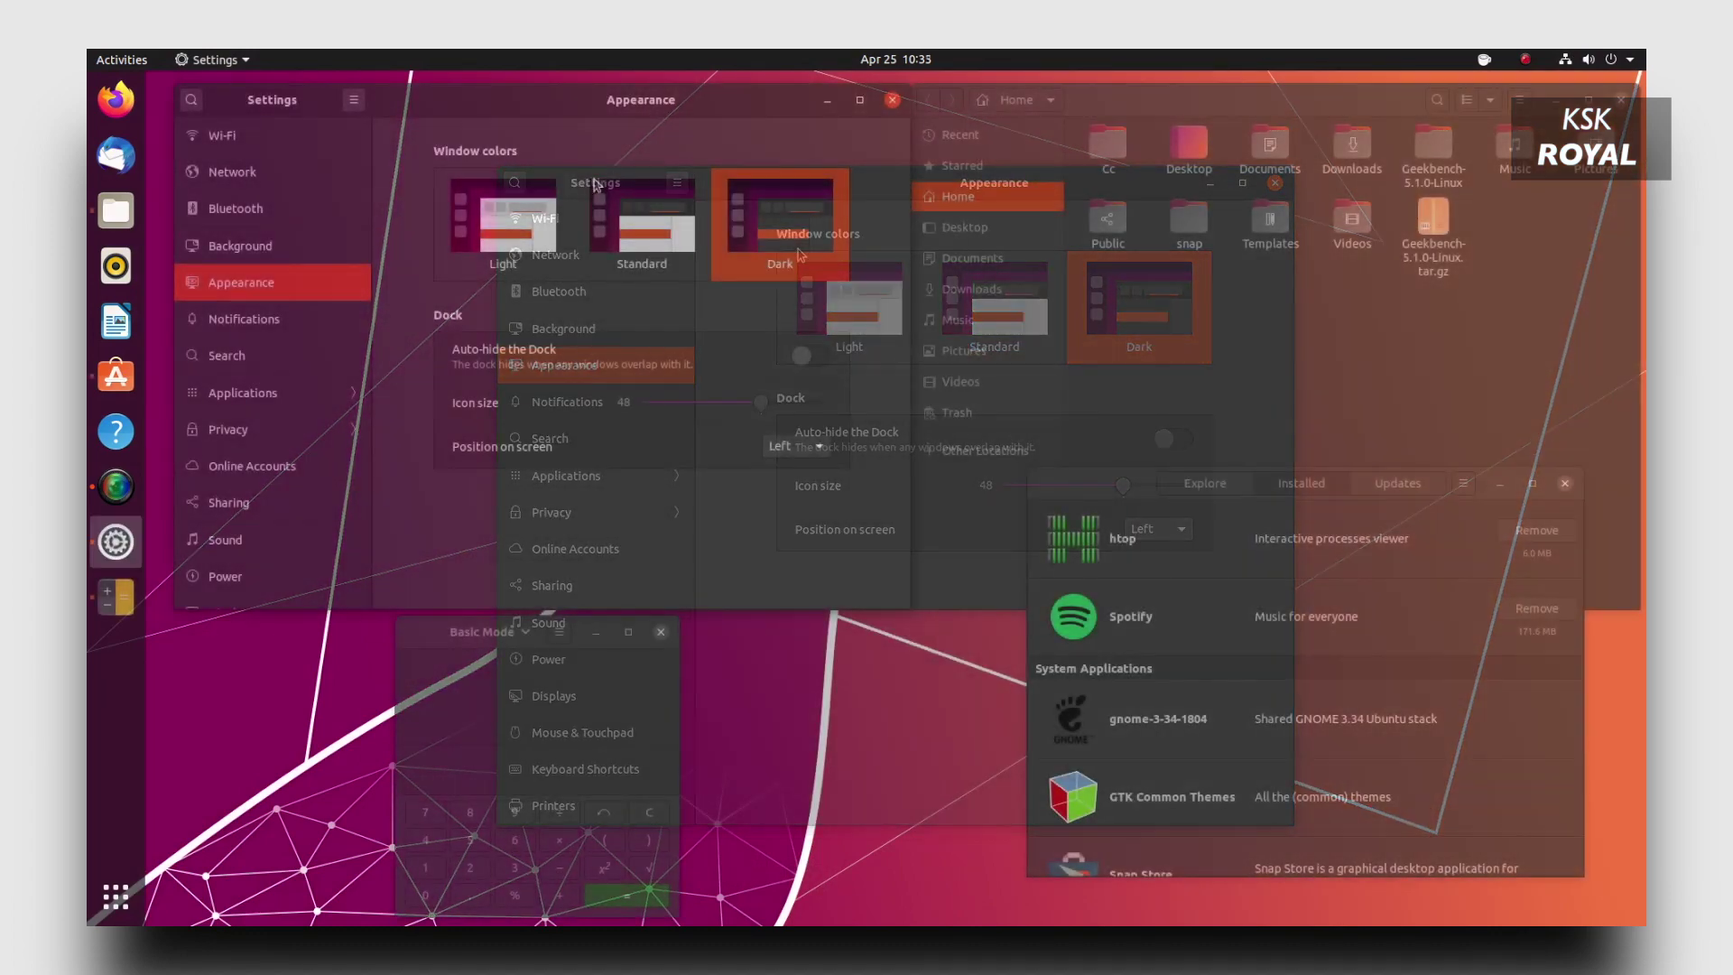
pyautogui.click(514, 222)
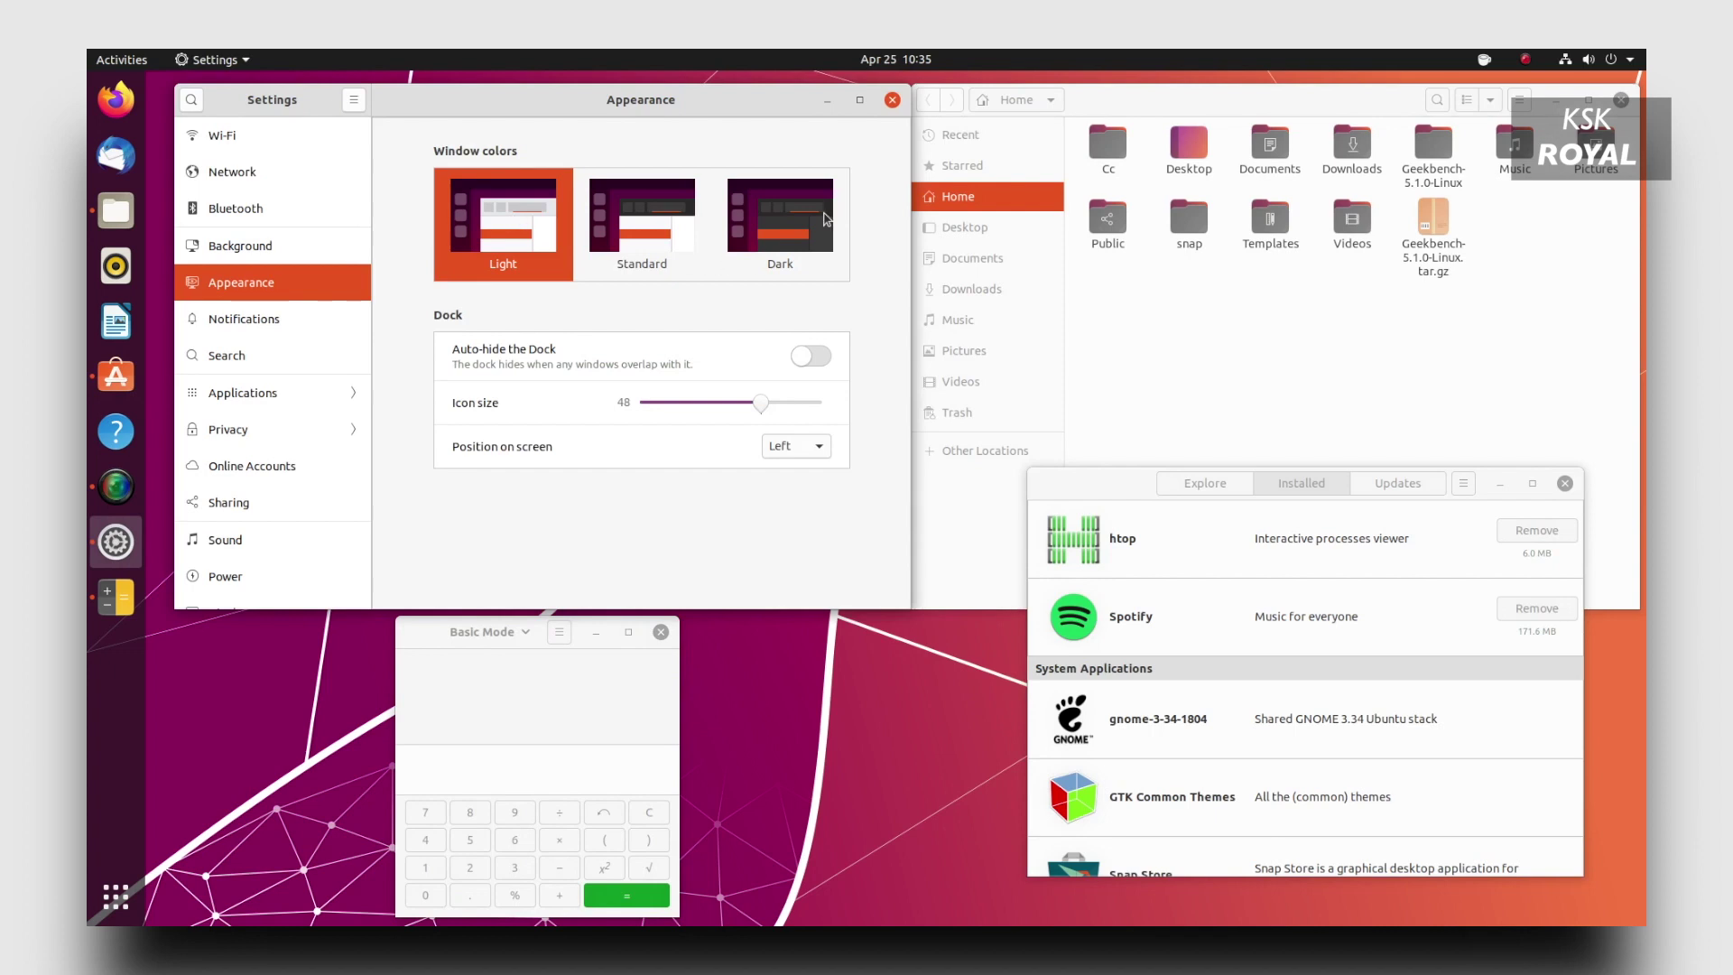
pyautogui.click(810, 213)
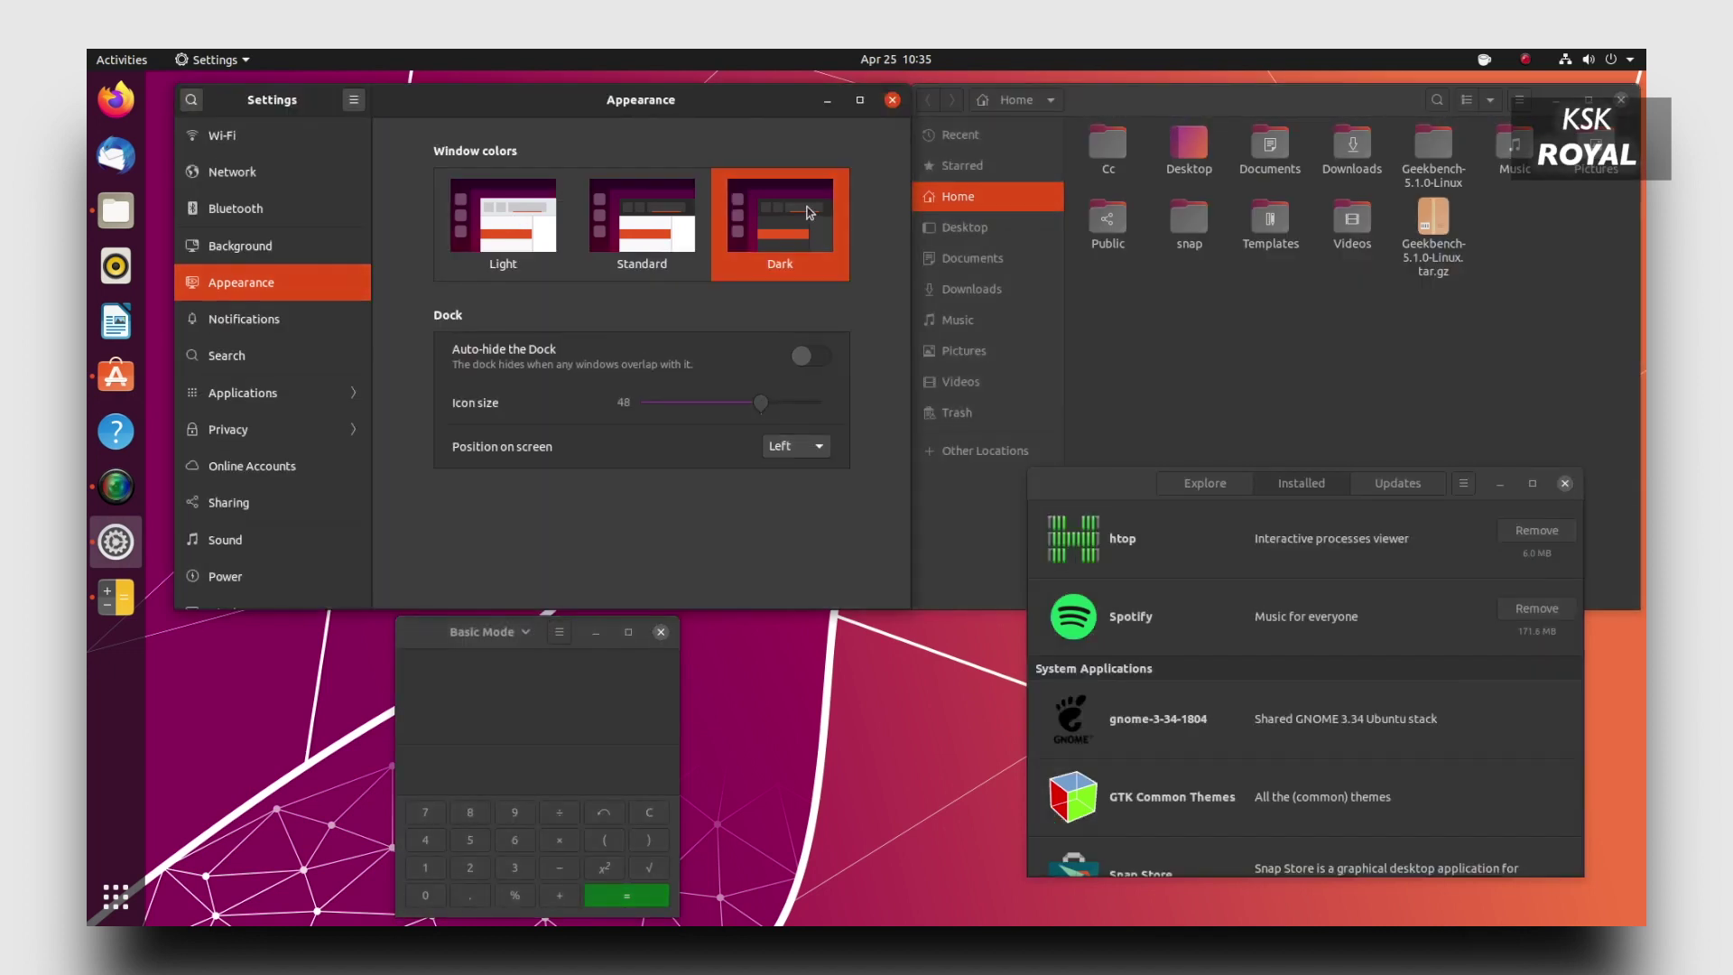
pyautogui.click(671, 222)
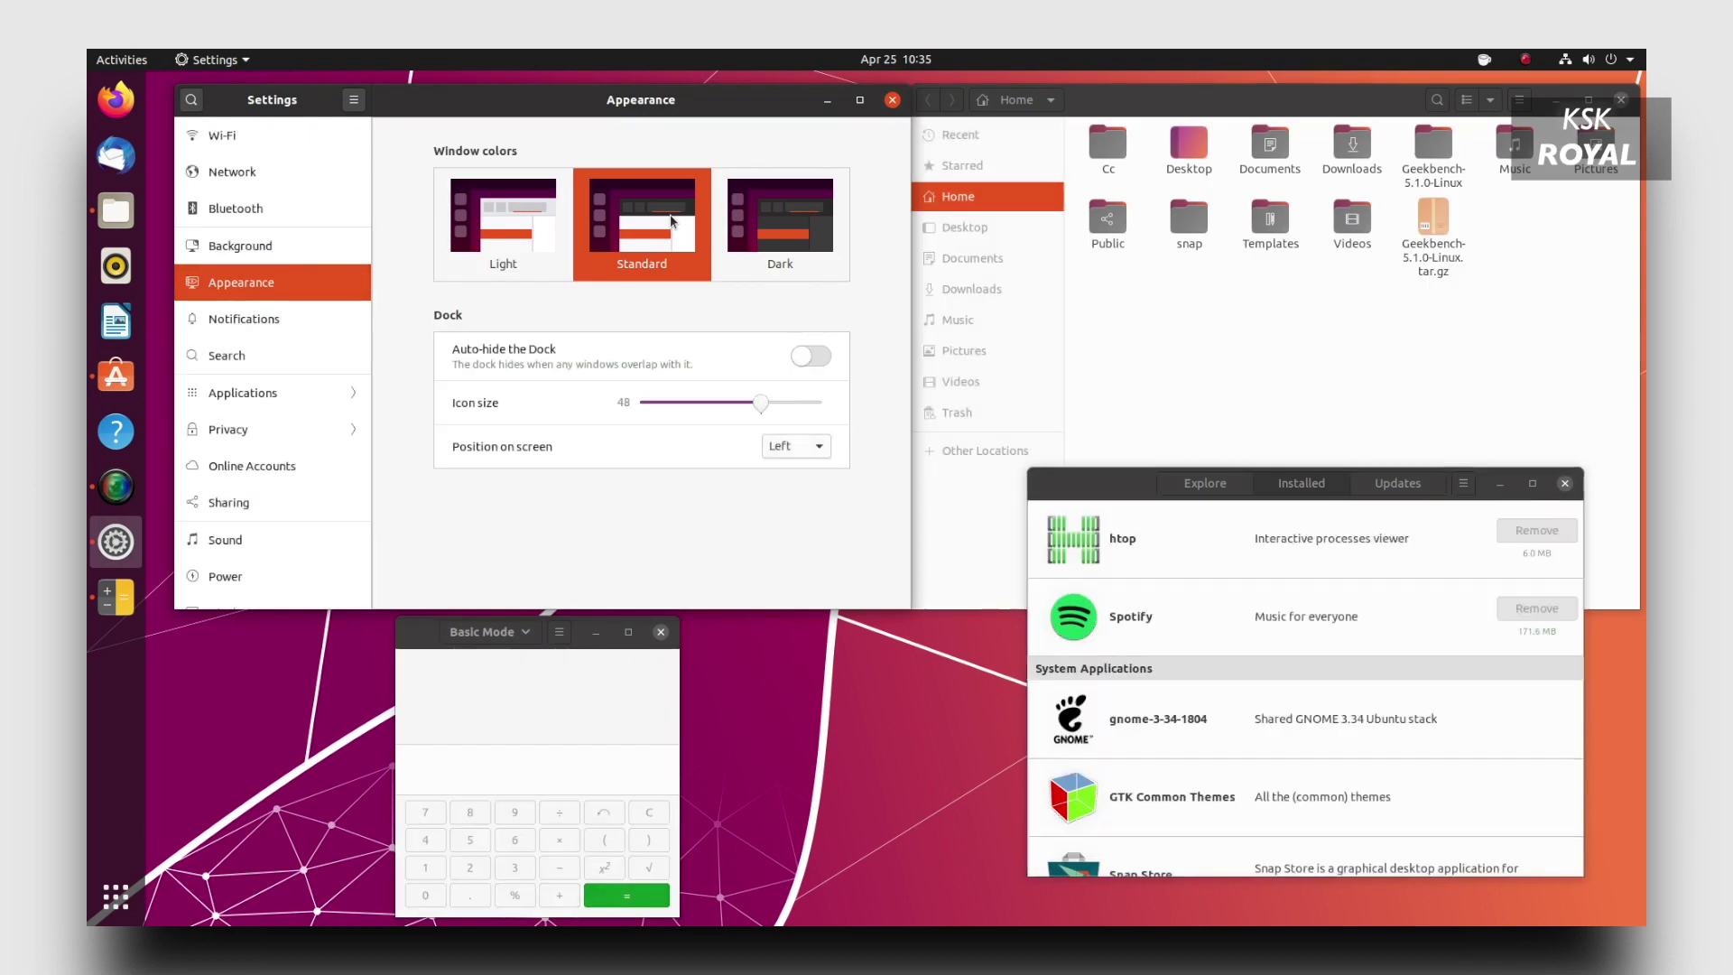
pyautogui.click(528, 231)
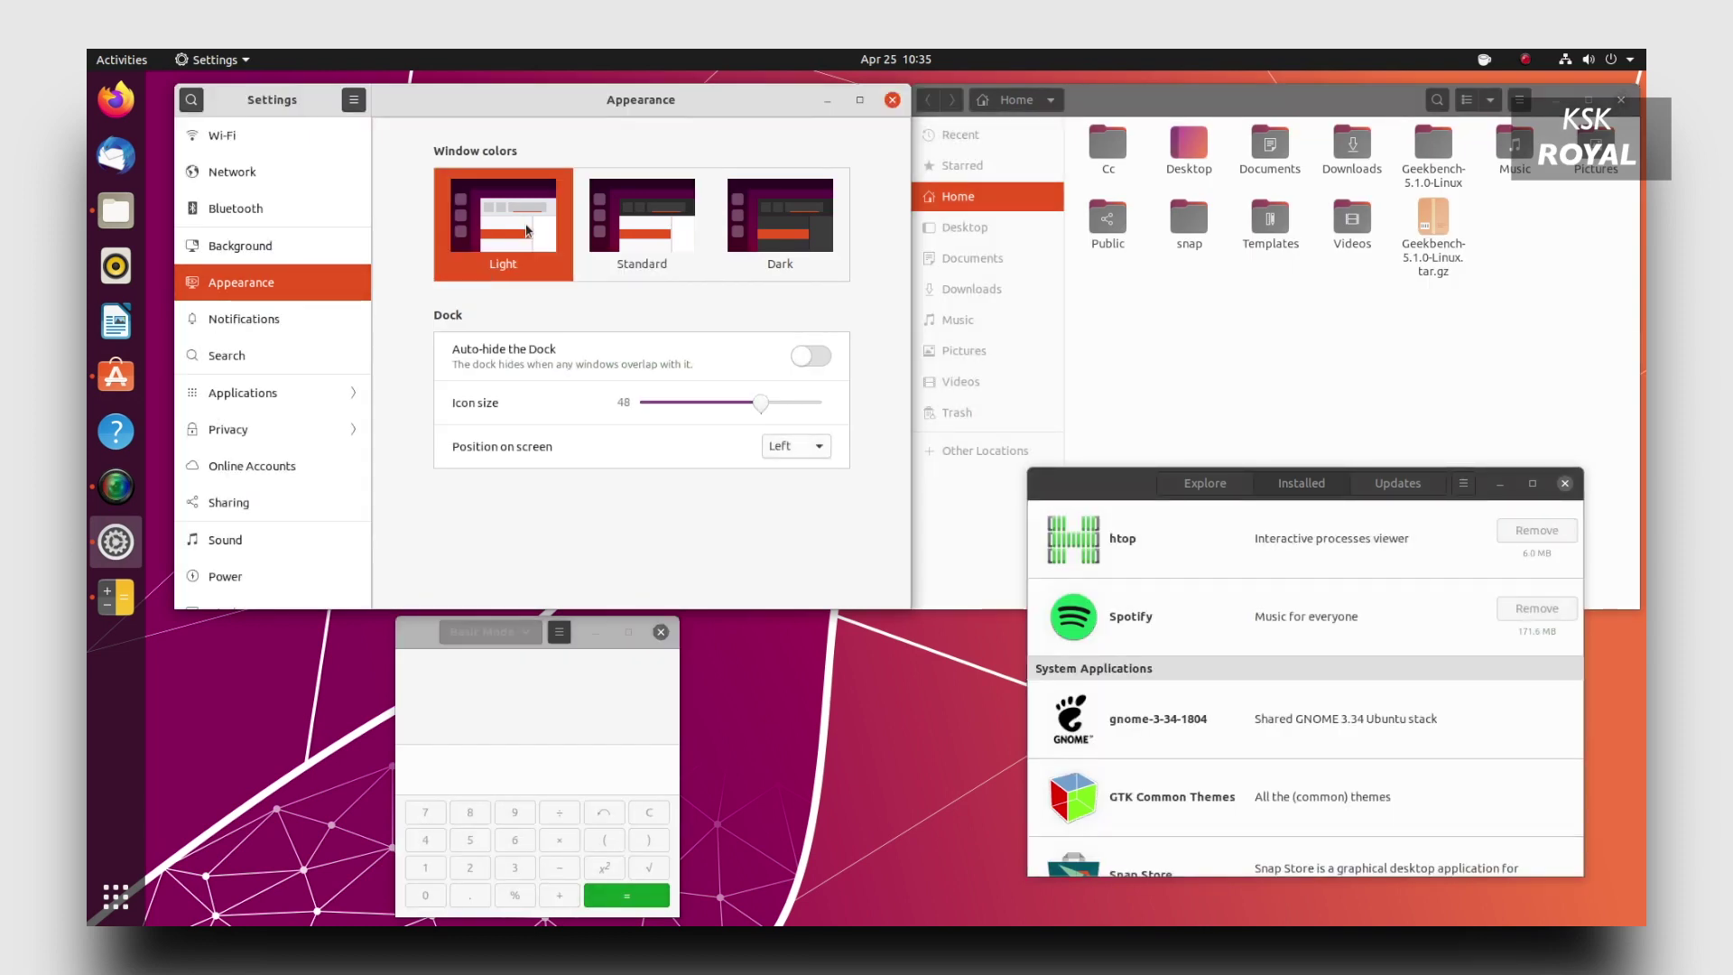
pyautogui.click(780, 214)
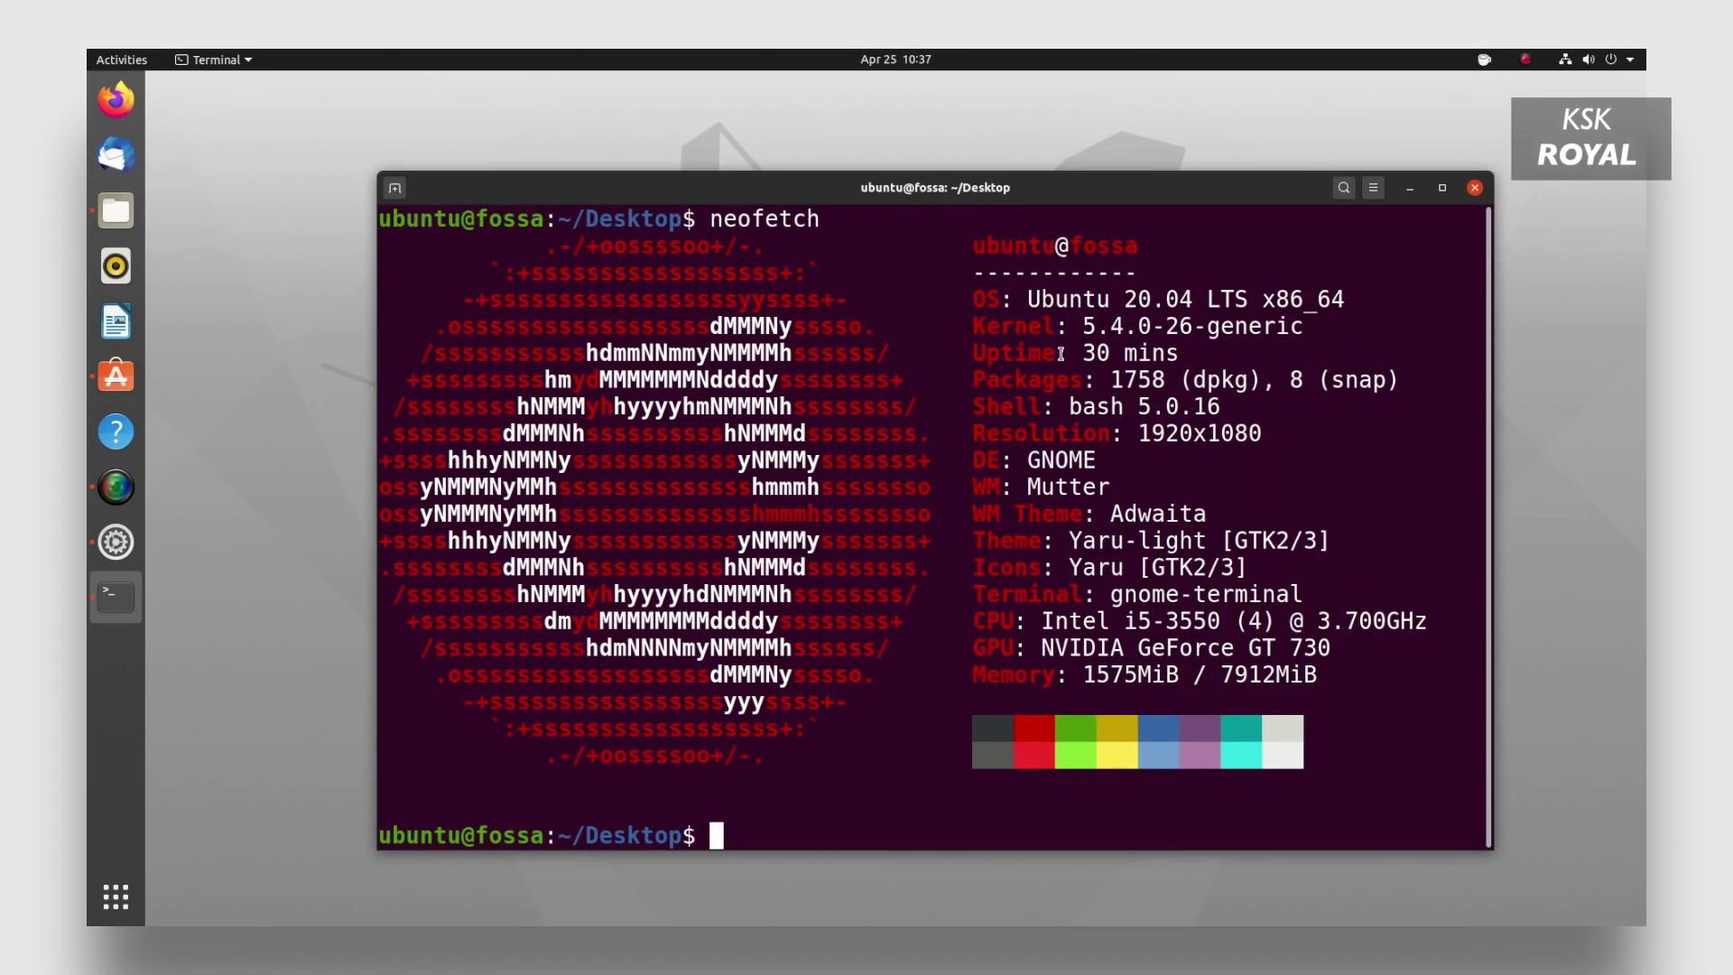
# Select the 5.4.0-26-generic kernel value in the neofetch output and minimise the terminal.
pyautogui.moveTo(1143, 324); pyautogui.dragTo(1278, 322)
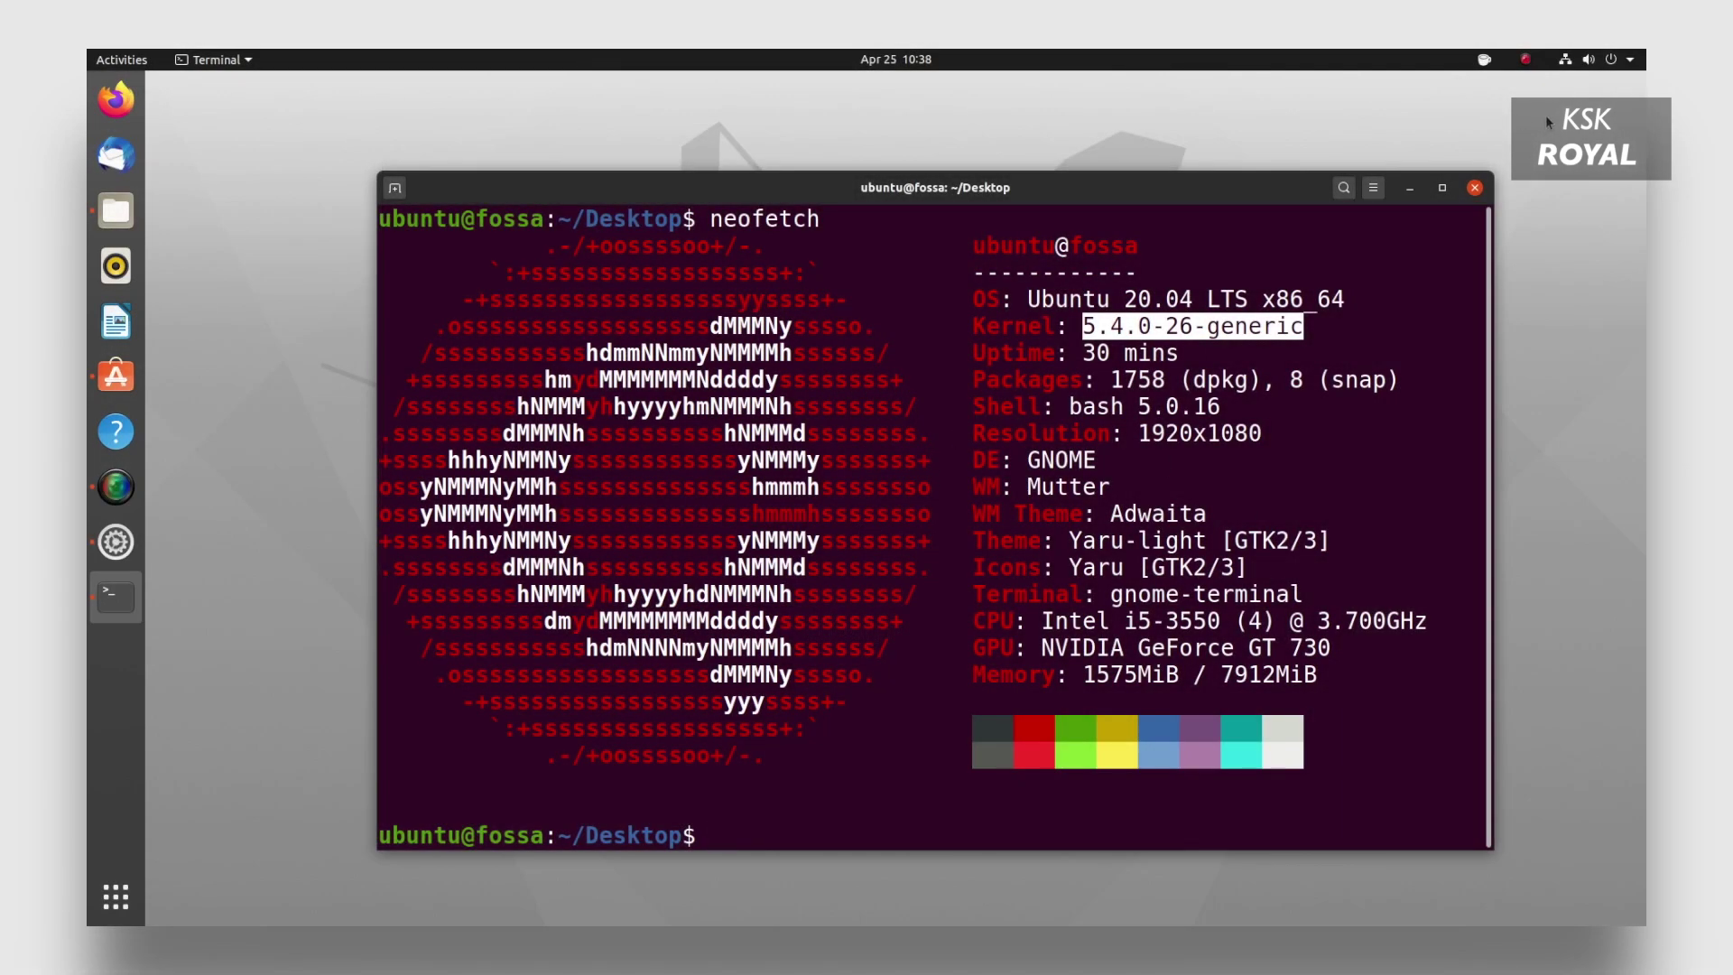
pyautogui.click(1411, 188)
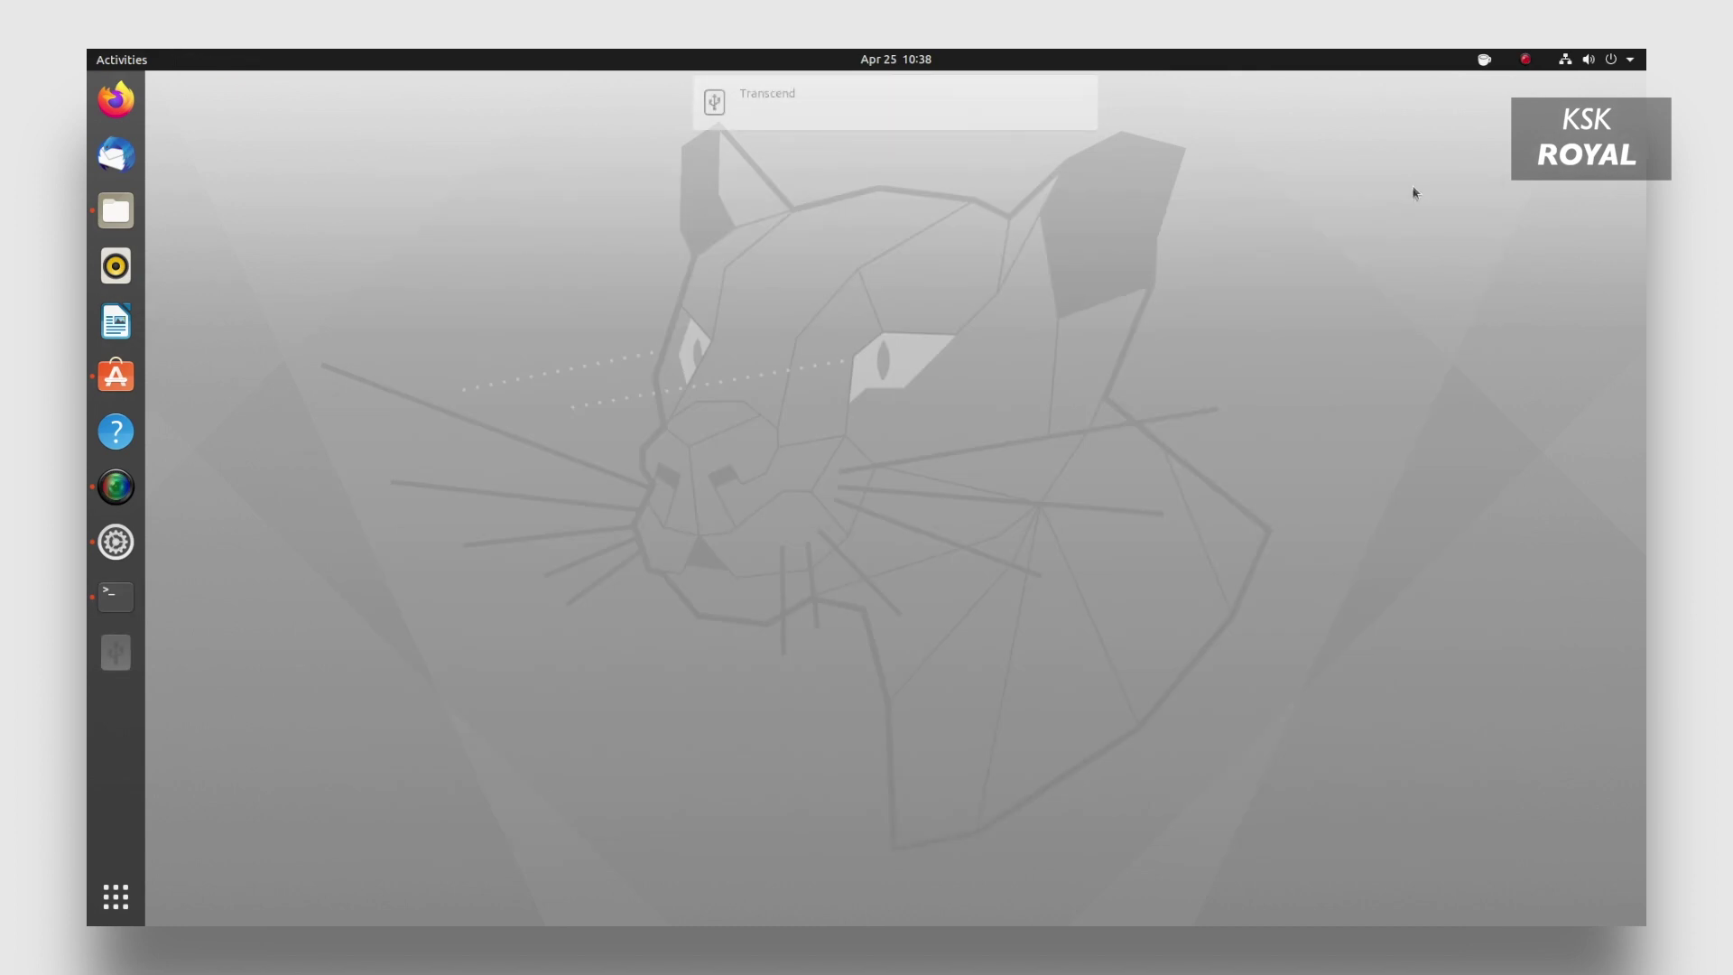
# Open the mounted Transcend USB drive in Files and show its Properties.
pyautogui.click(832, 152)
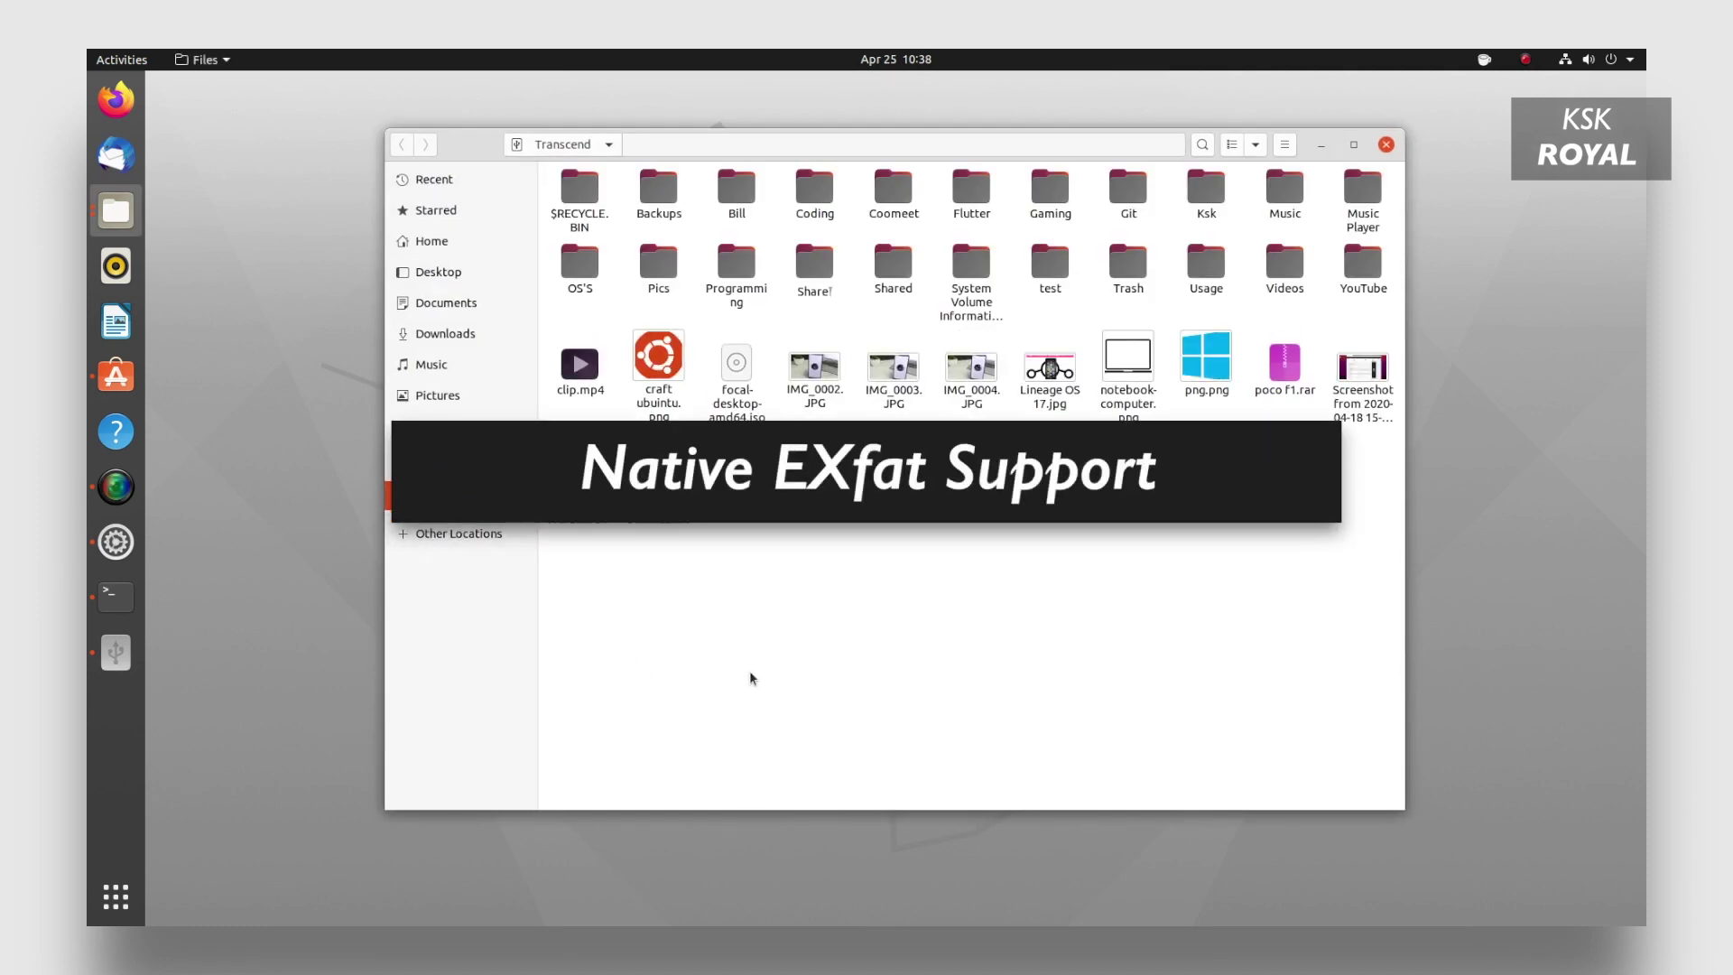
pyautogui.rightClick(462, 494)
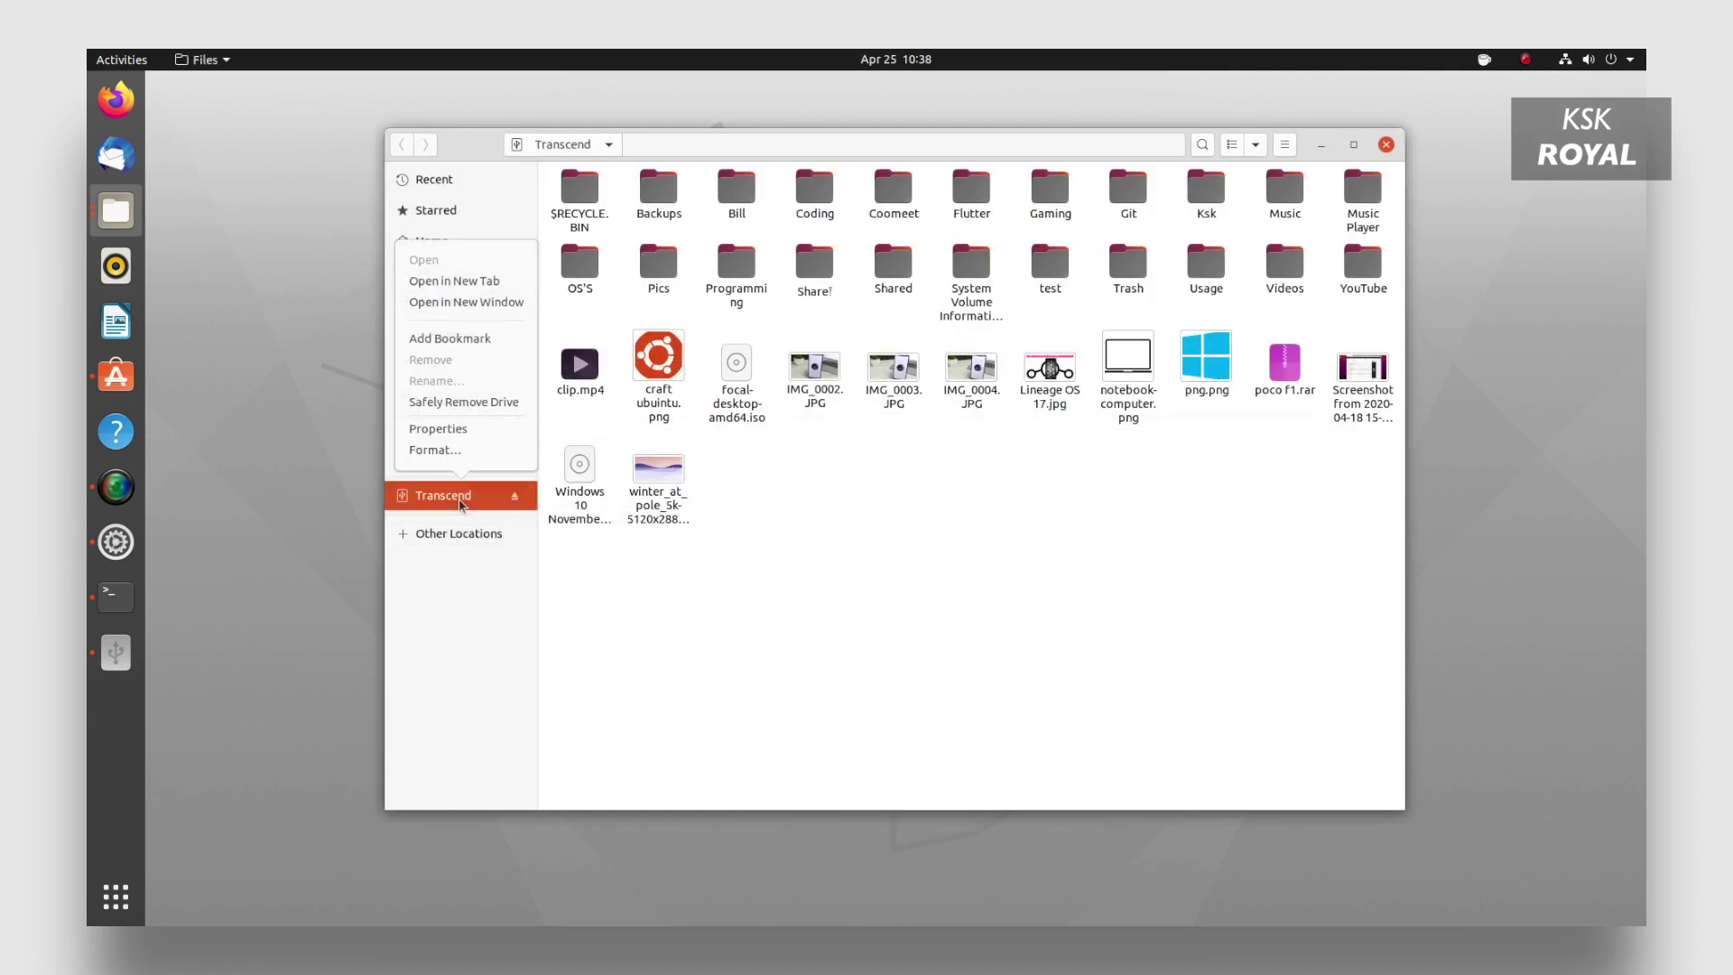
pyautogui.click(472, 431)
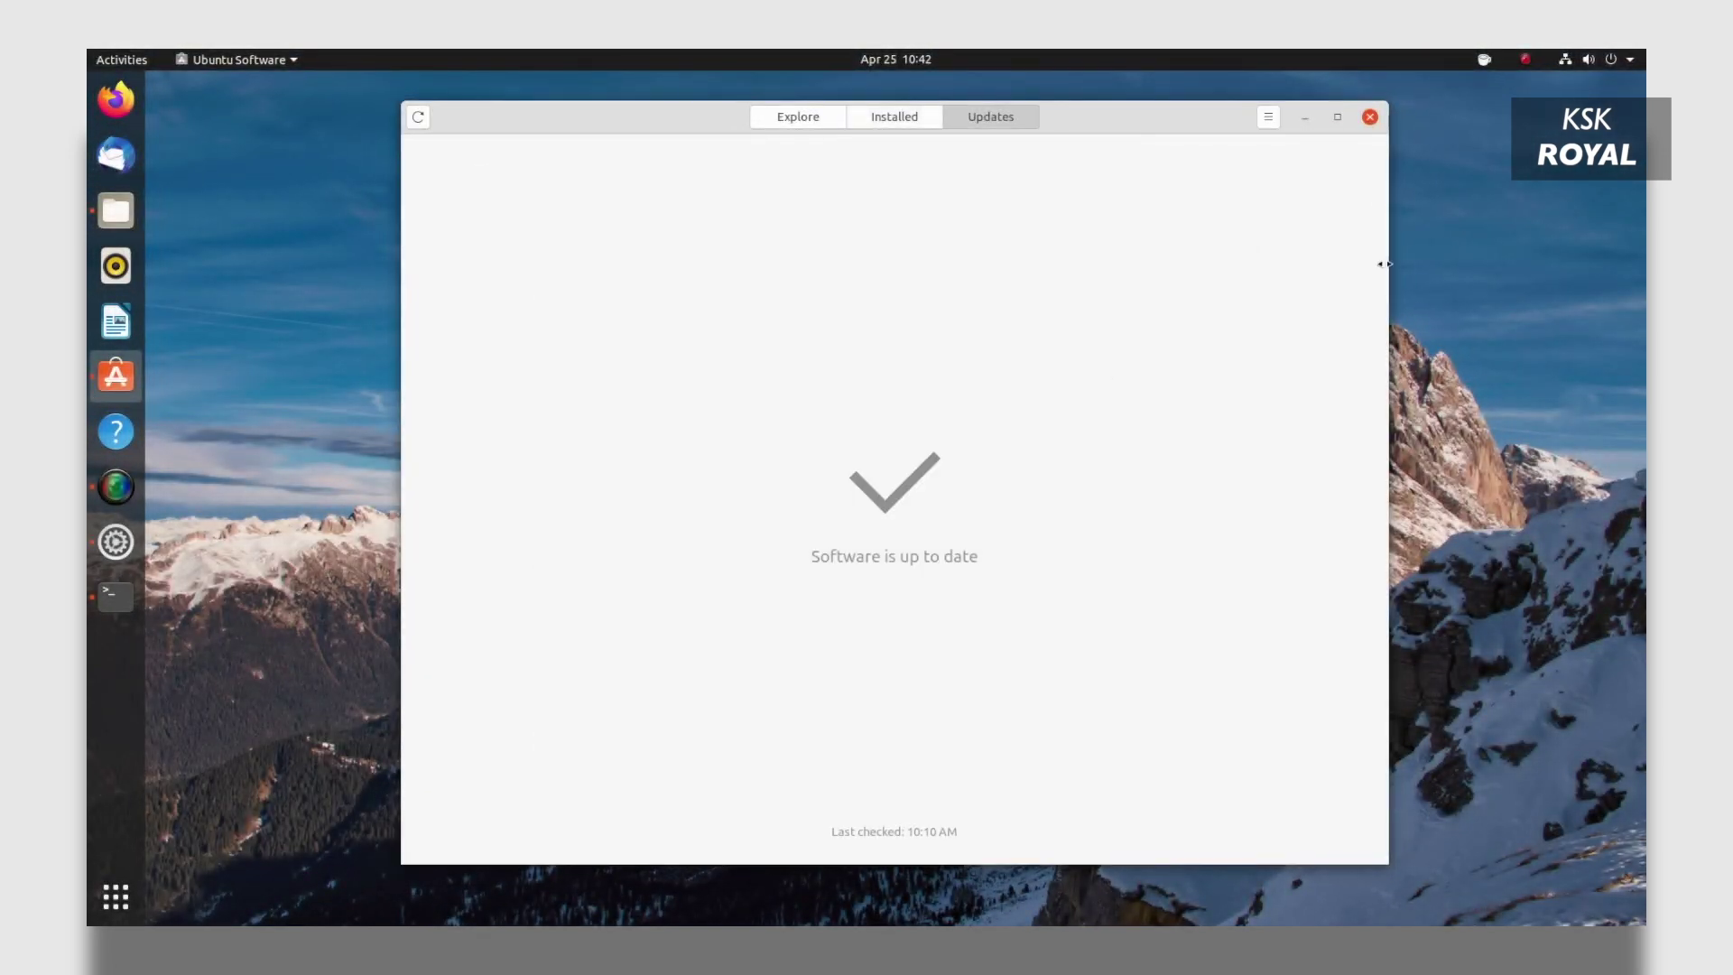
# From the Explore page, search Ubuntu Software for 'jetbr' to list the JetBrains tools.
pyautogui.click(870, 117)
pyautogui.click(843, 121)
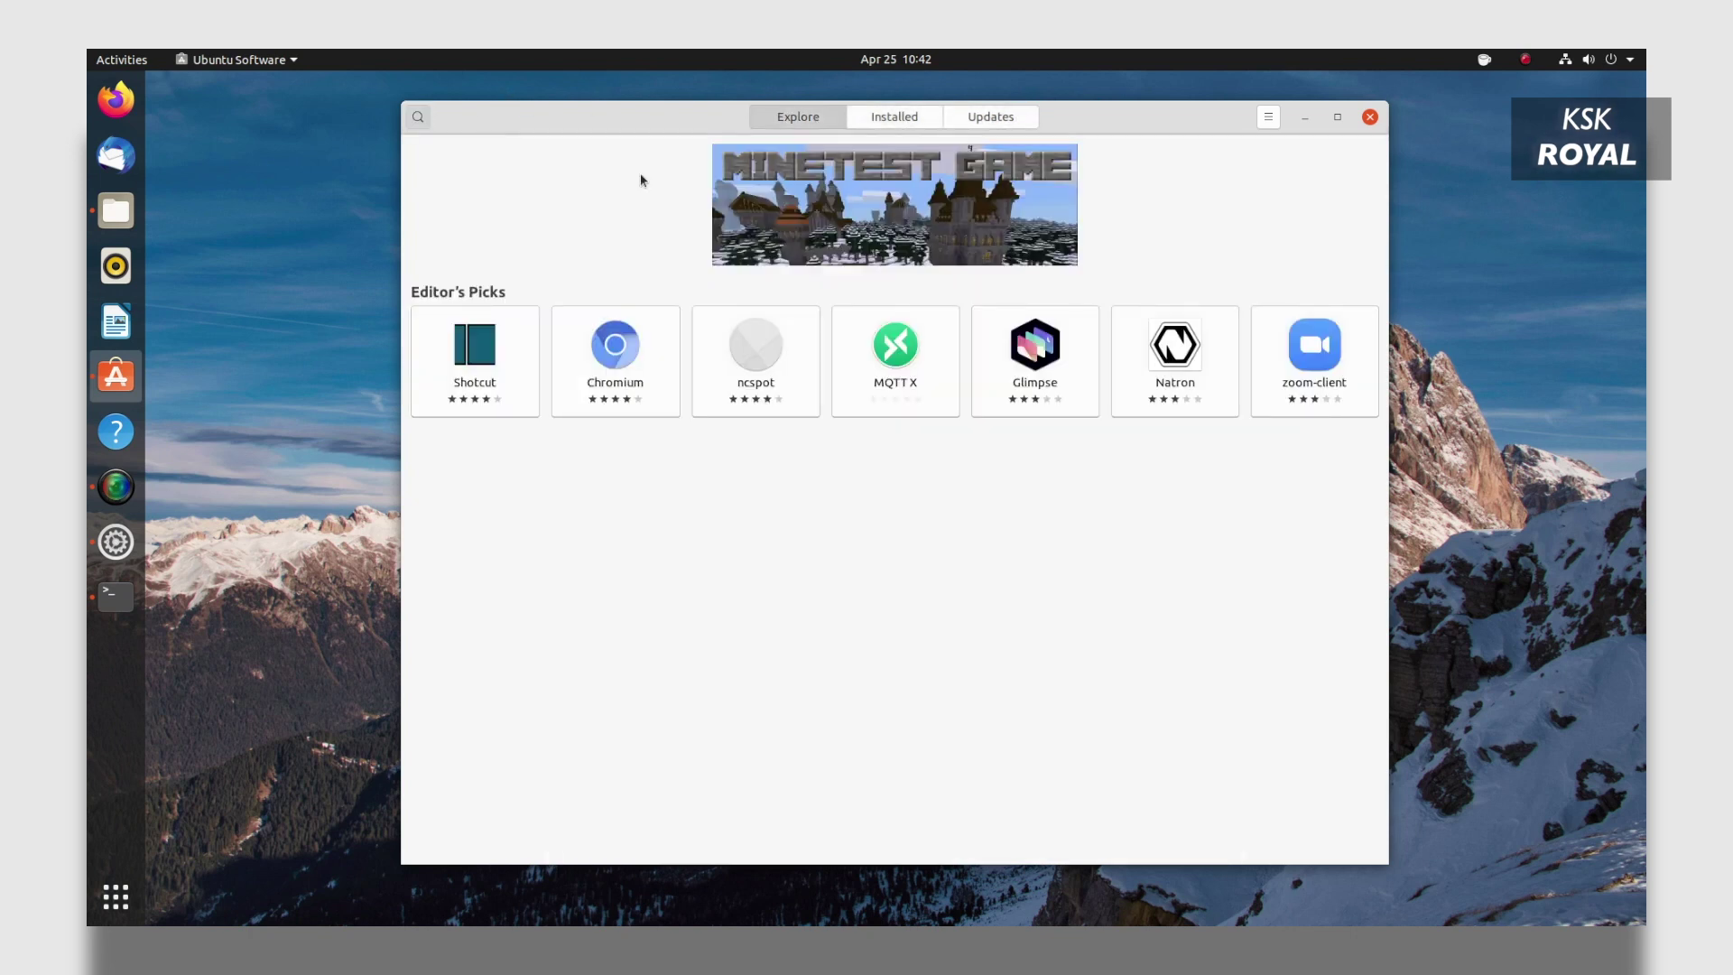
pyautogui.hotkey('ctrl', 'f')
pyautogui.write('jetbrains')
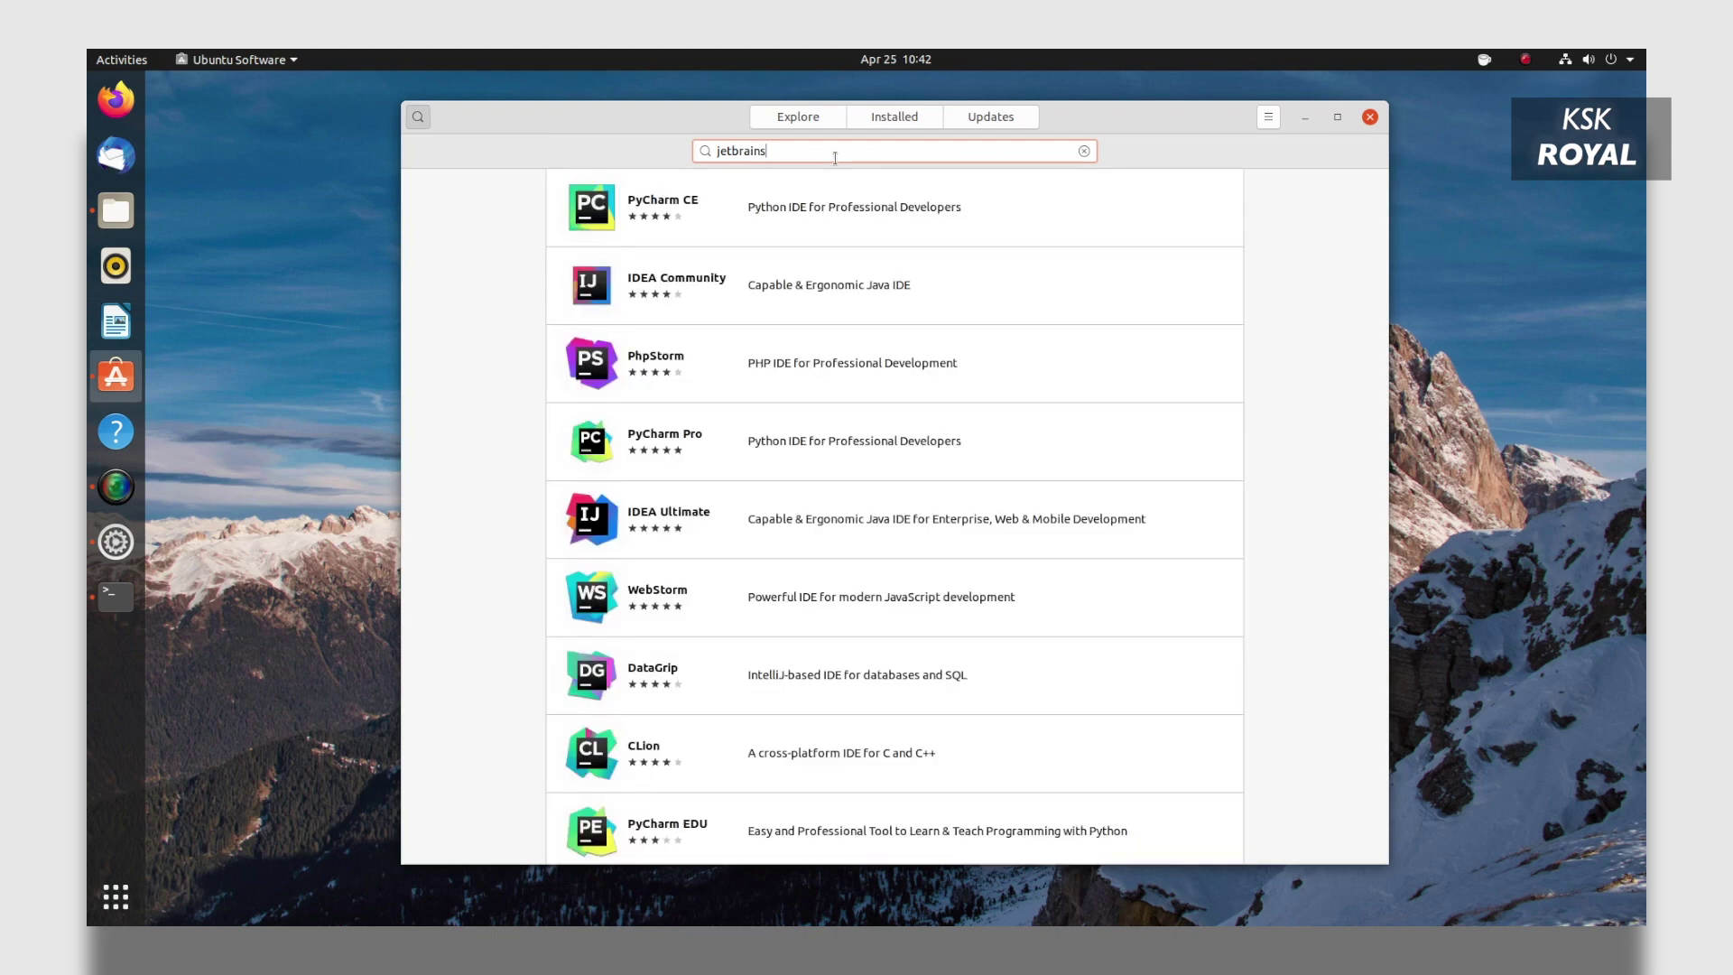
pyautogui.scroll(-5, 888, 226)
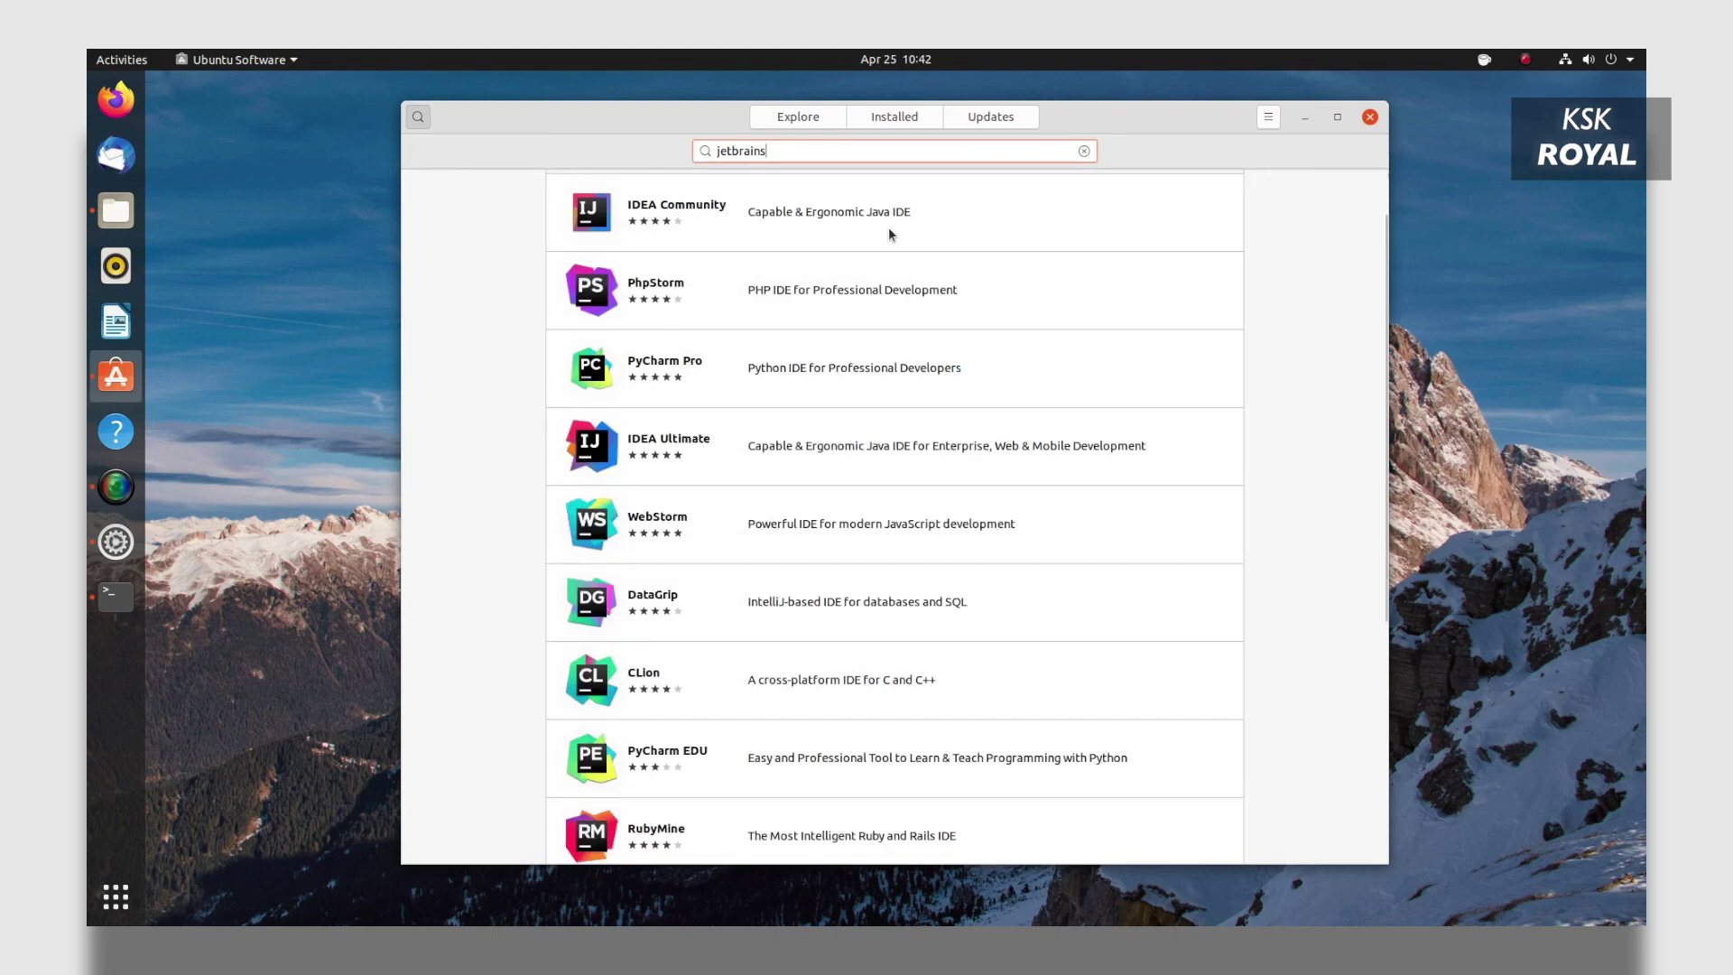
pyautogui.scroll(5, 890, 629)
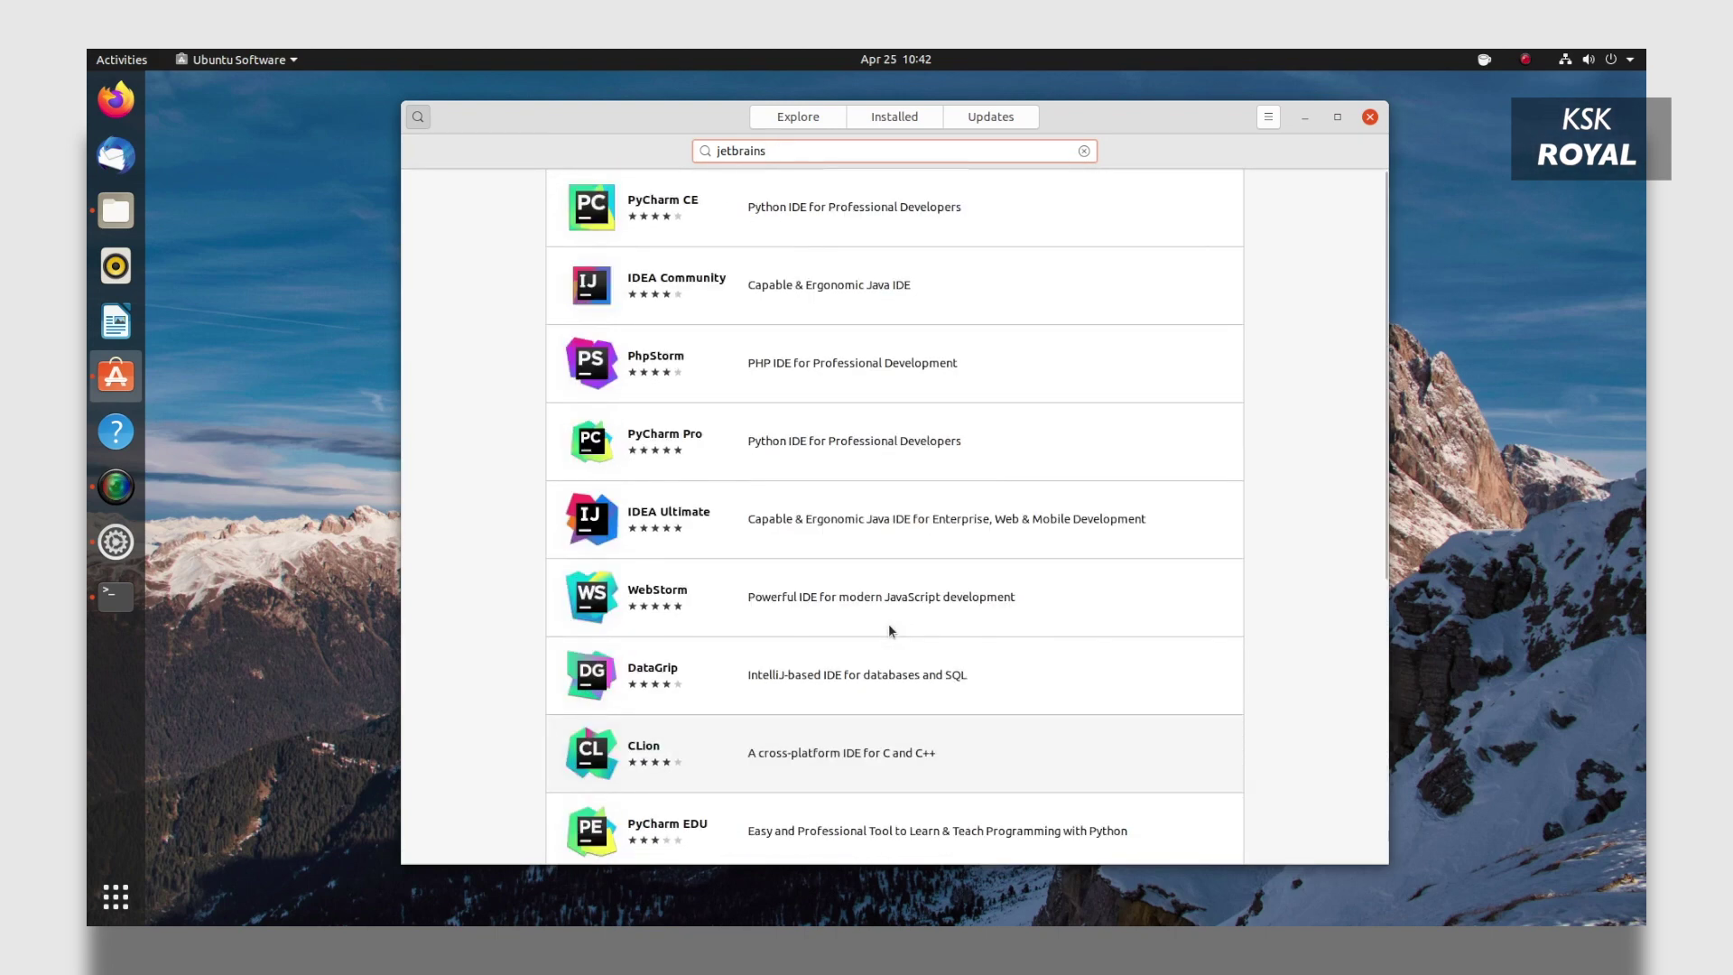
# Look over the PyCharm Pro page, return to the results, and open IDEA Community.
pyautogui.click(847, 452)
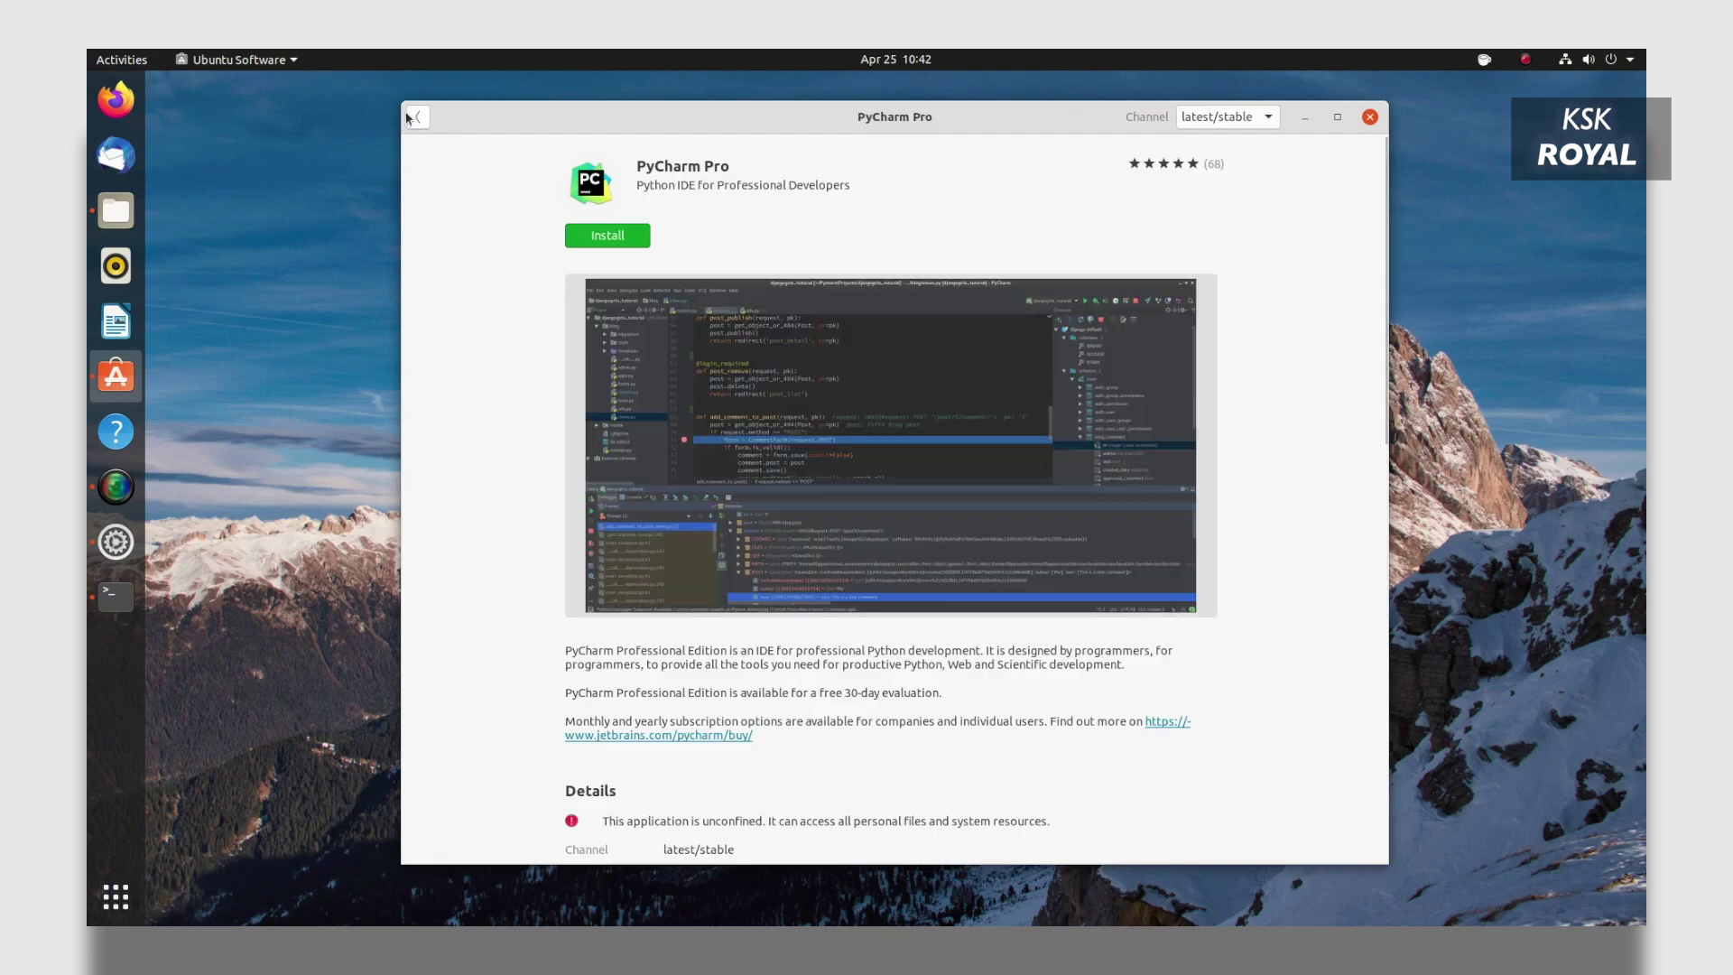
pyautogui.click(418, 117)
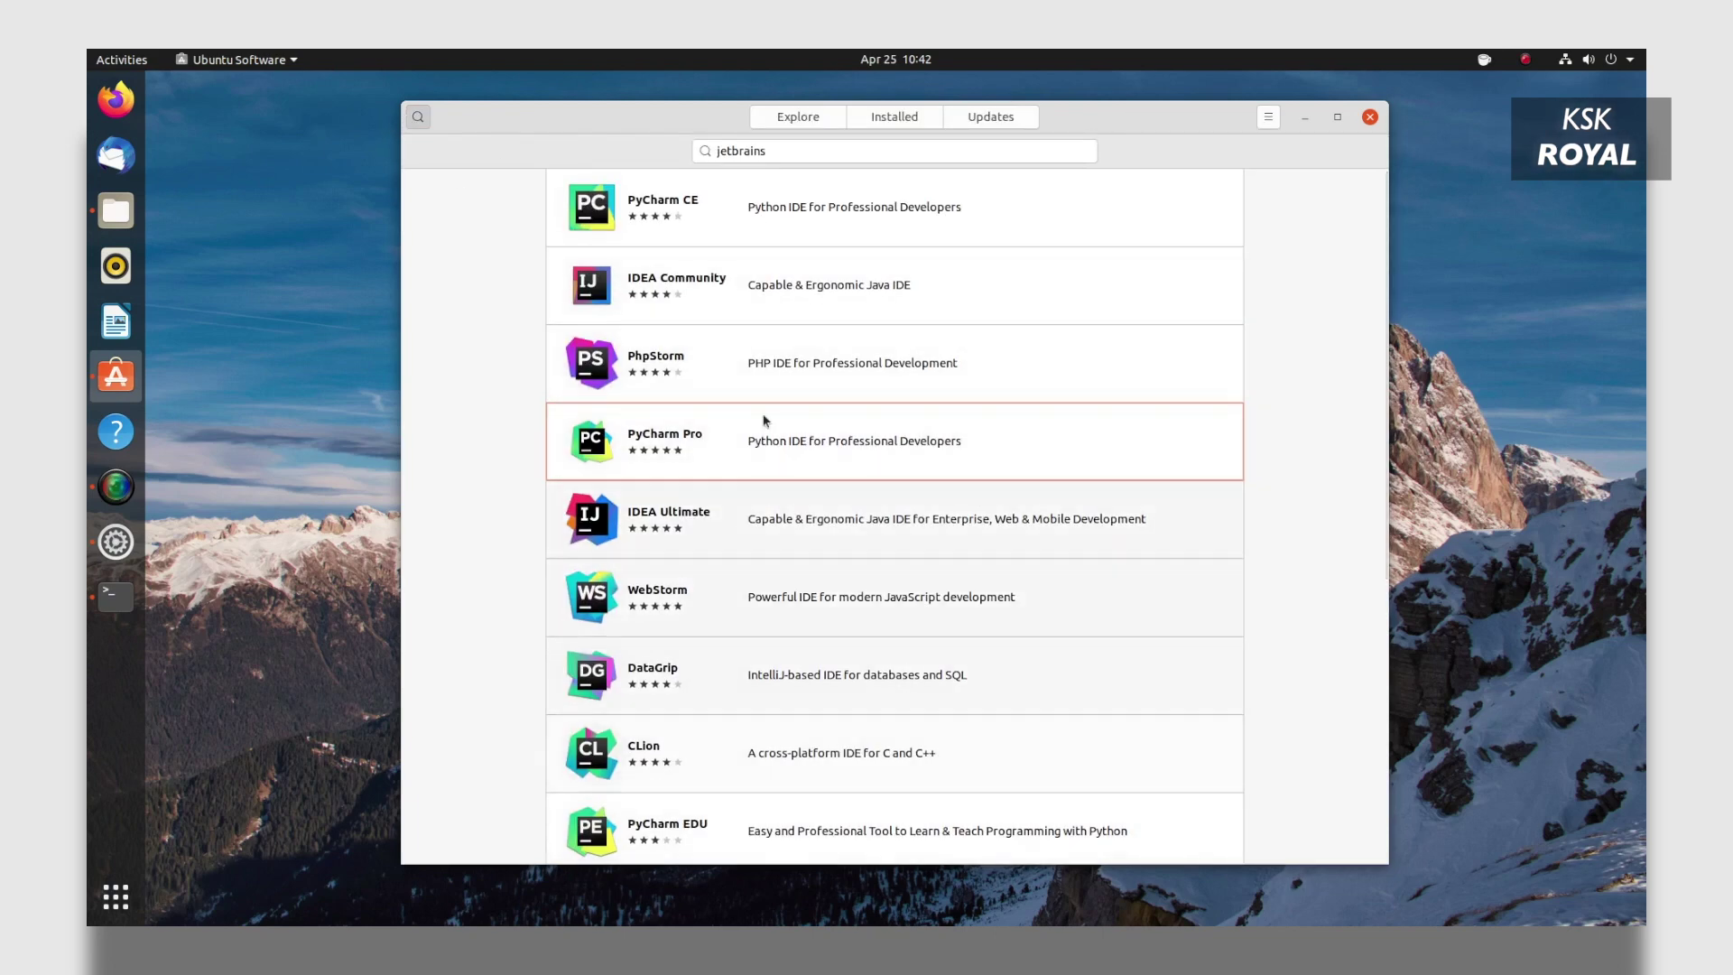
pyautogui.click(713, 284)
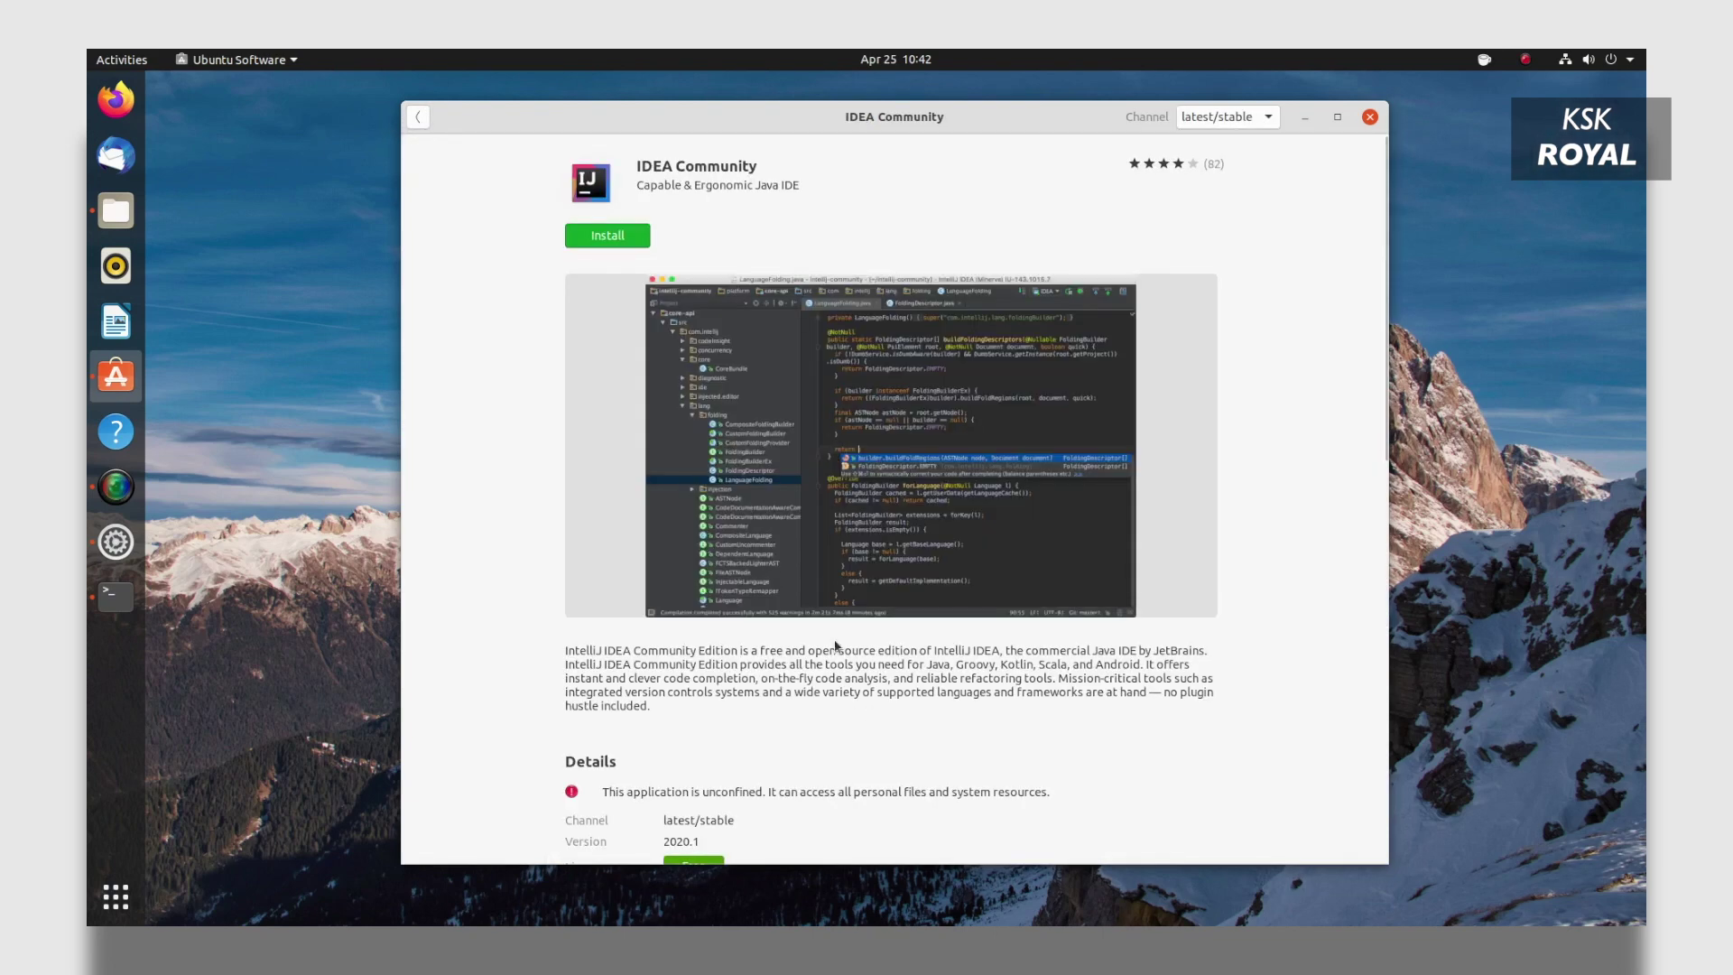
# Install IDEA Community, authorising with the account password.
pyautogui.scroll(-6, 875, 729)
pyautogui.scroll(6, 875, 728)
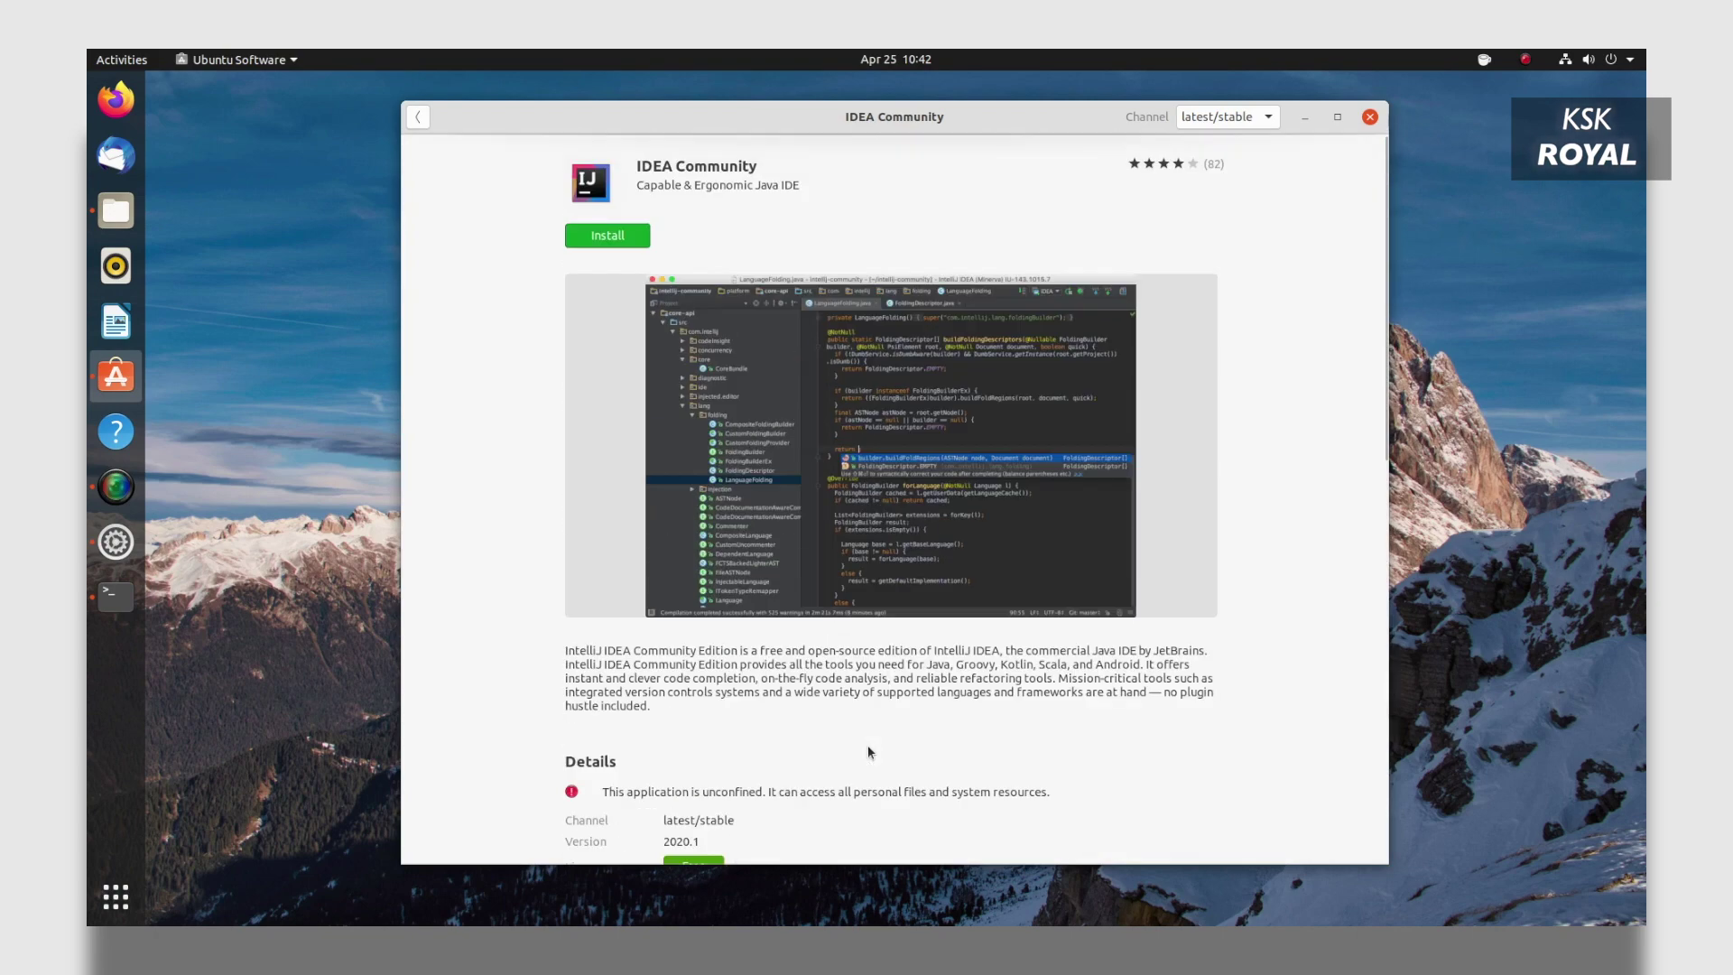
pyautogui.click(610, 237)
pyautogui.write('•••')
pyautogui.press('Return')
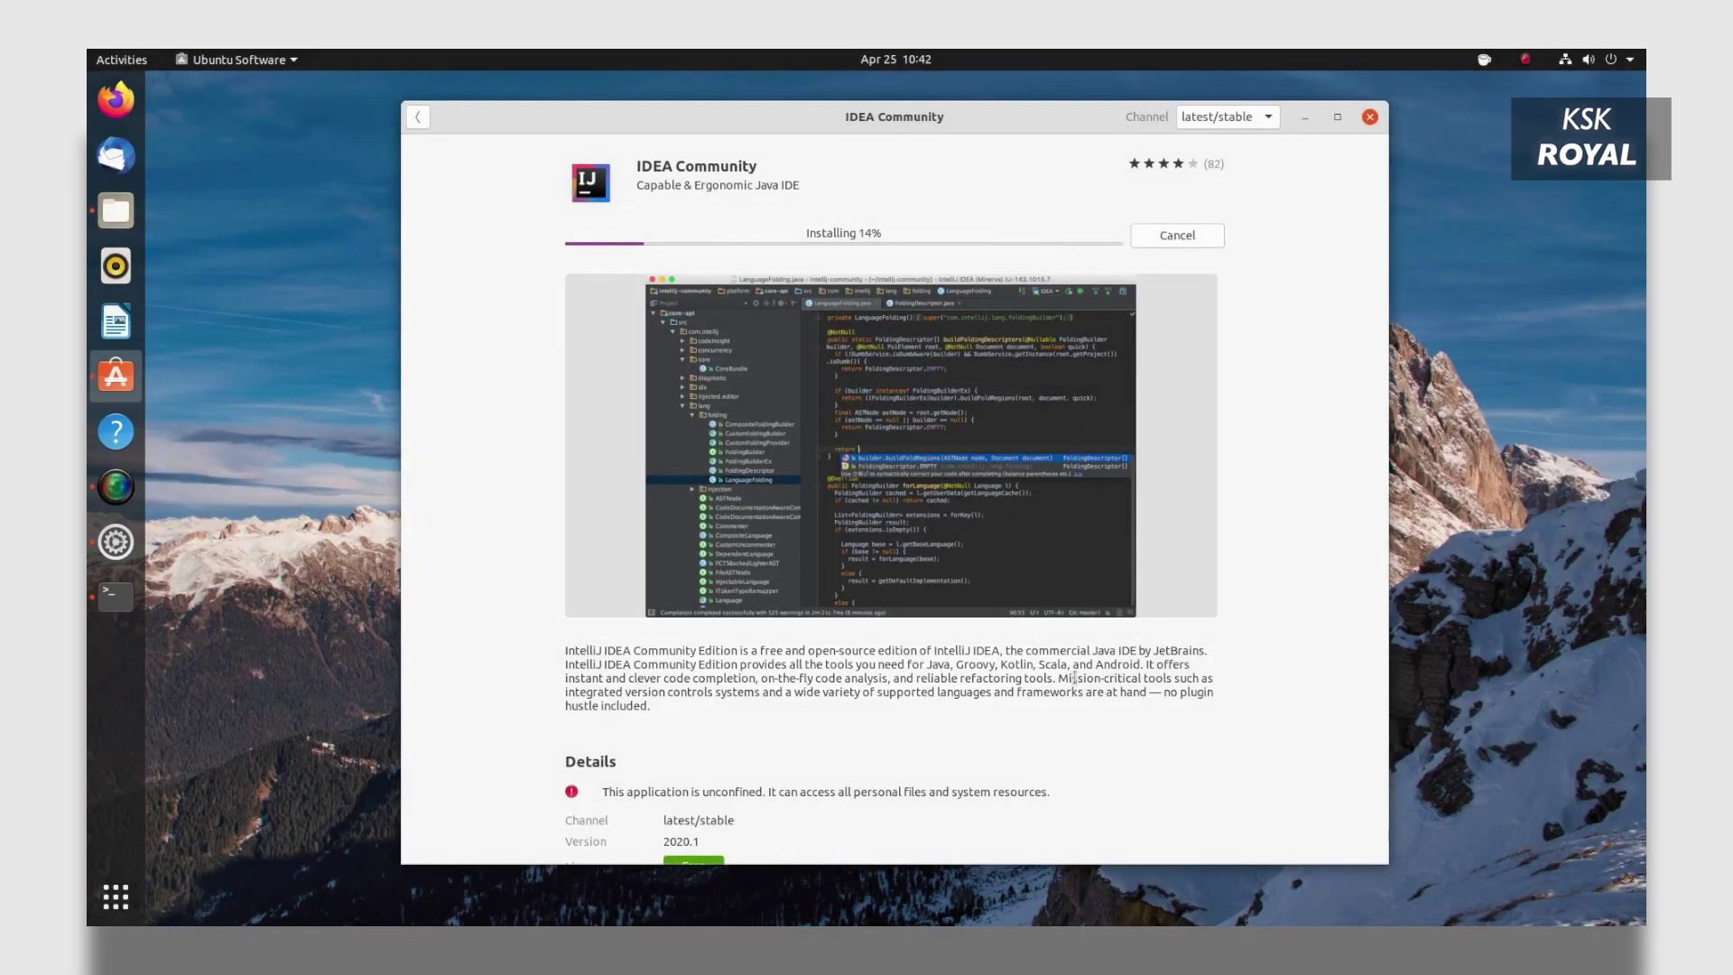
# Browse the IDEA Community release channels list, ending back at latest/stable.
pyautogui.click(1227, 116)
pyautogui.scroll(5, 1249, 607)
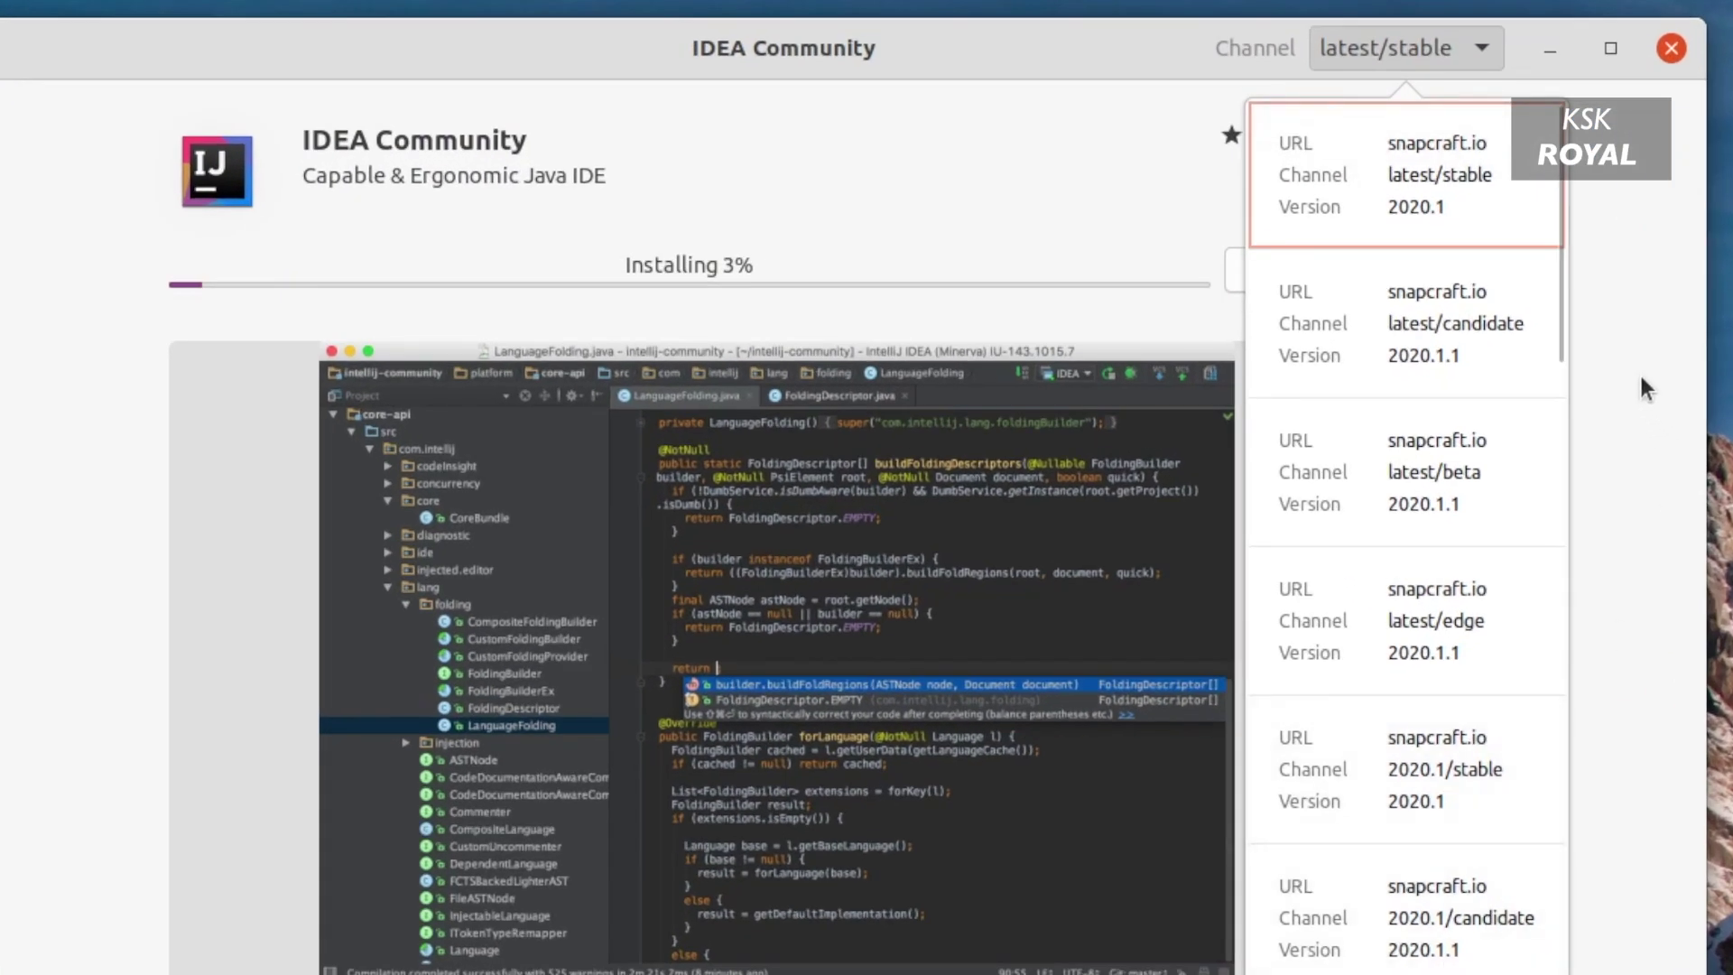
pyautogui.scroll(-4, 1463, 384)
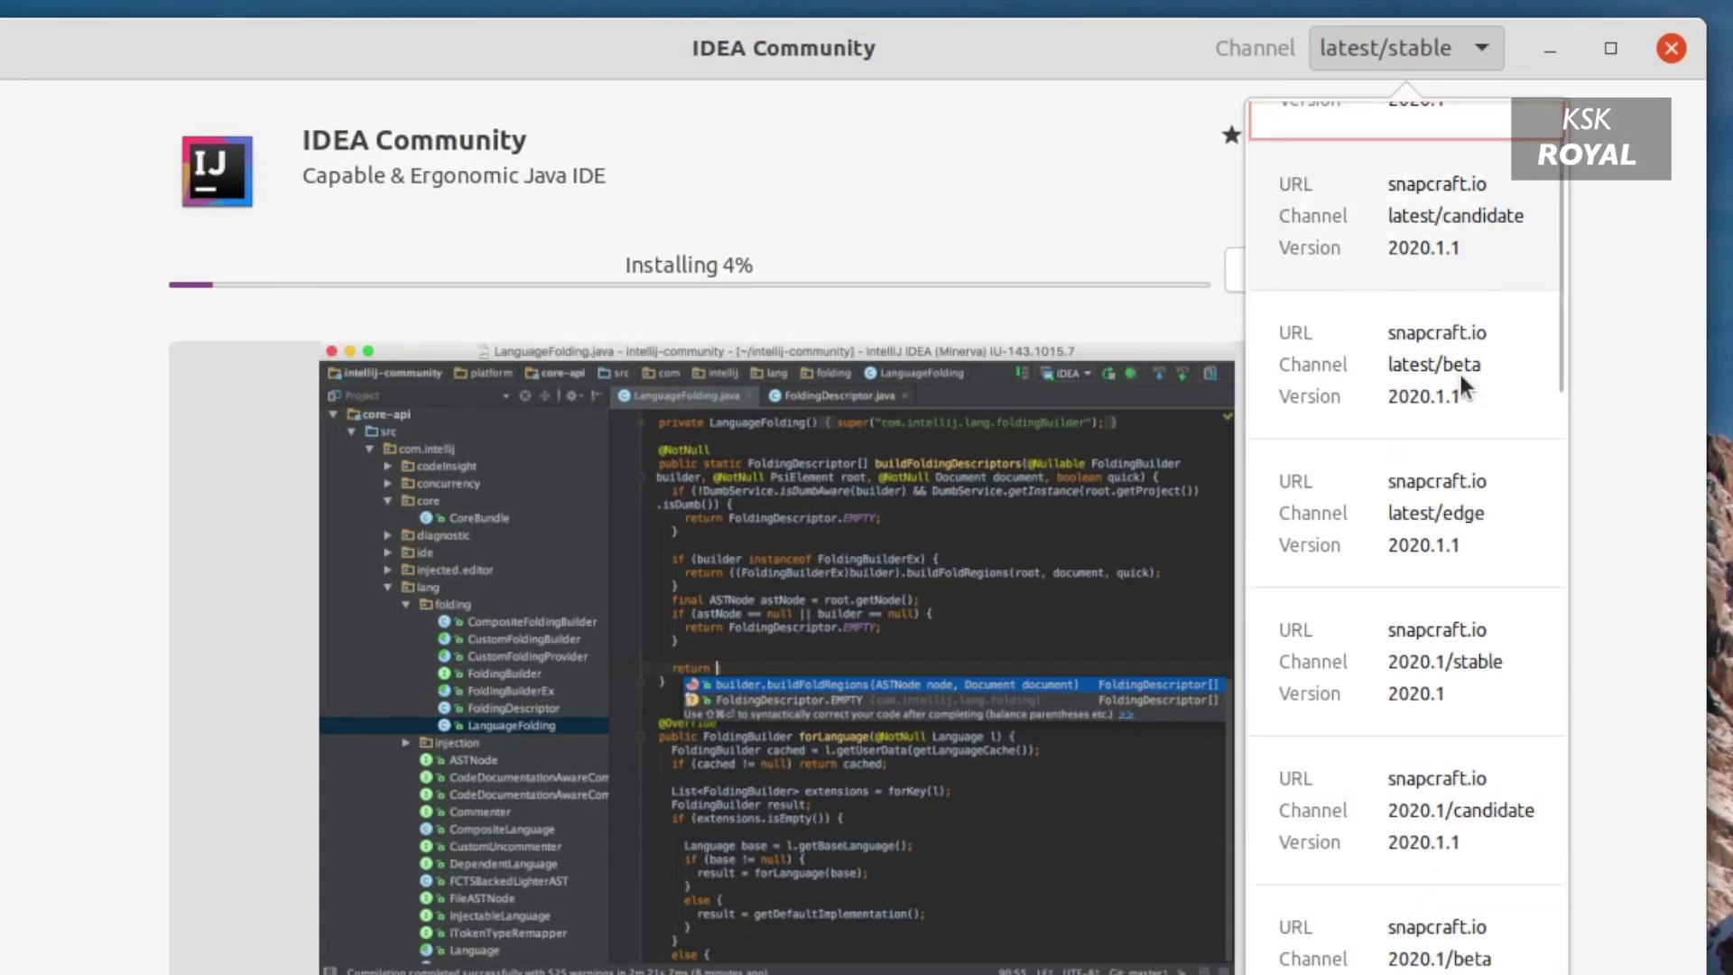
pyautogui.scroll(-2, 1460, 379)
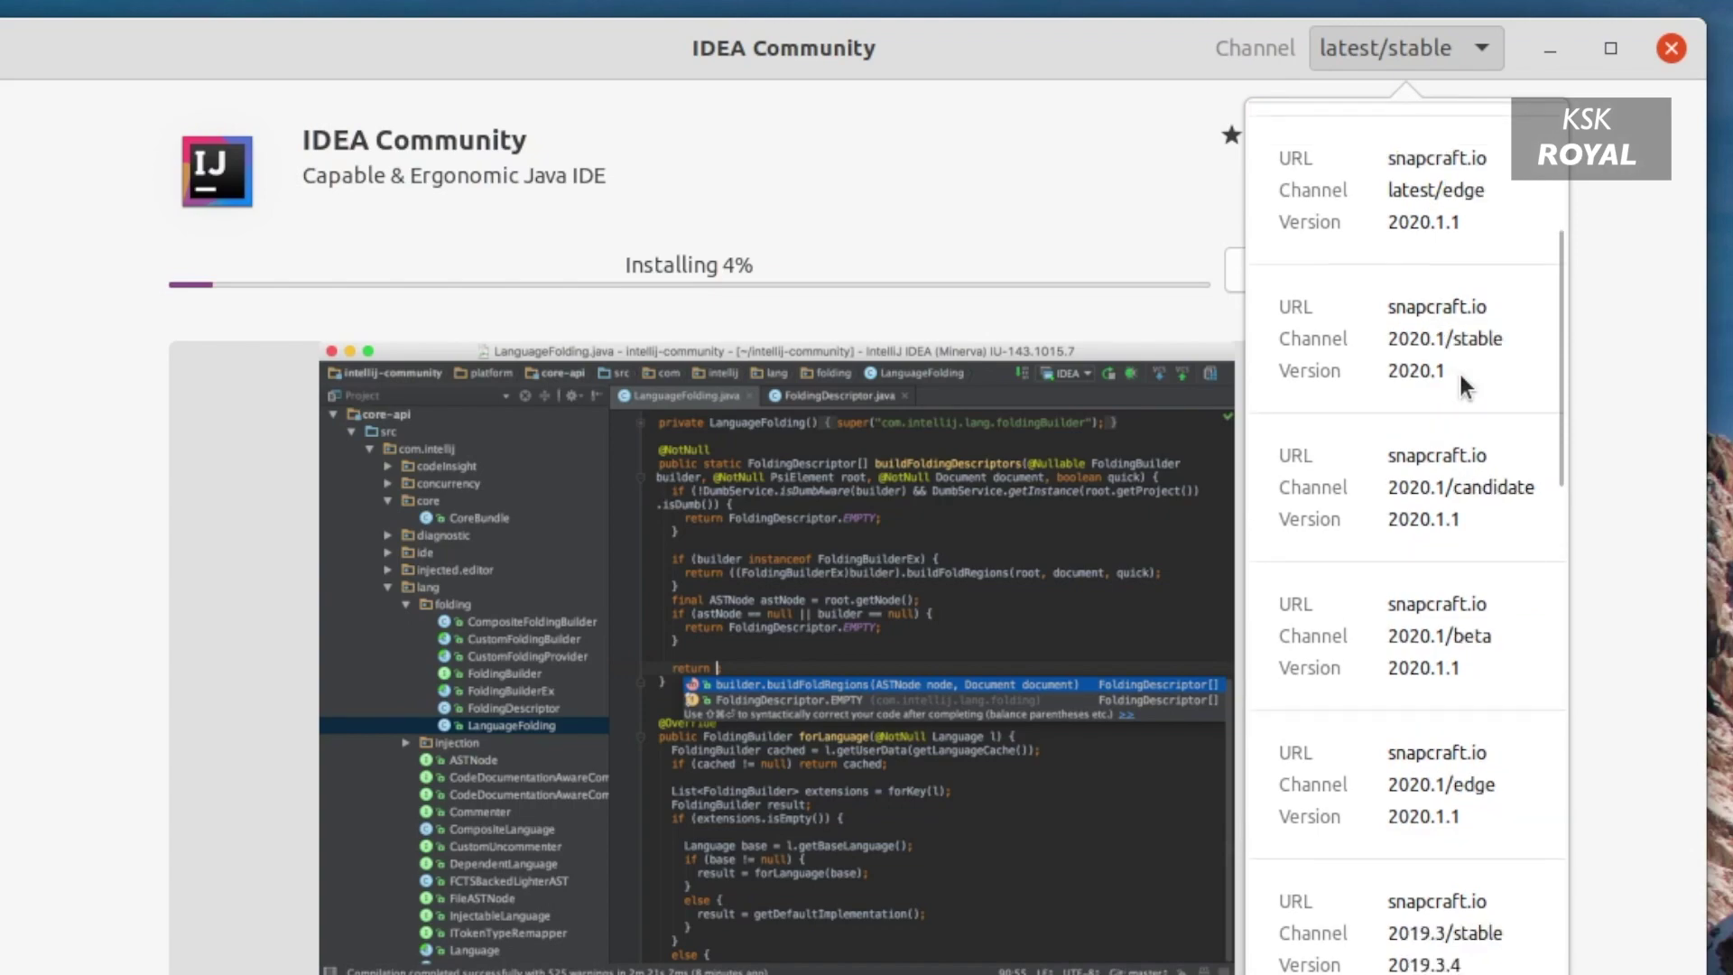
pyautogui.scroll(5, 1458, 379)
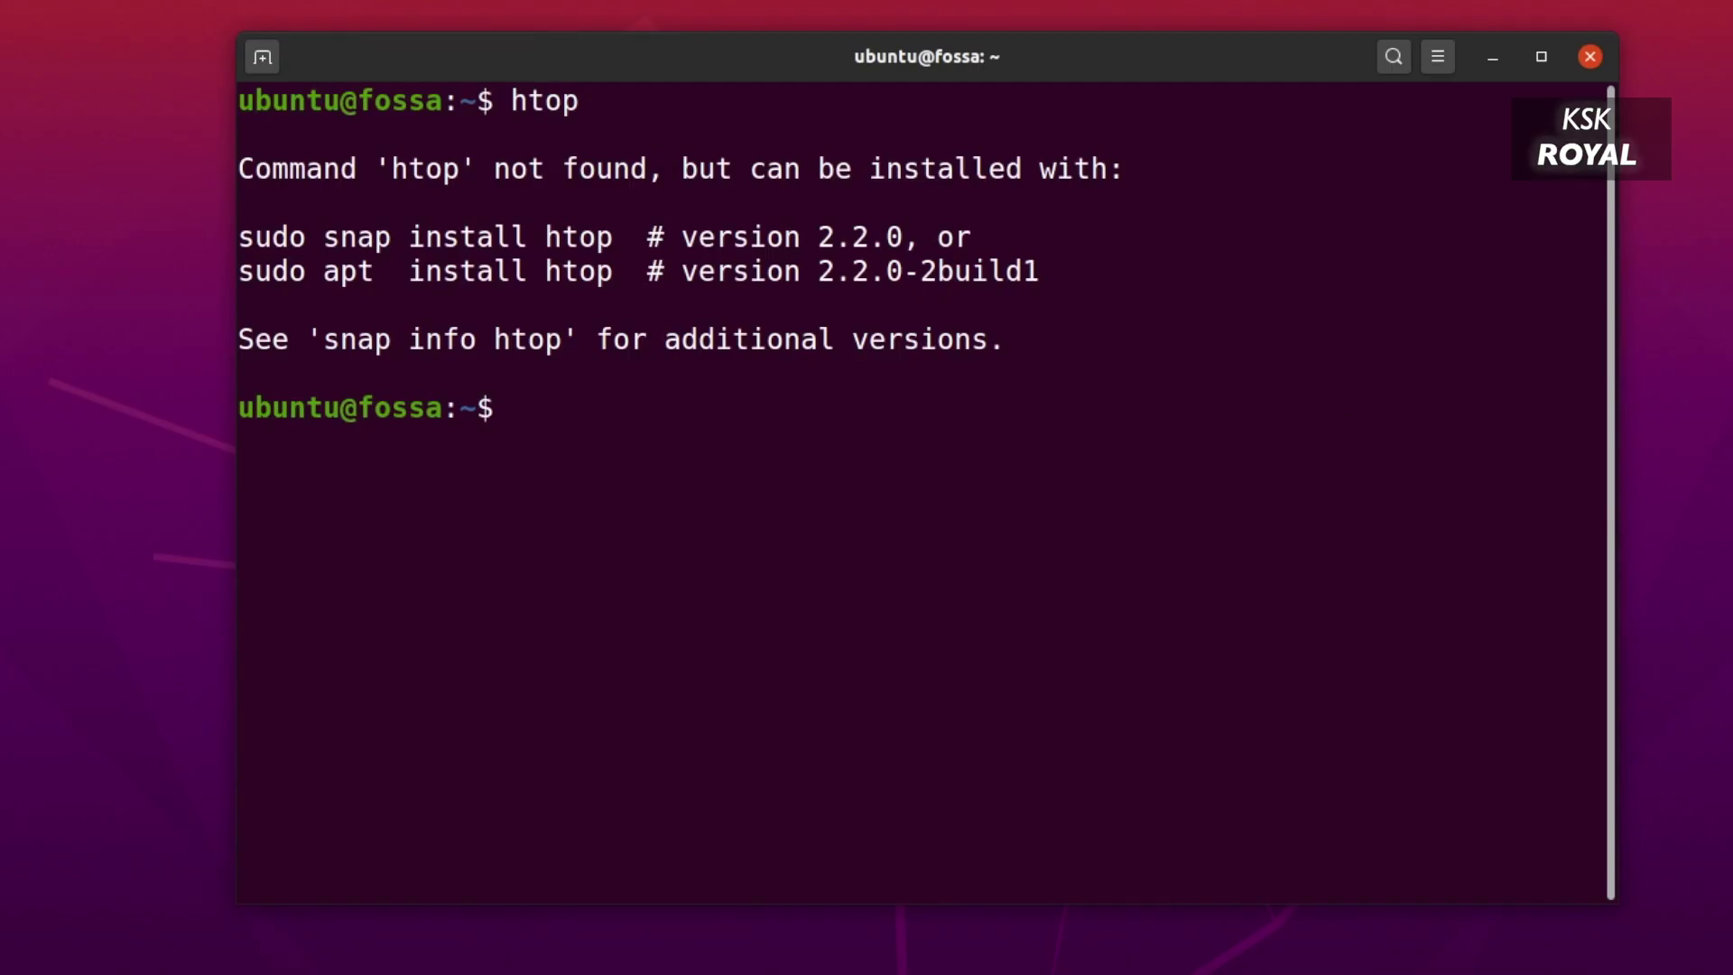
# Install htop with 'sudo snap install htop' using the password, then run 'sudo htop'.
pyautogui.write('s')
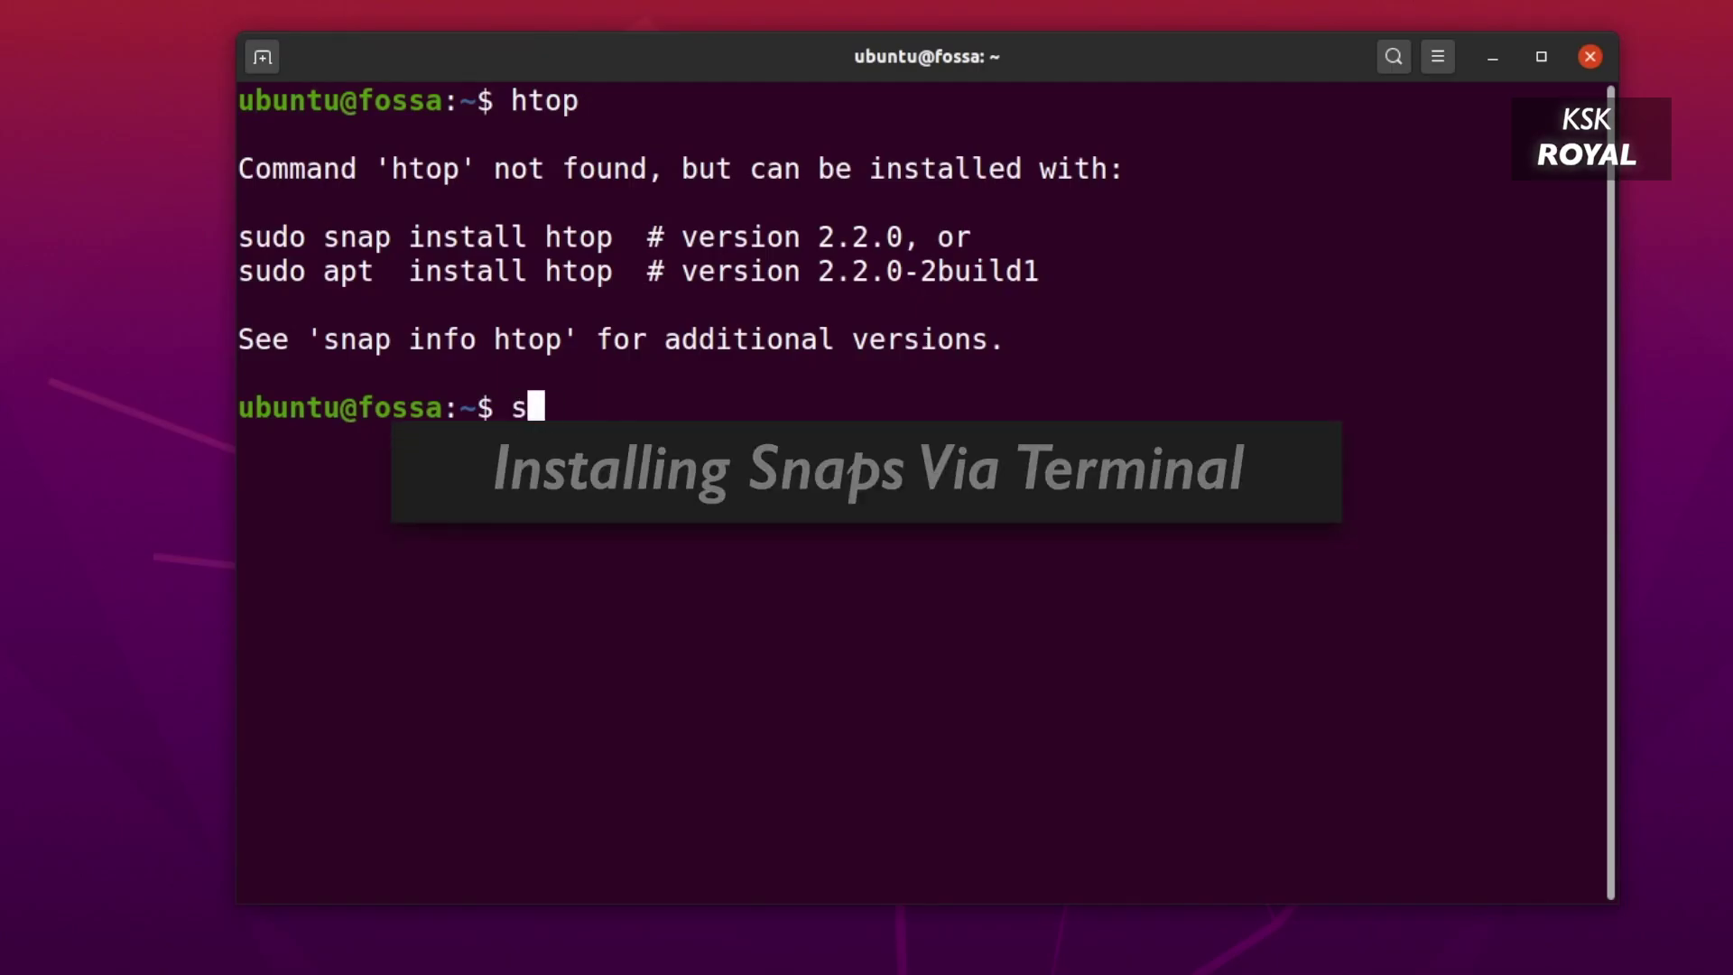
pyautogui.write('udo snap inst')
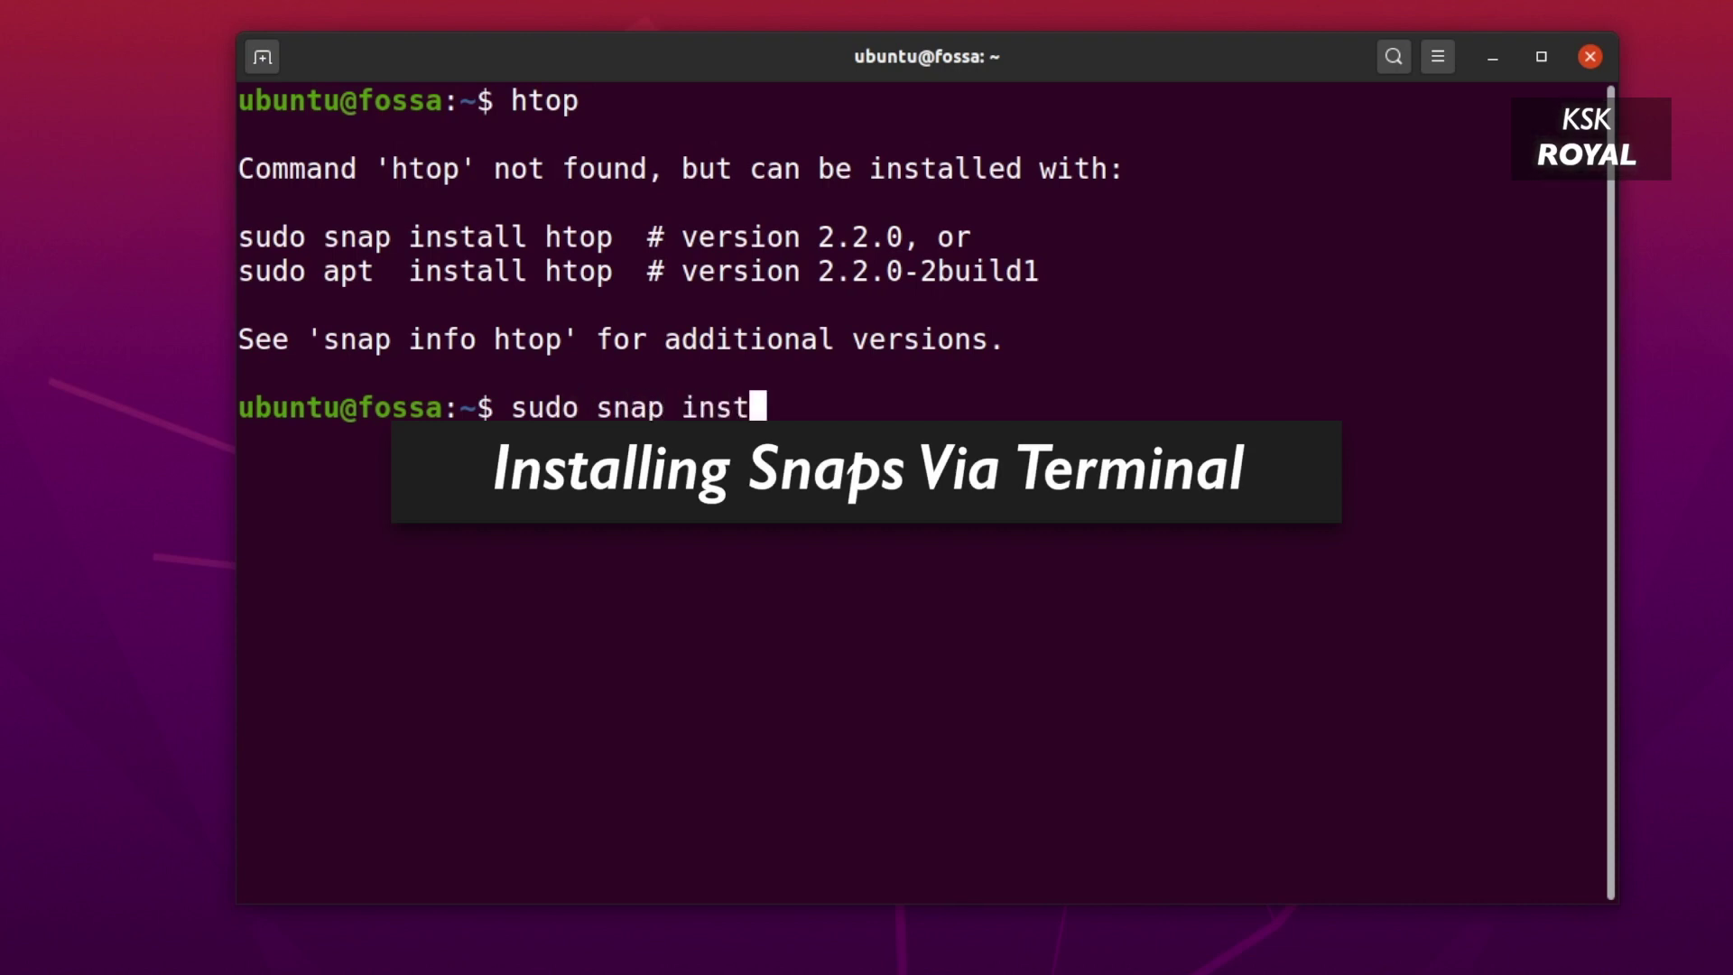
pyautogui.write('all htop')
pyautogui.press('Return')
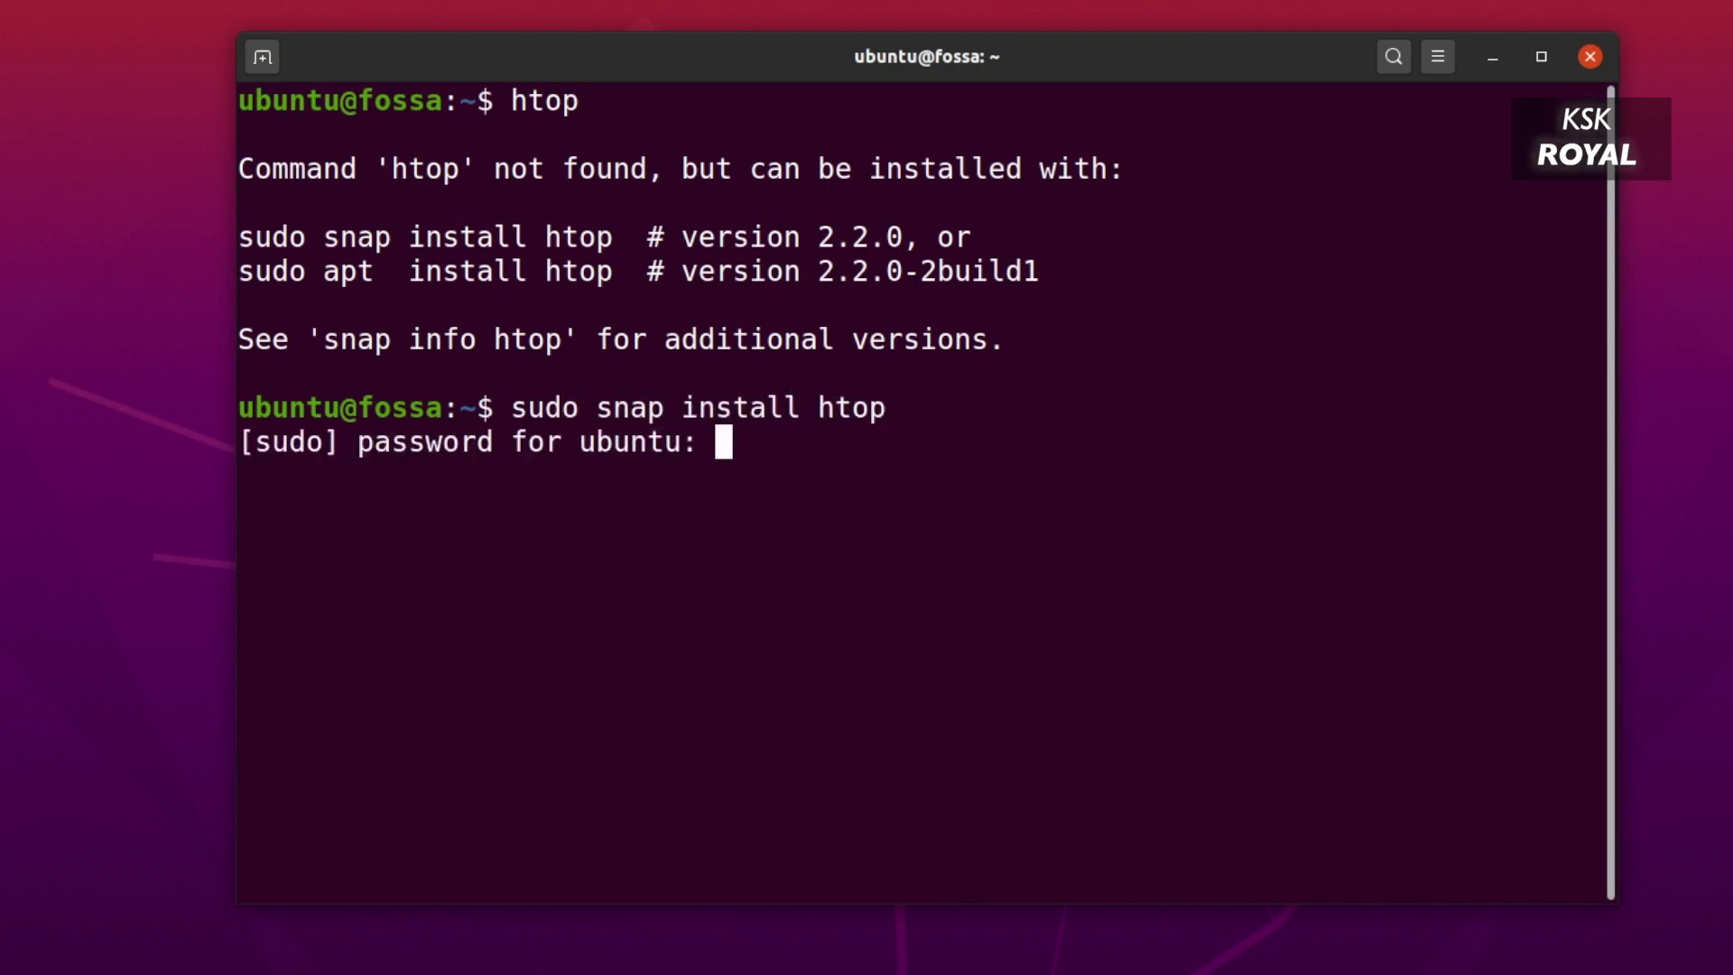
pyautogui.press('Return')
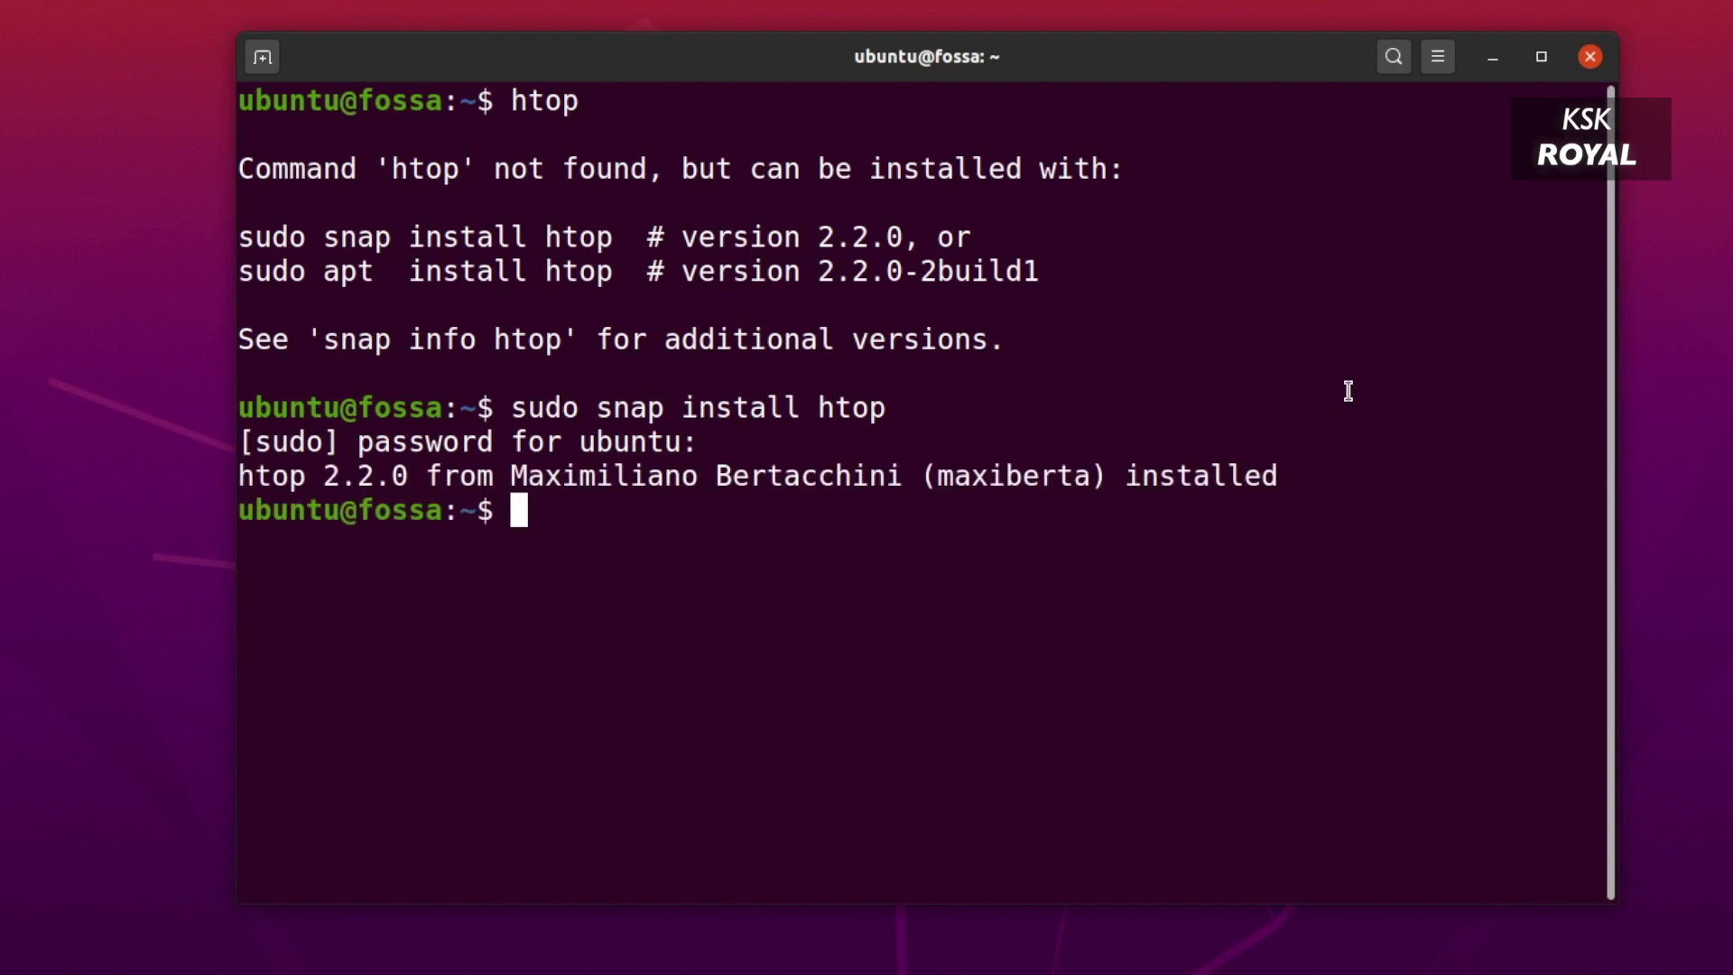
pyautogui.write('sudo htop')
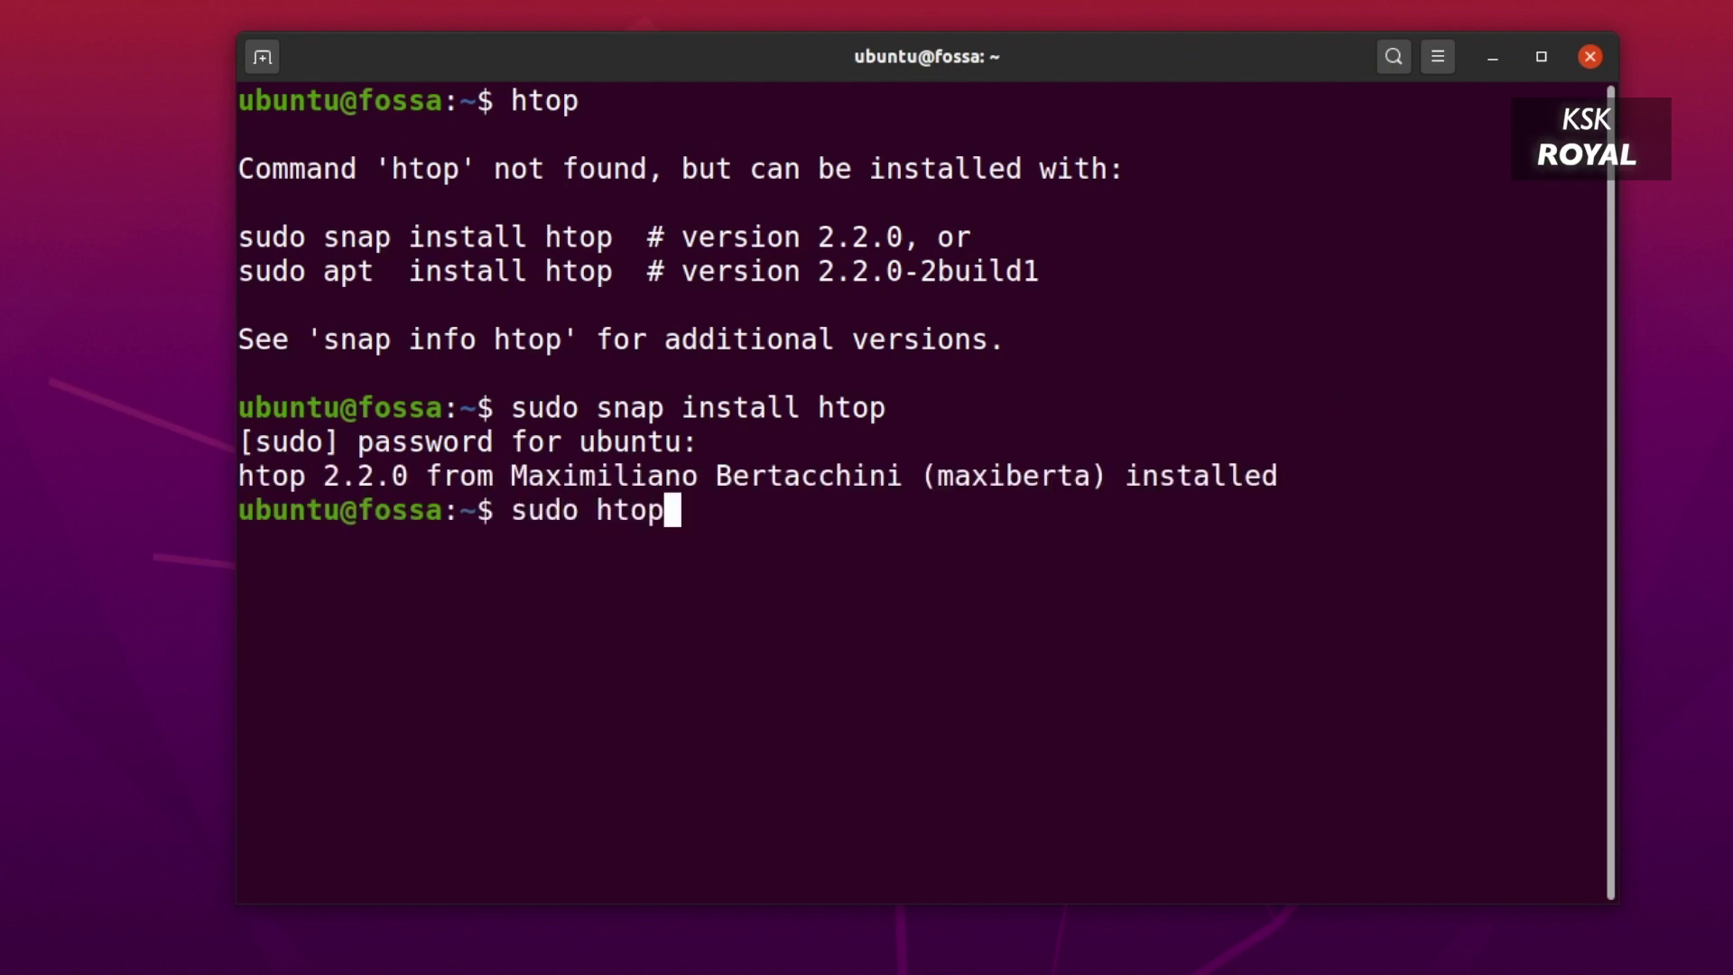
pyautogui.press('Return')
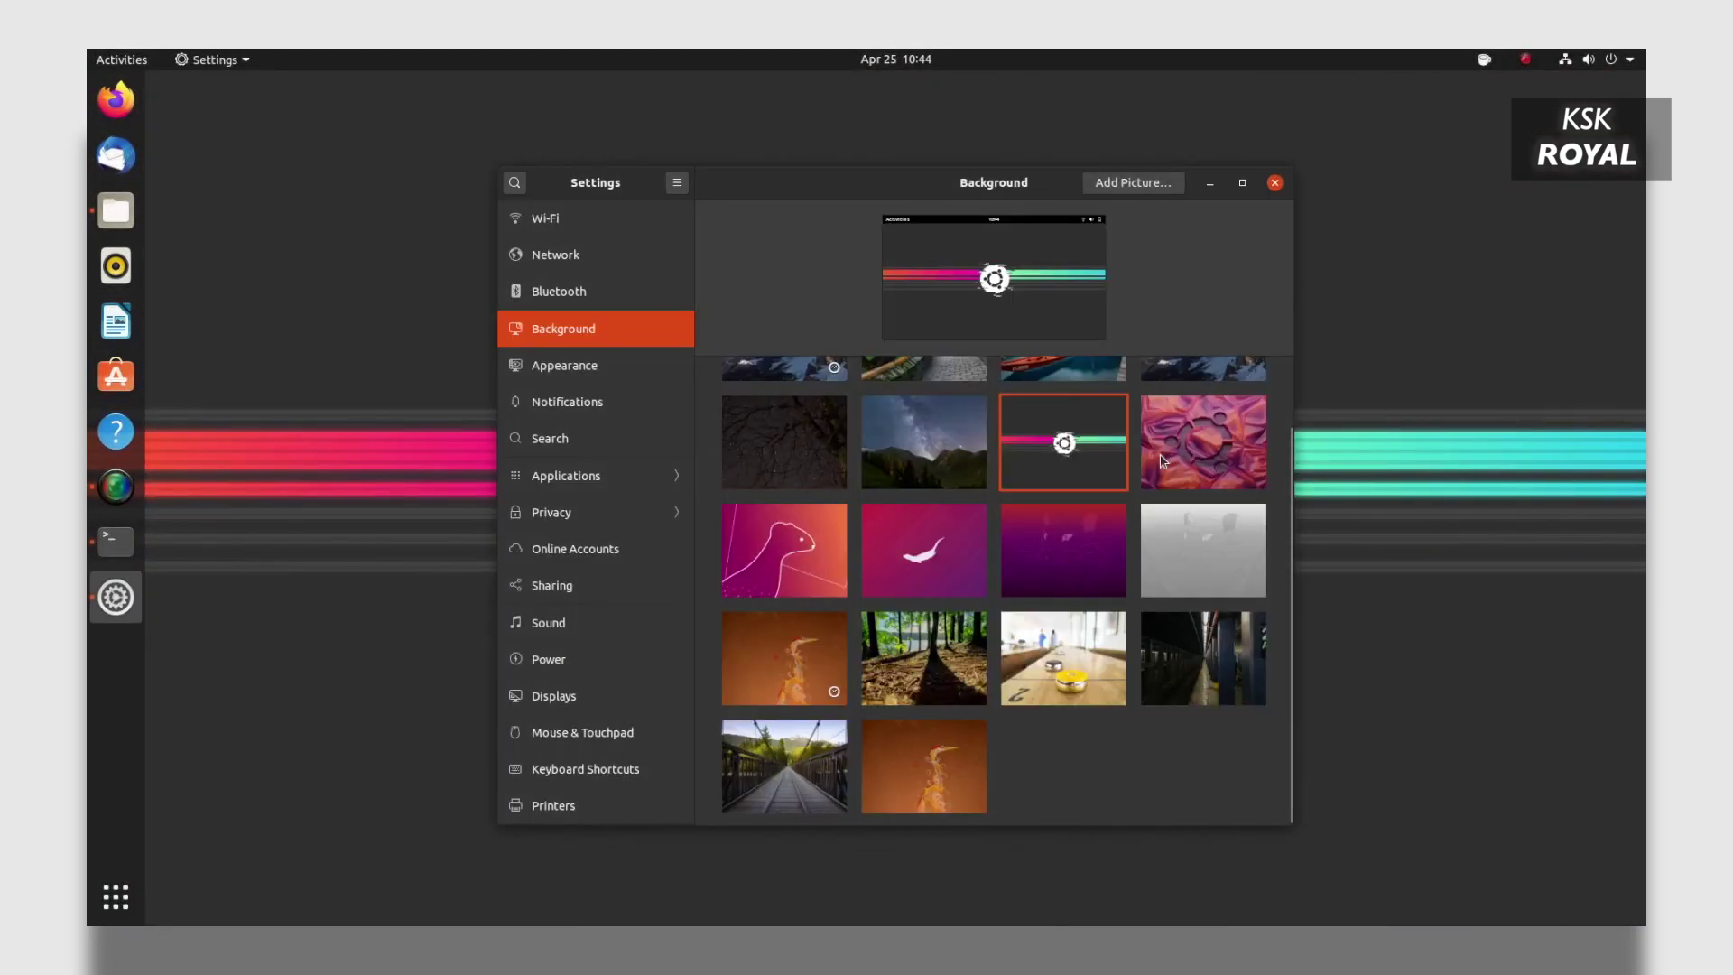
# Try the pink Ubuntu logo, lake-and-boat and forest wallpapers, viewing the desktop after each.
pyautogui.click(1163, 461)
pyautogui.hotkey('alt', 'F4')
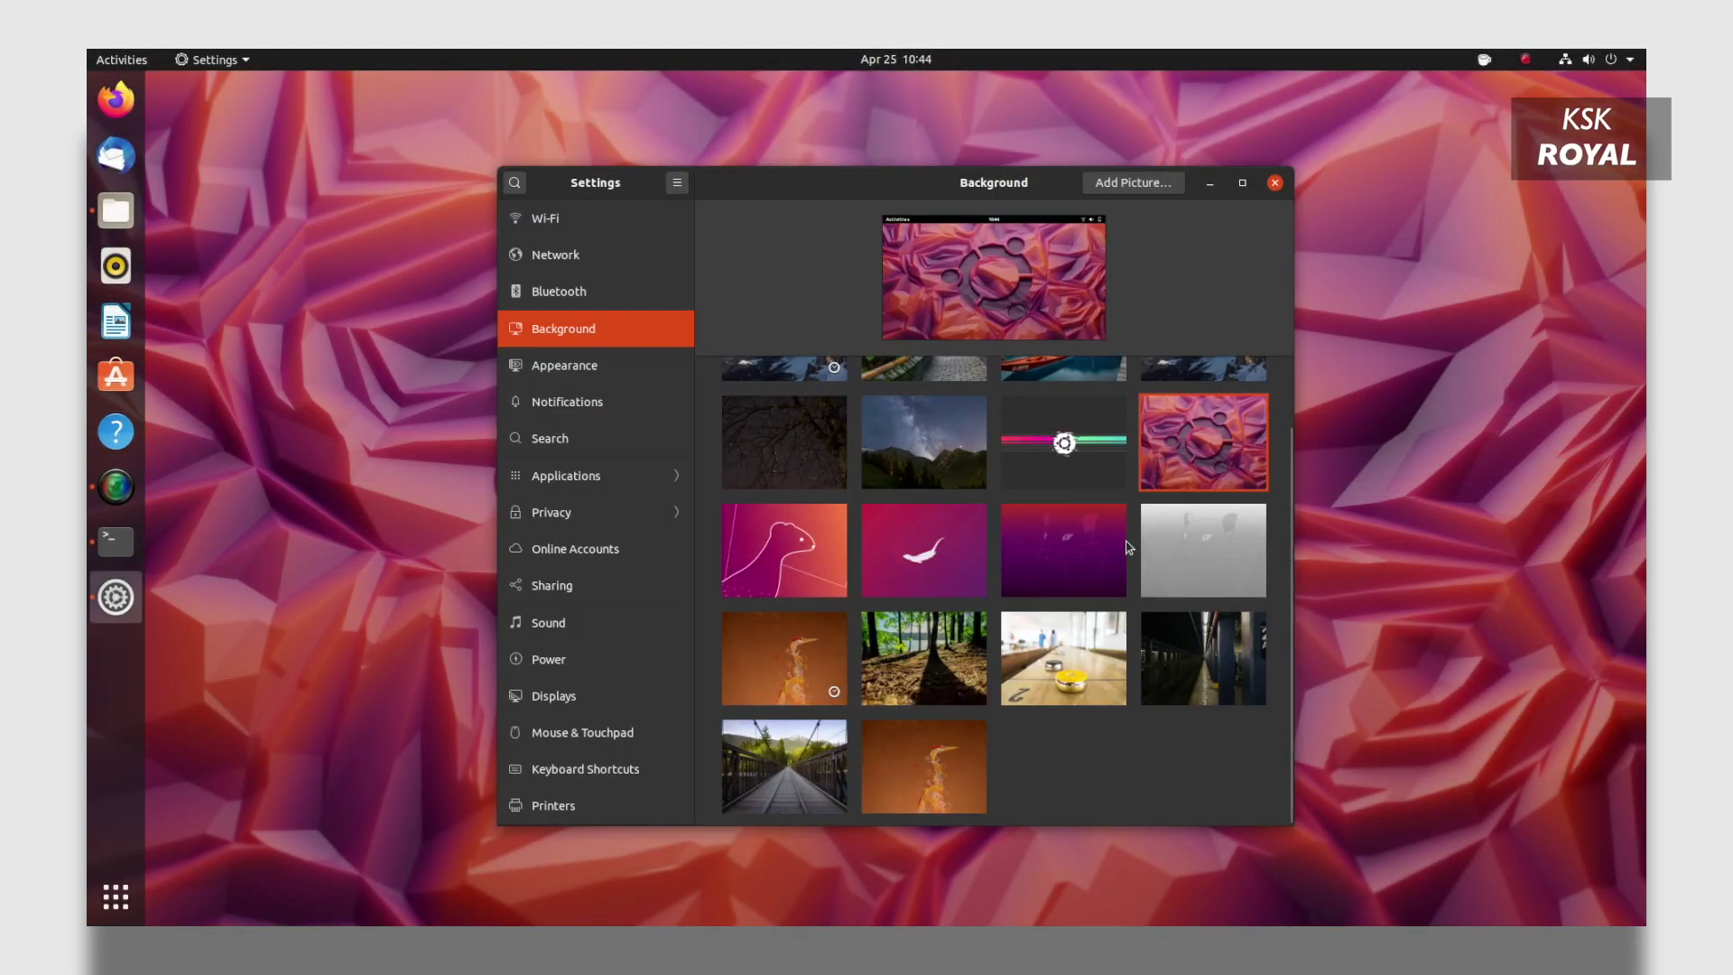
pyautogui.scroll(2, 1128, 547)
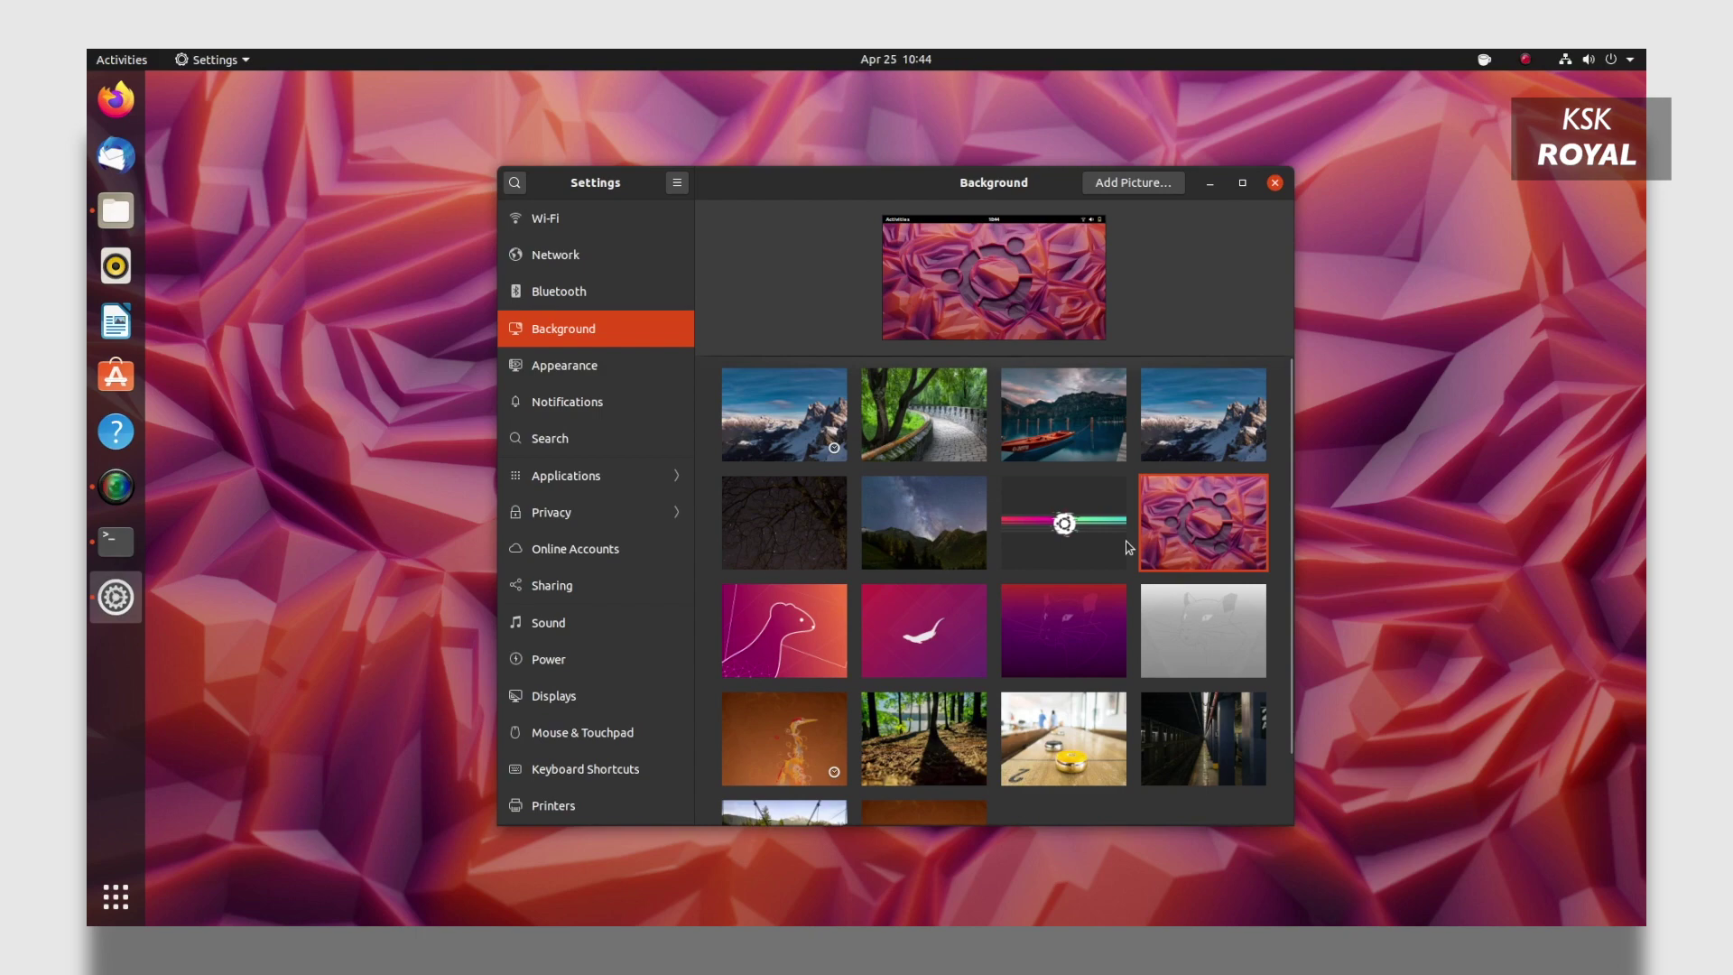
pyautogui.click(1047, 442)
pyautogui.hotkey('alt', 'F4')
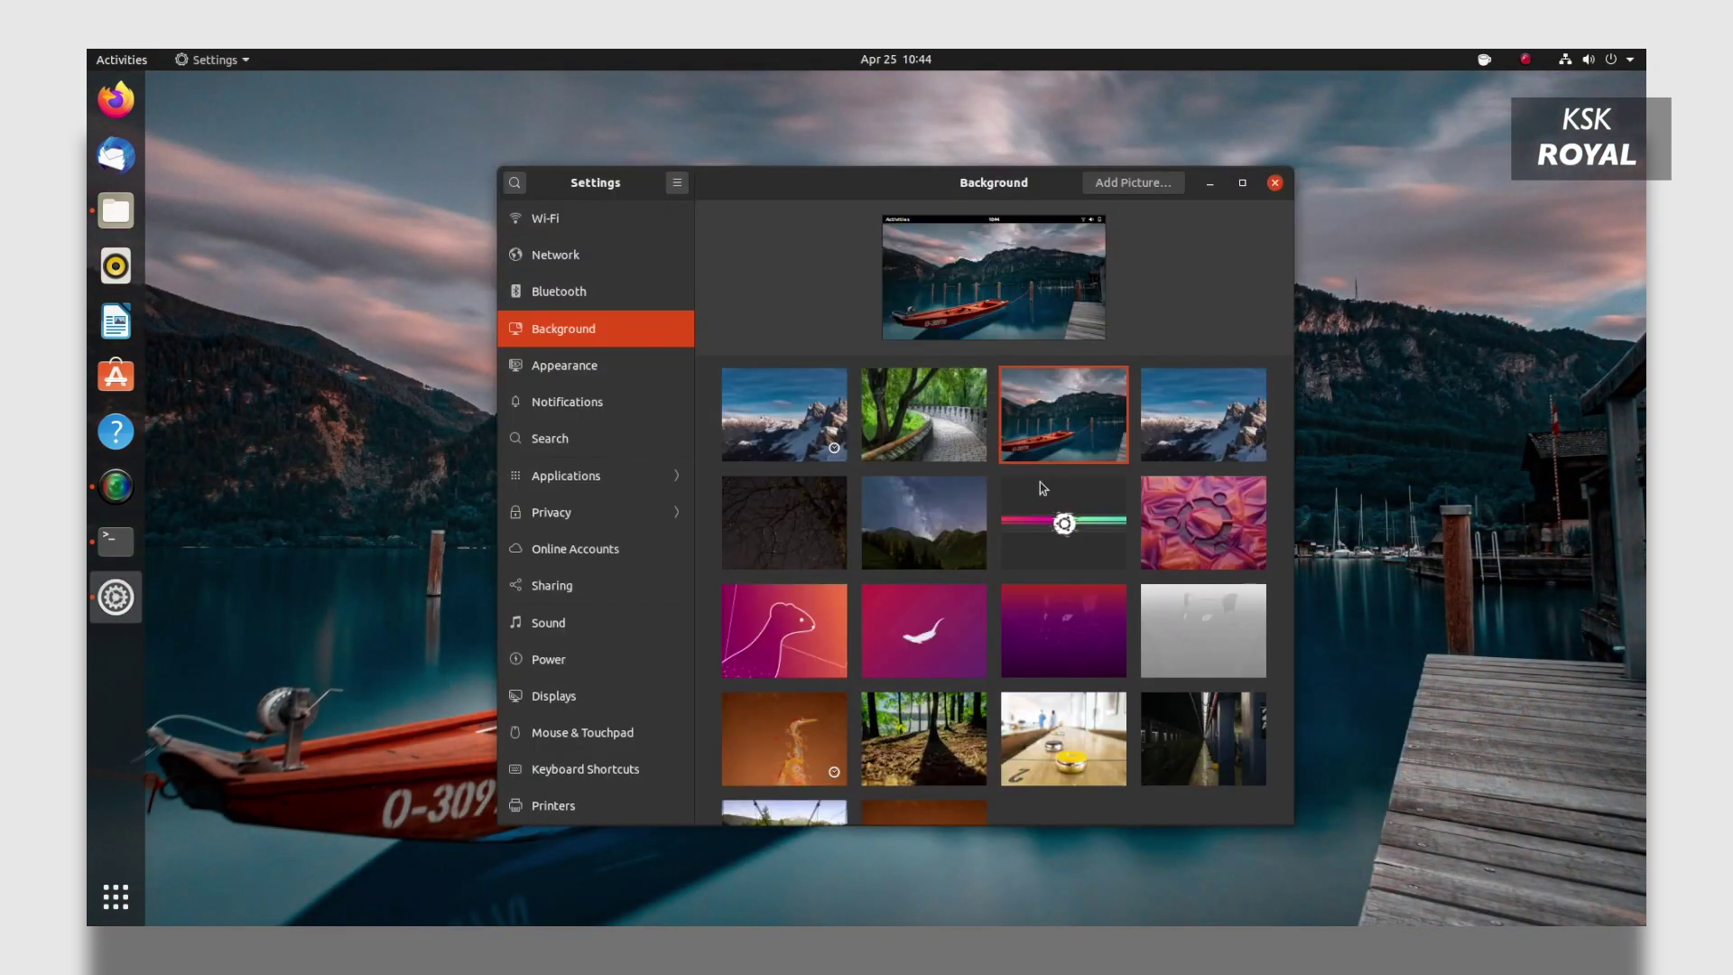
pyautogui.scroll(-1, 970, 601)
pyautogui.click(939, 643)
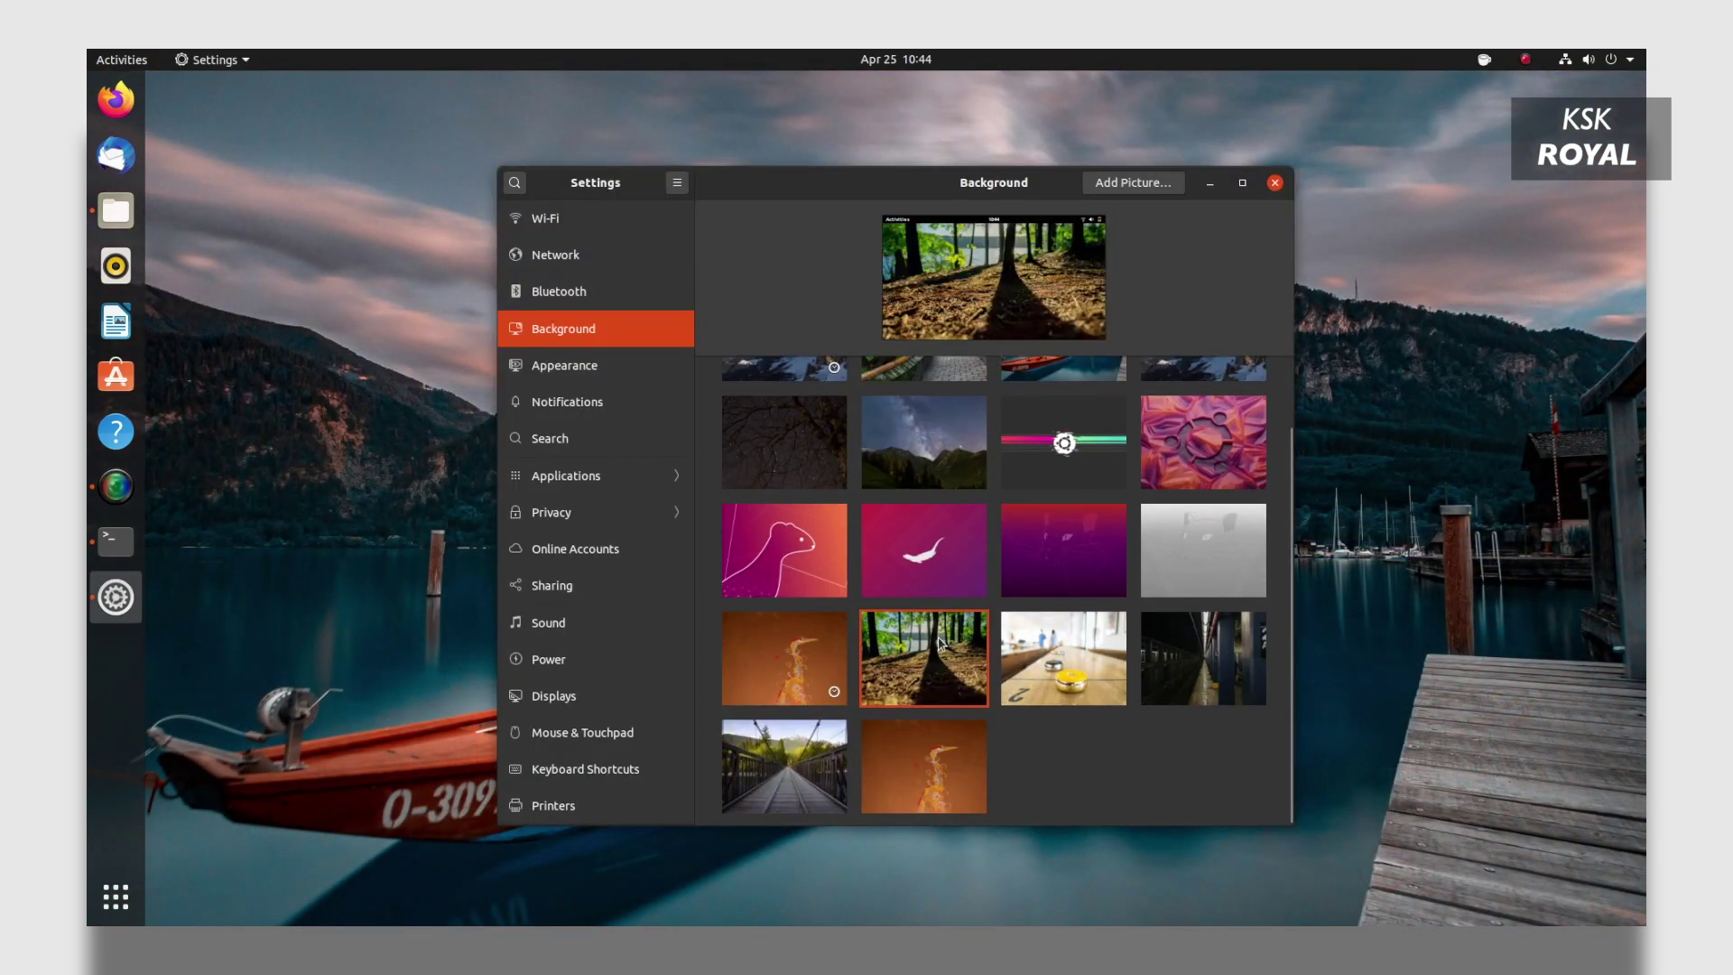
pyautogui.hotkey('alt', 'F4')
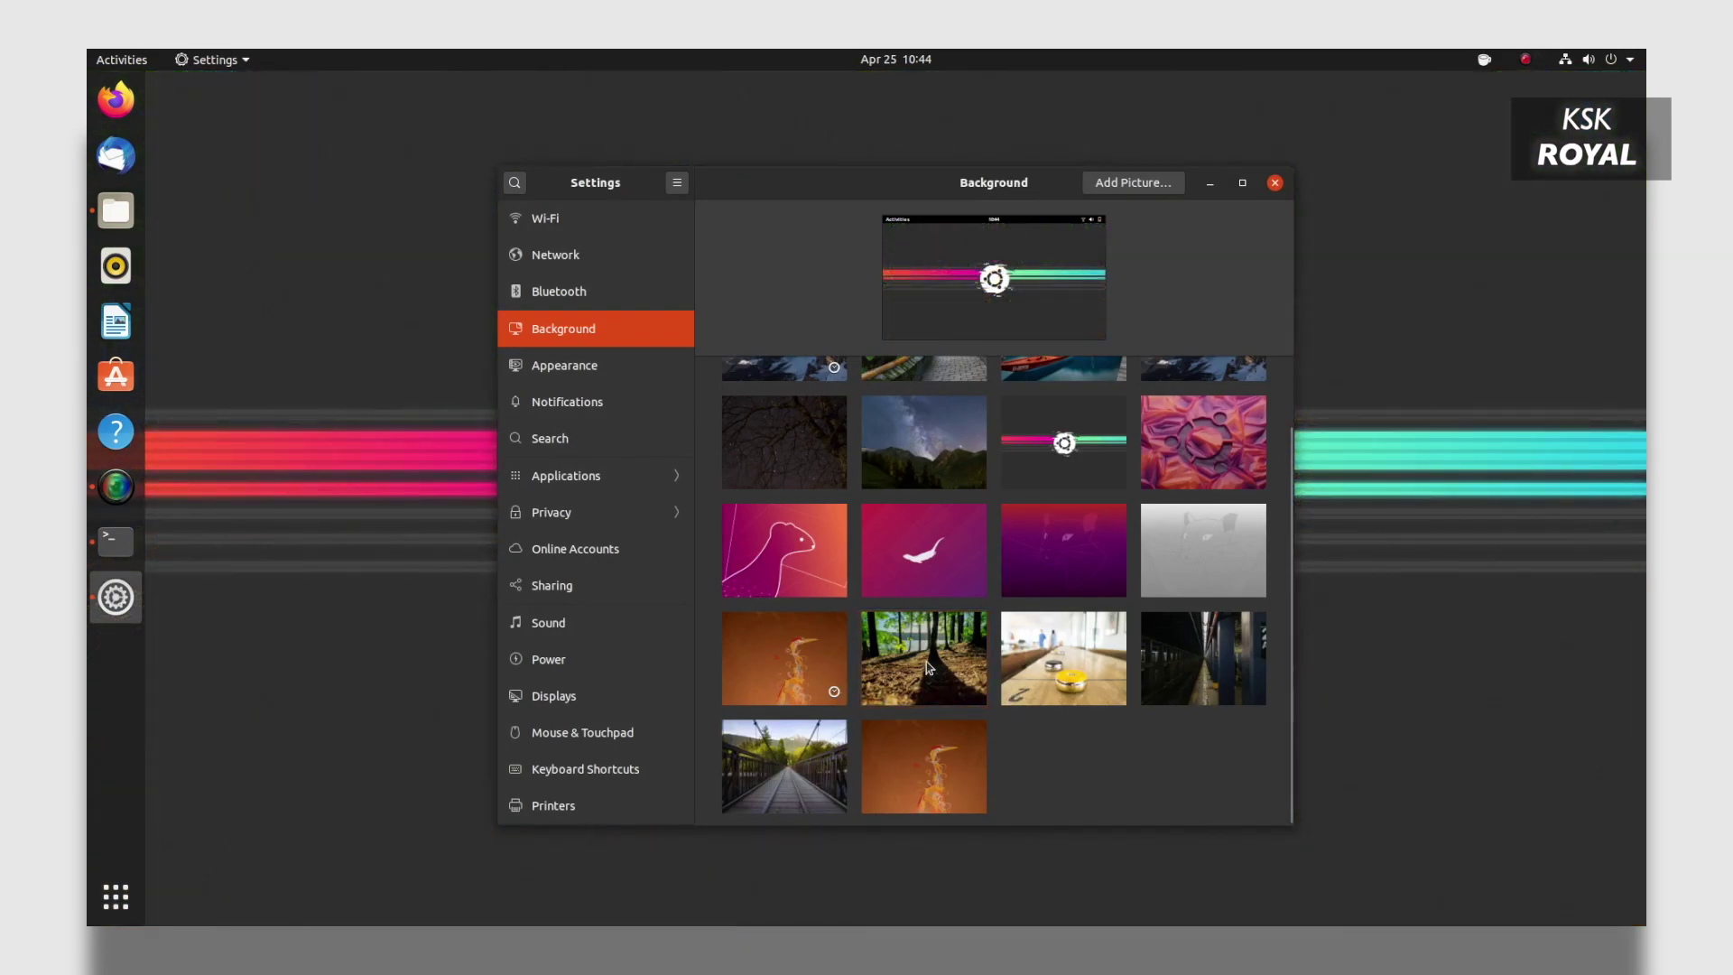
# Try the dark purple, line-art and bird wallpapers, then settle on the purple cat.
pyautogui.click(1060, 549)
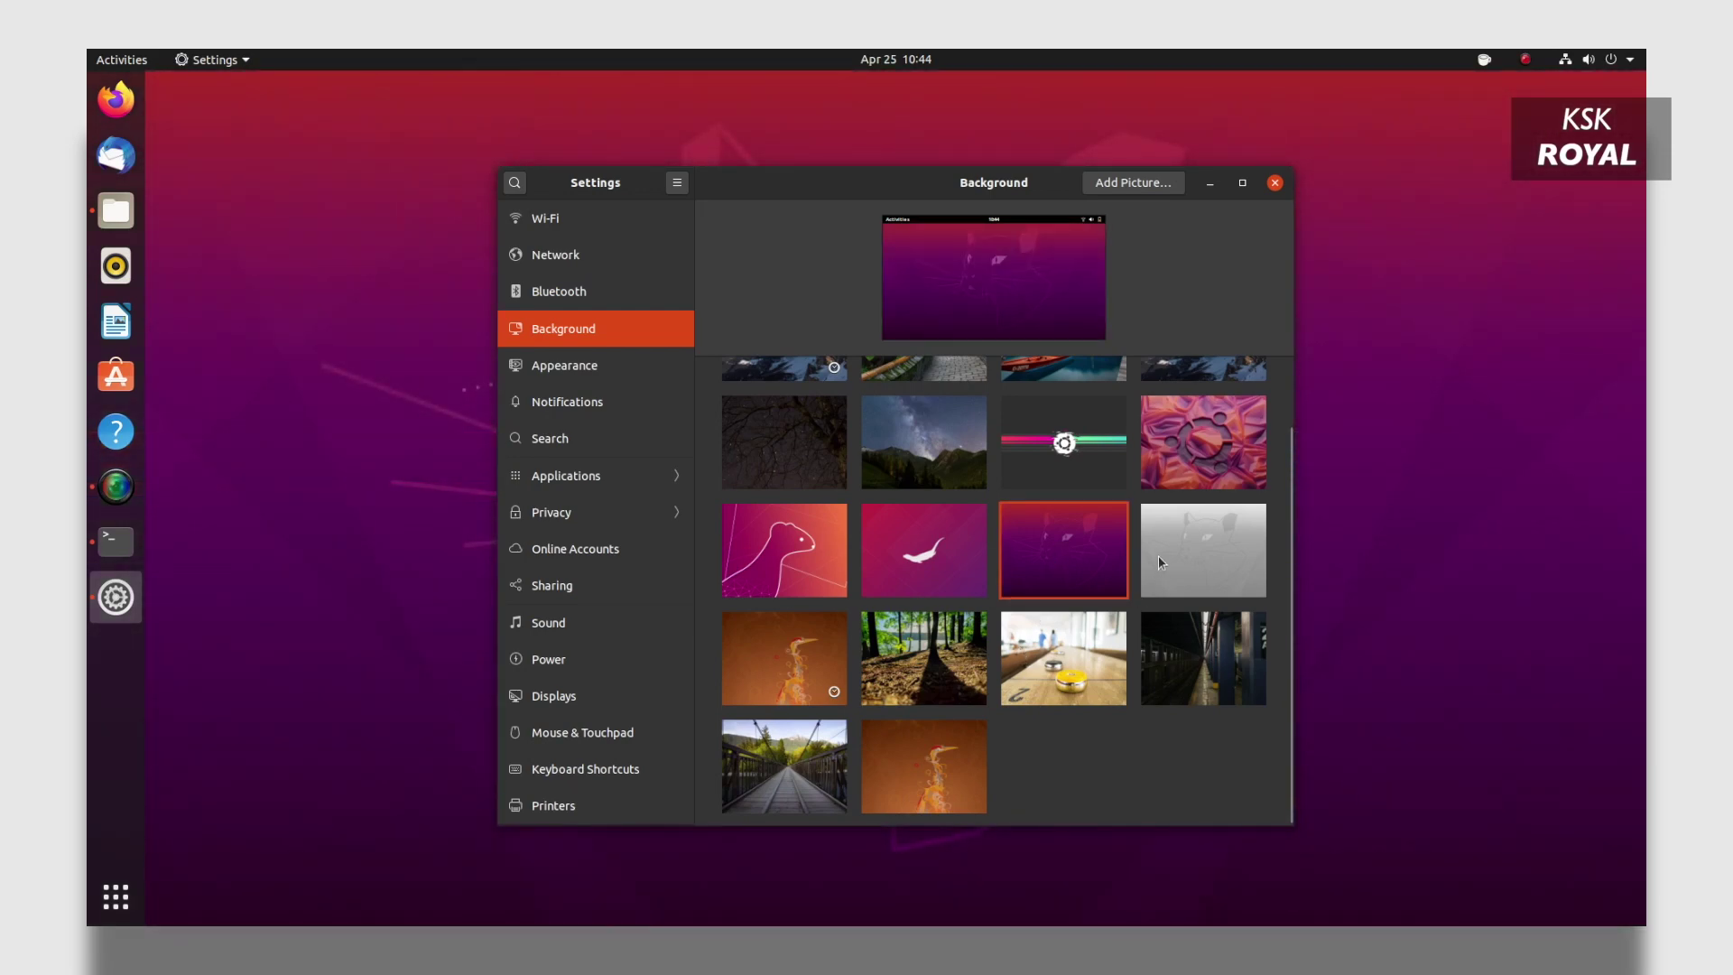
pyautogui.click(841, 549)
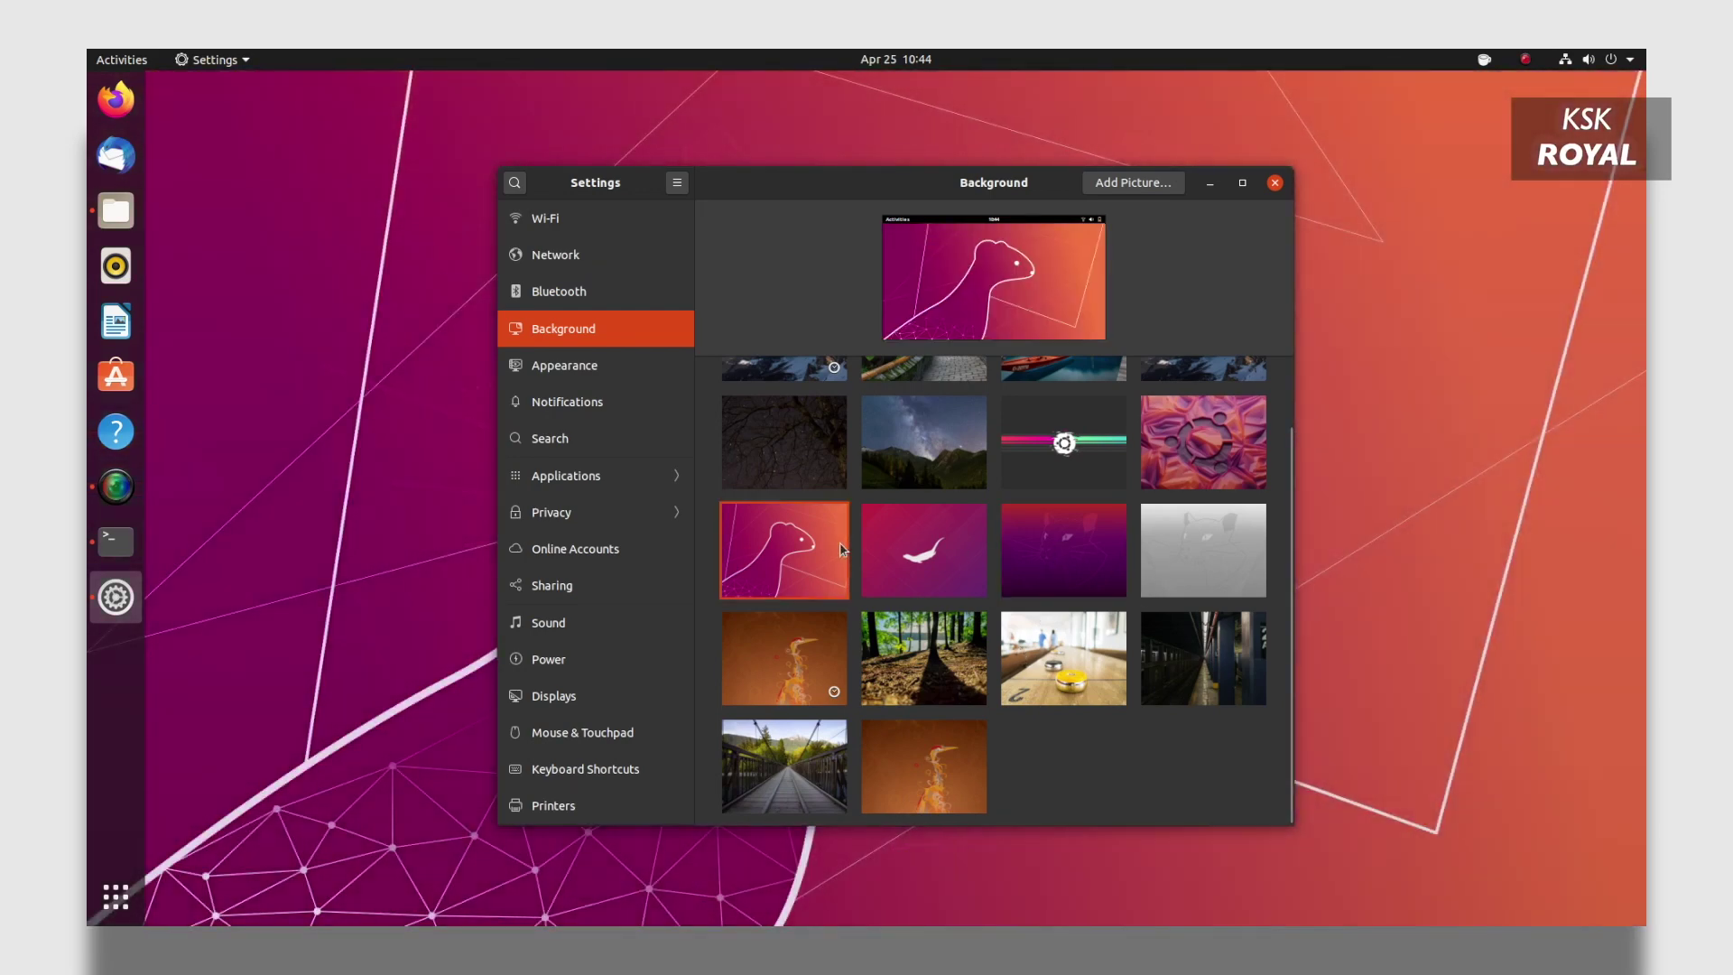
pyautogui.click(926, 555)
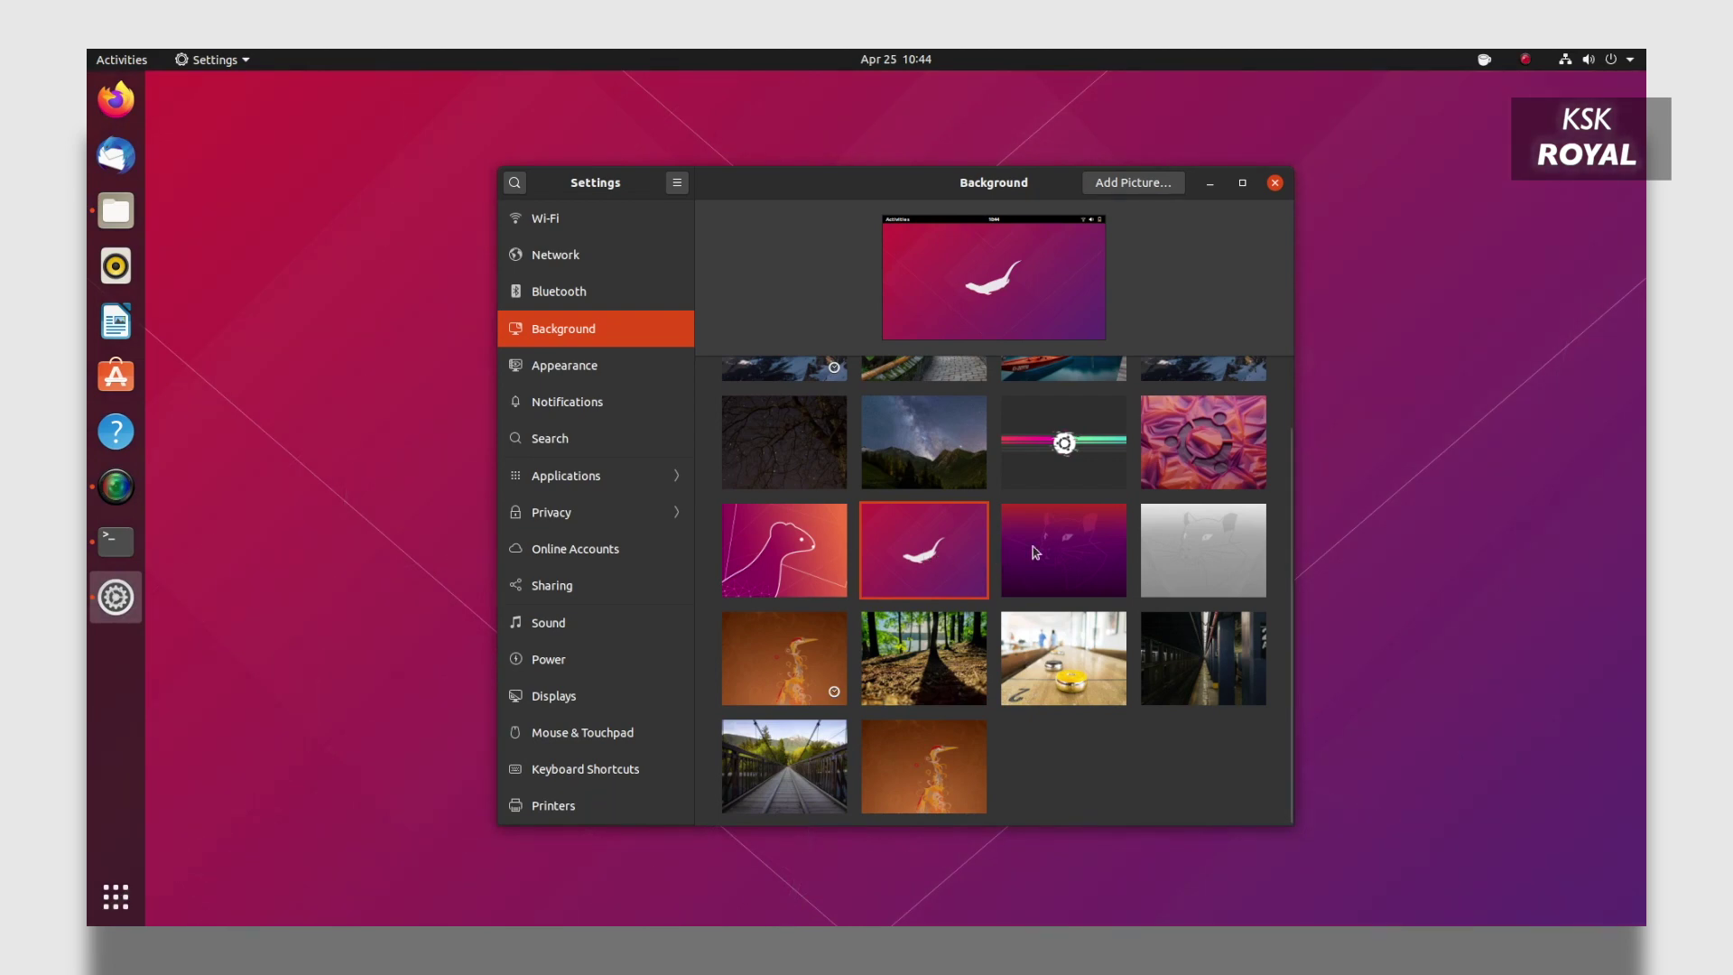
pyautogui.click(1049, 541)
pyautogui.press('super+d')
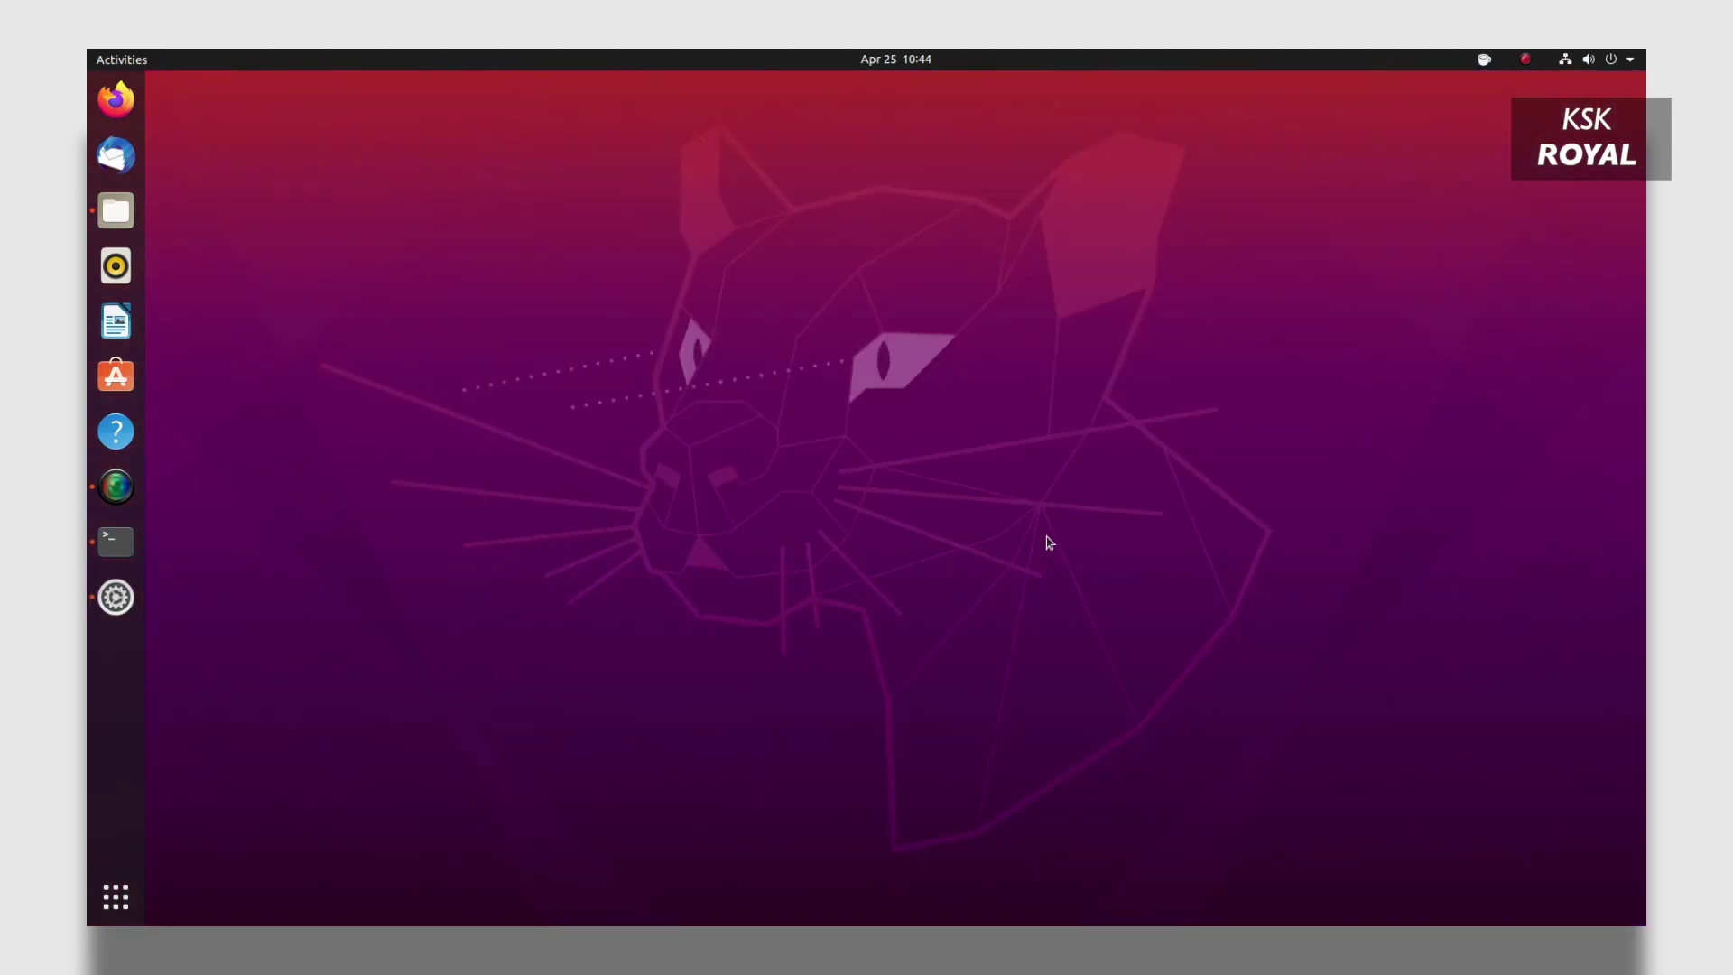
pyautogui.press('super+d')
# Apply the gradient stripes wallpaper, then select Erase disk and install Ubuntu in the installer.
pyautogui.click(1060, 444)
pyautogui.press('super+d')
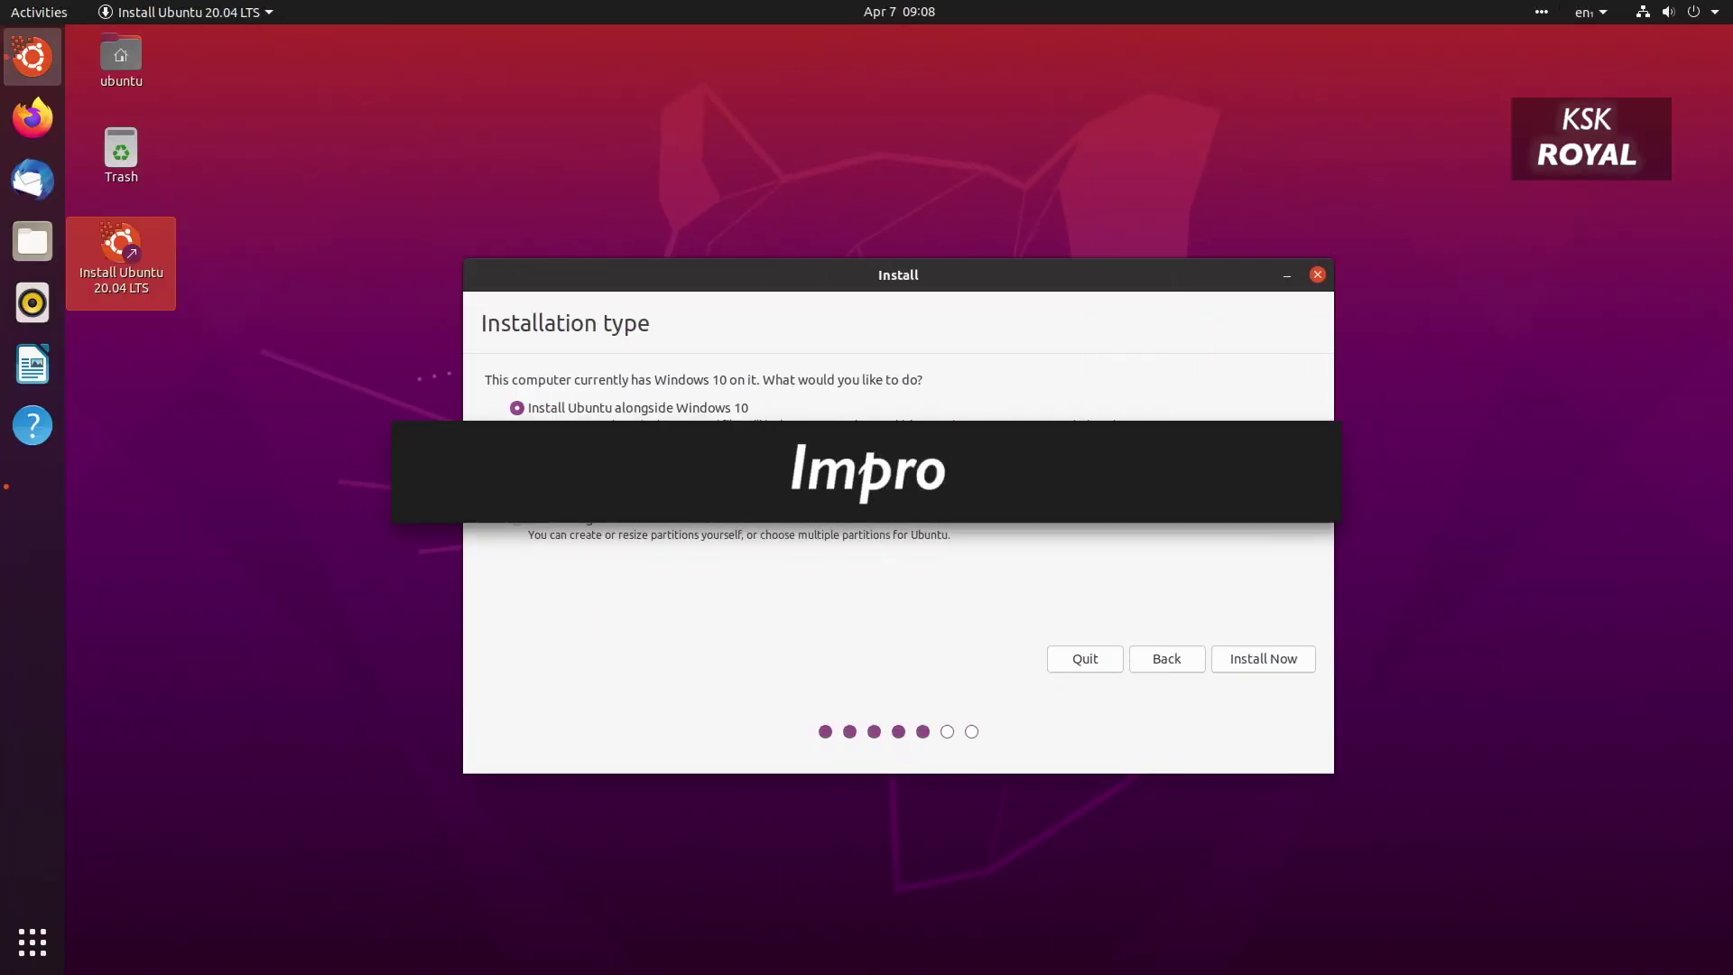
pyautogui.click(286, 424)
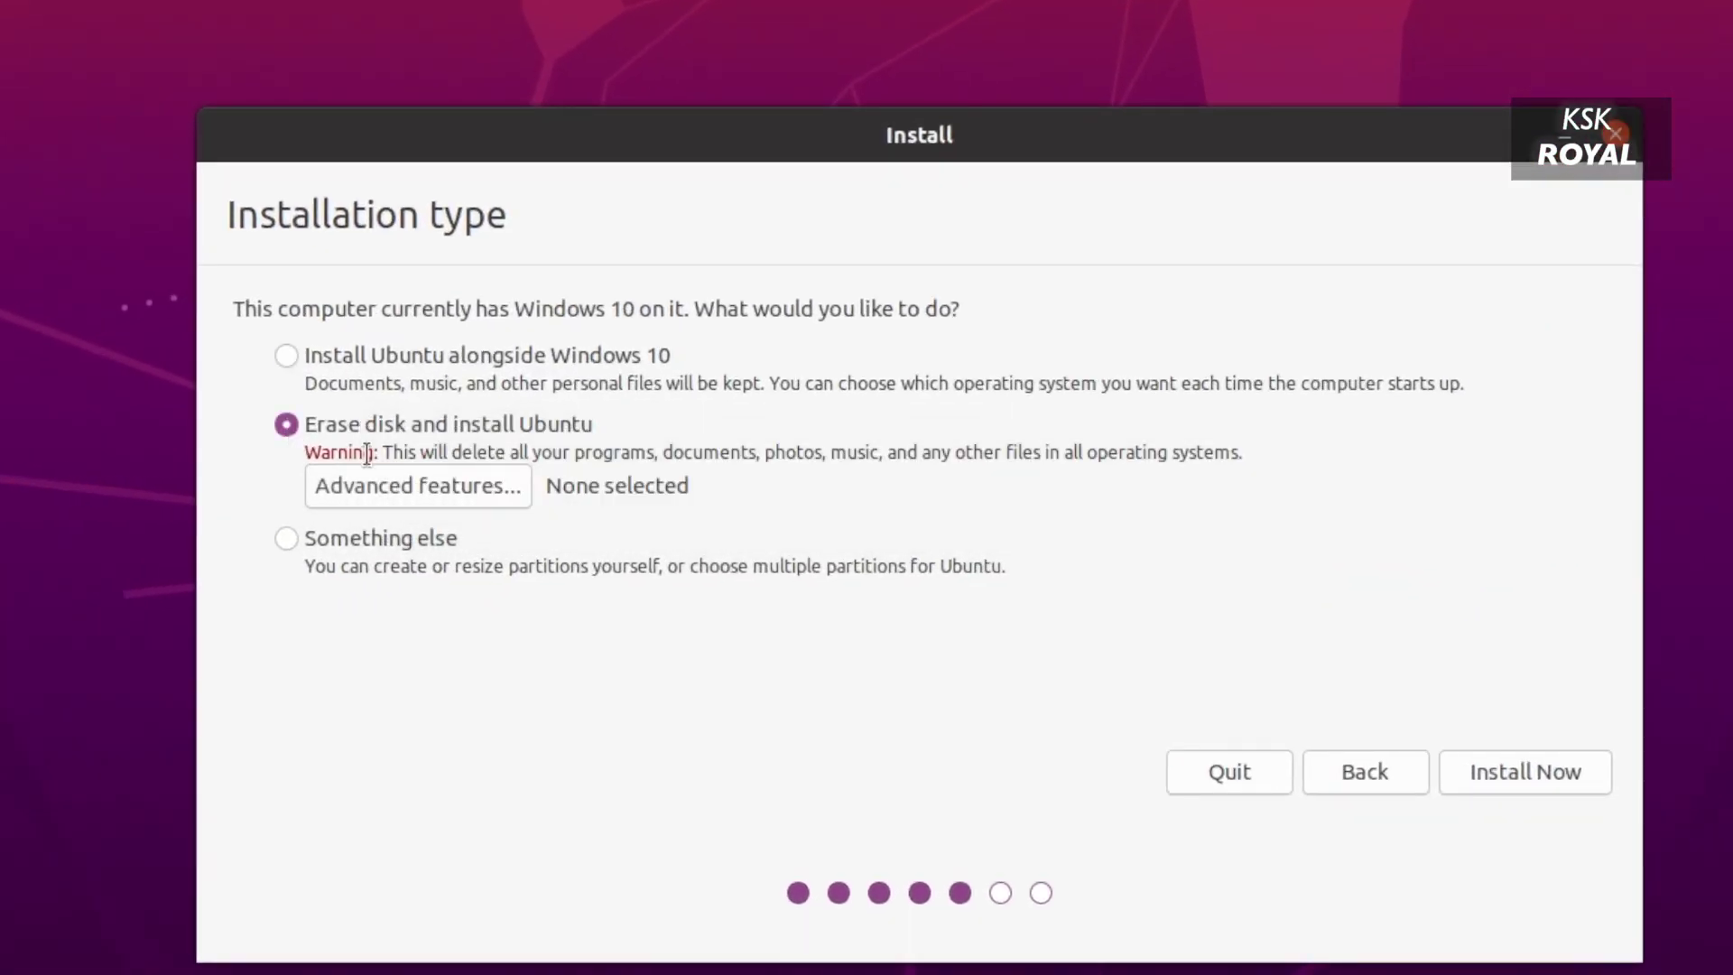
# Pick EXPERIMENTAL ZFS in Advanced features, cancel it, and choose Something else instead.
pyautogui.click(464, 498)
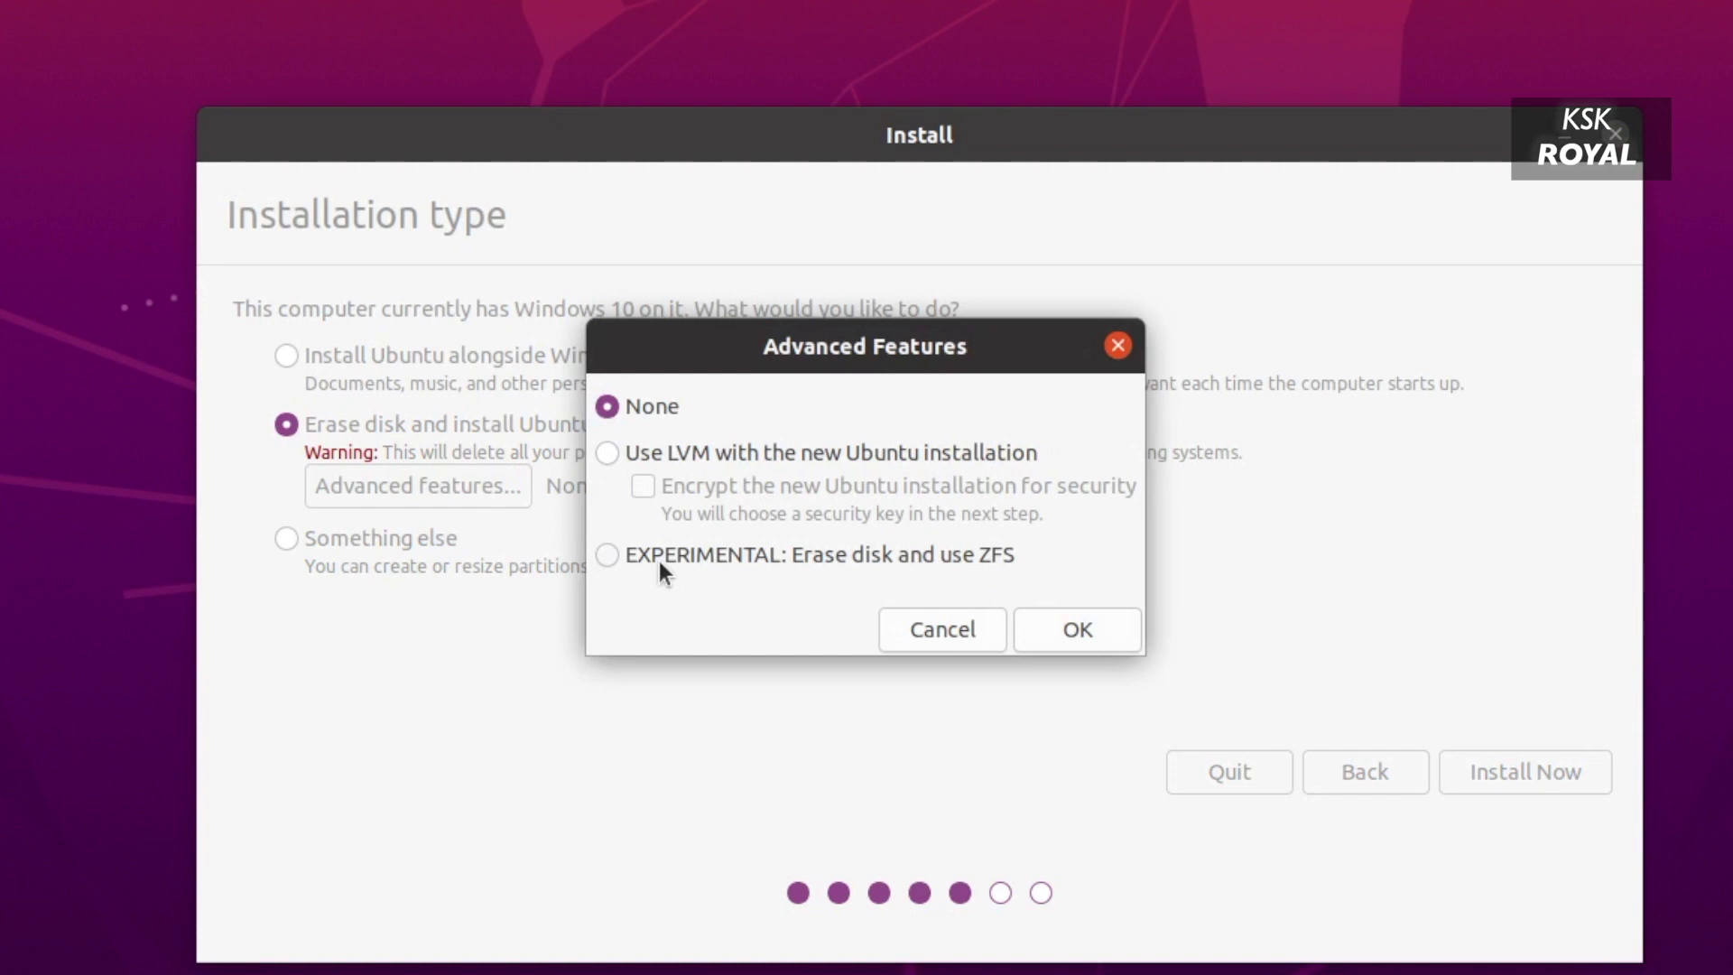
pyautogui.click(659, 561)
pyautogui.click(917, 634)
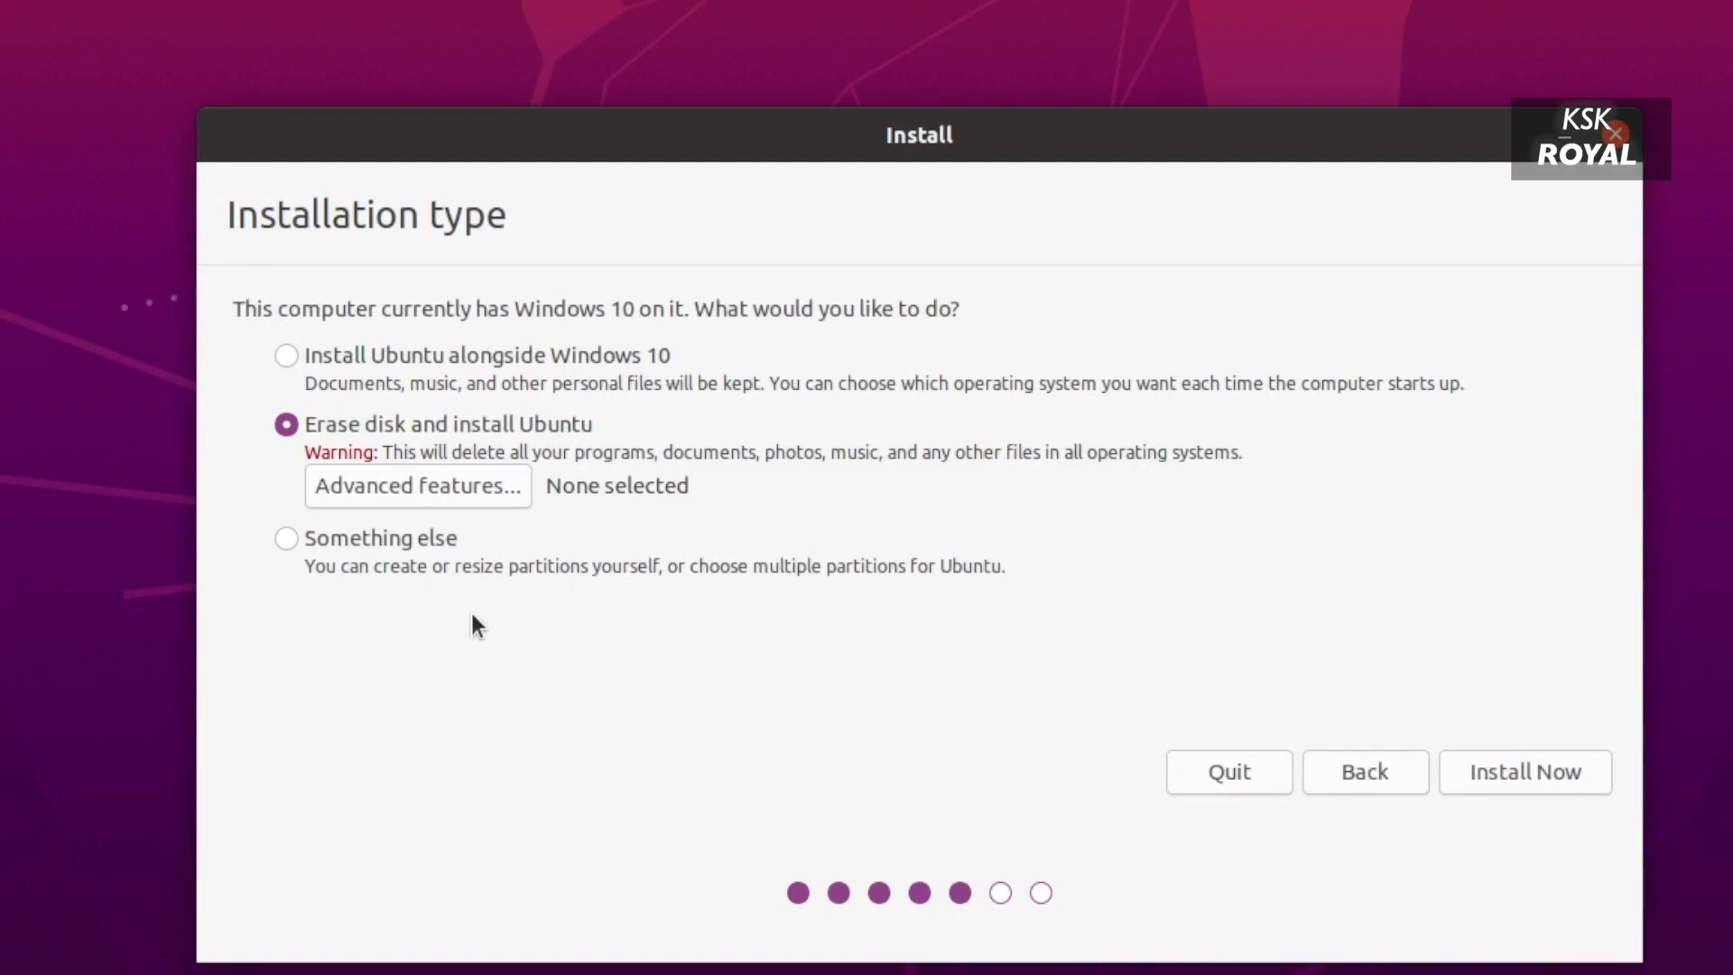
pyautogui.click(276, 539)
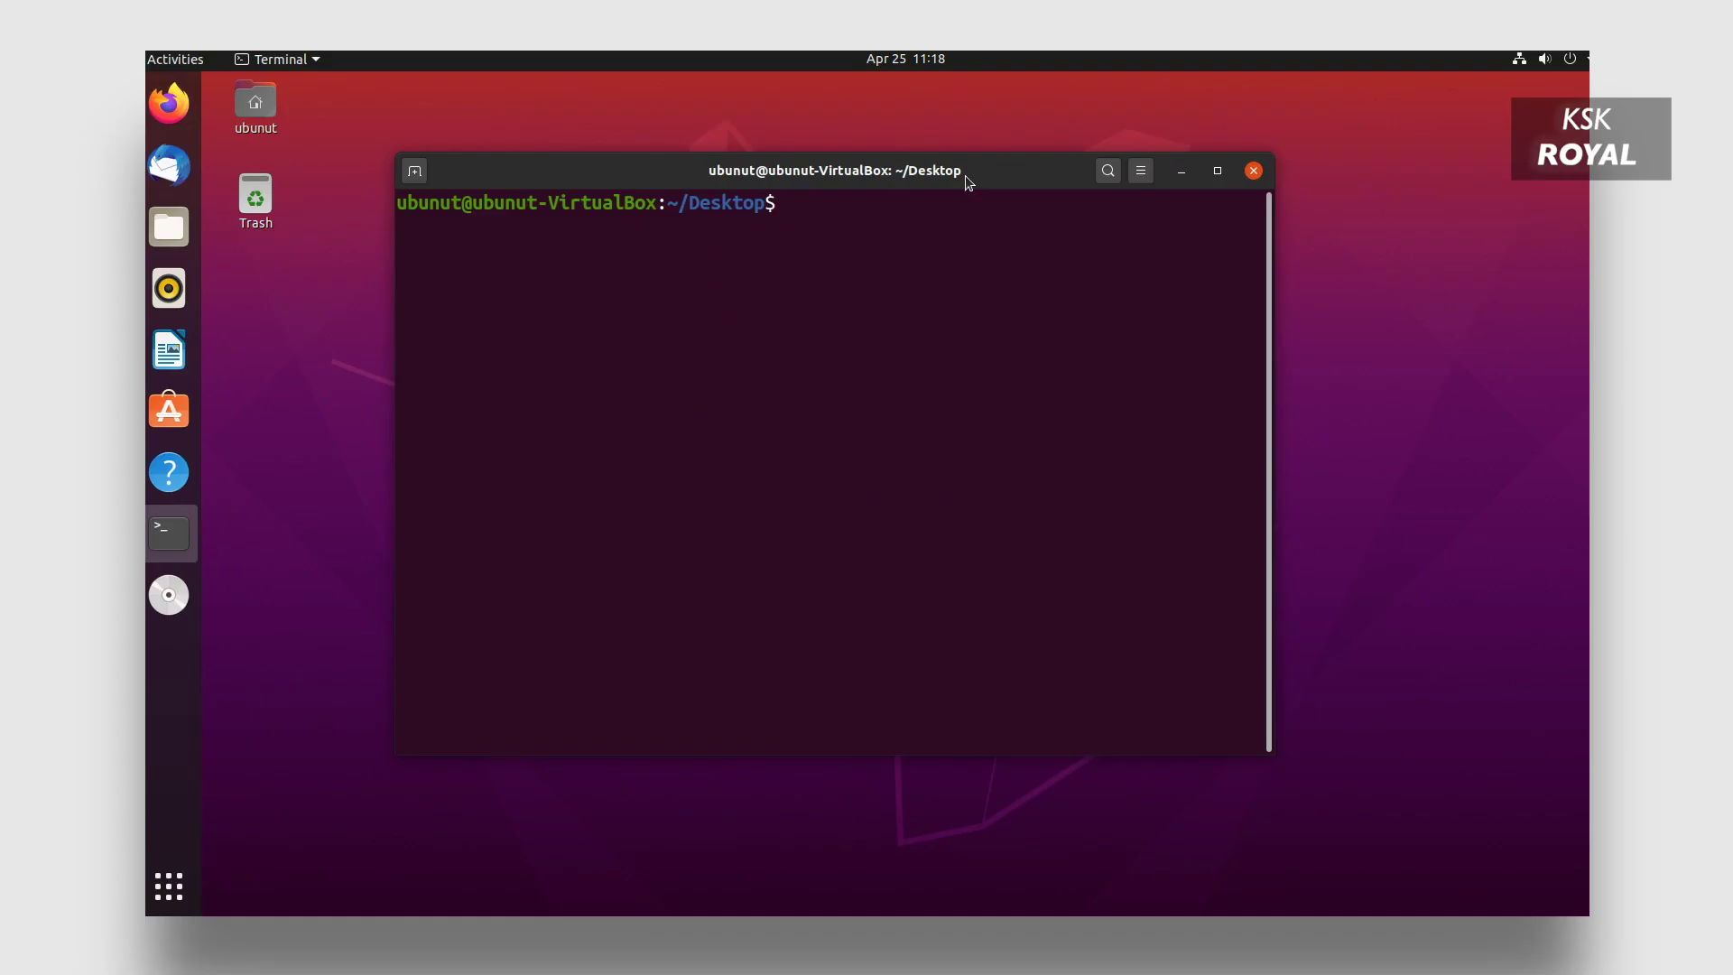
# List the ZFS snapshots with 'zfs list -t snapshot', widening the terminal to fit.
pyautogui.write('zfs list')
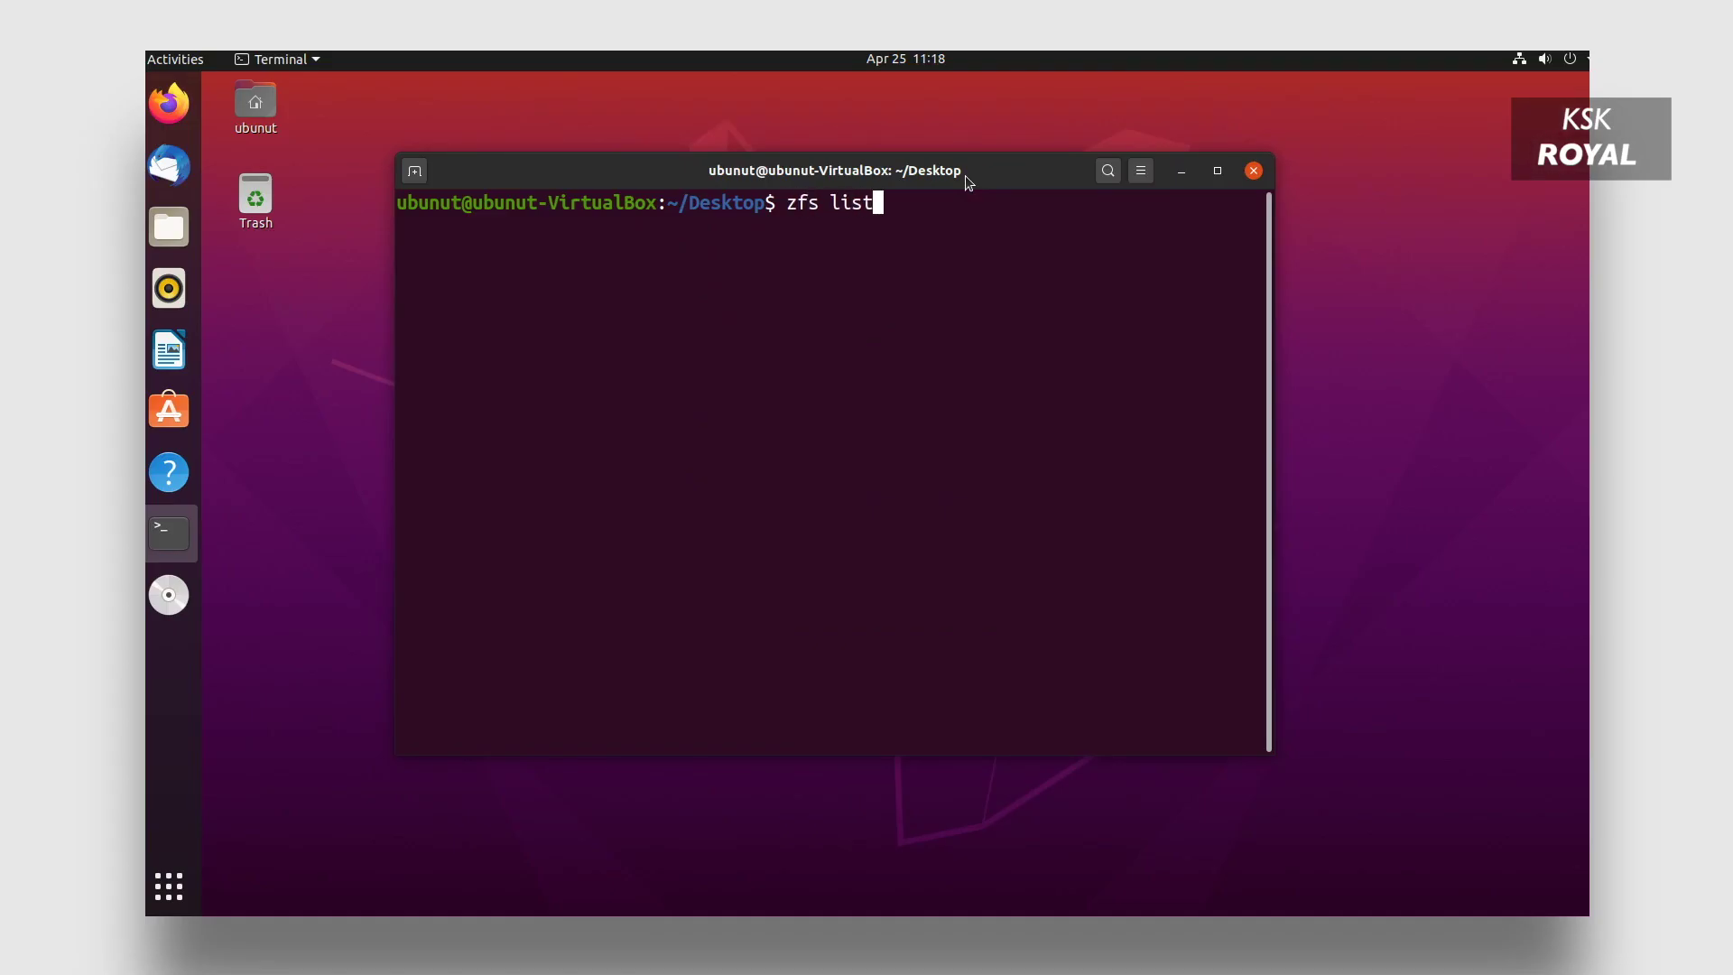
pyautogui.write(' -t snap')
pyautogui.press('Return')
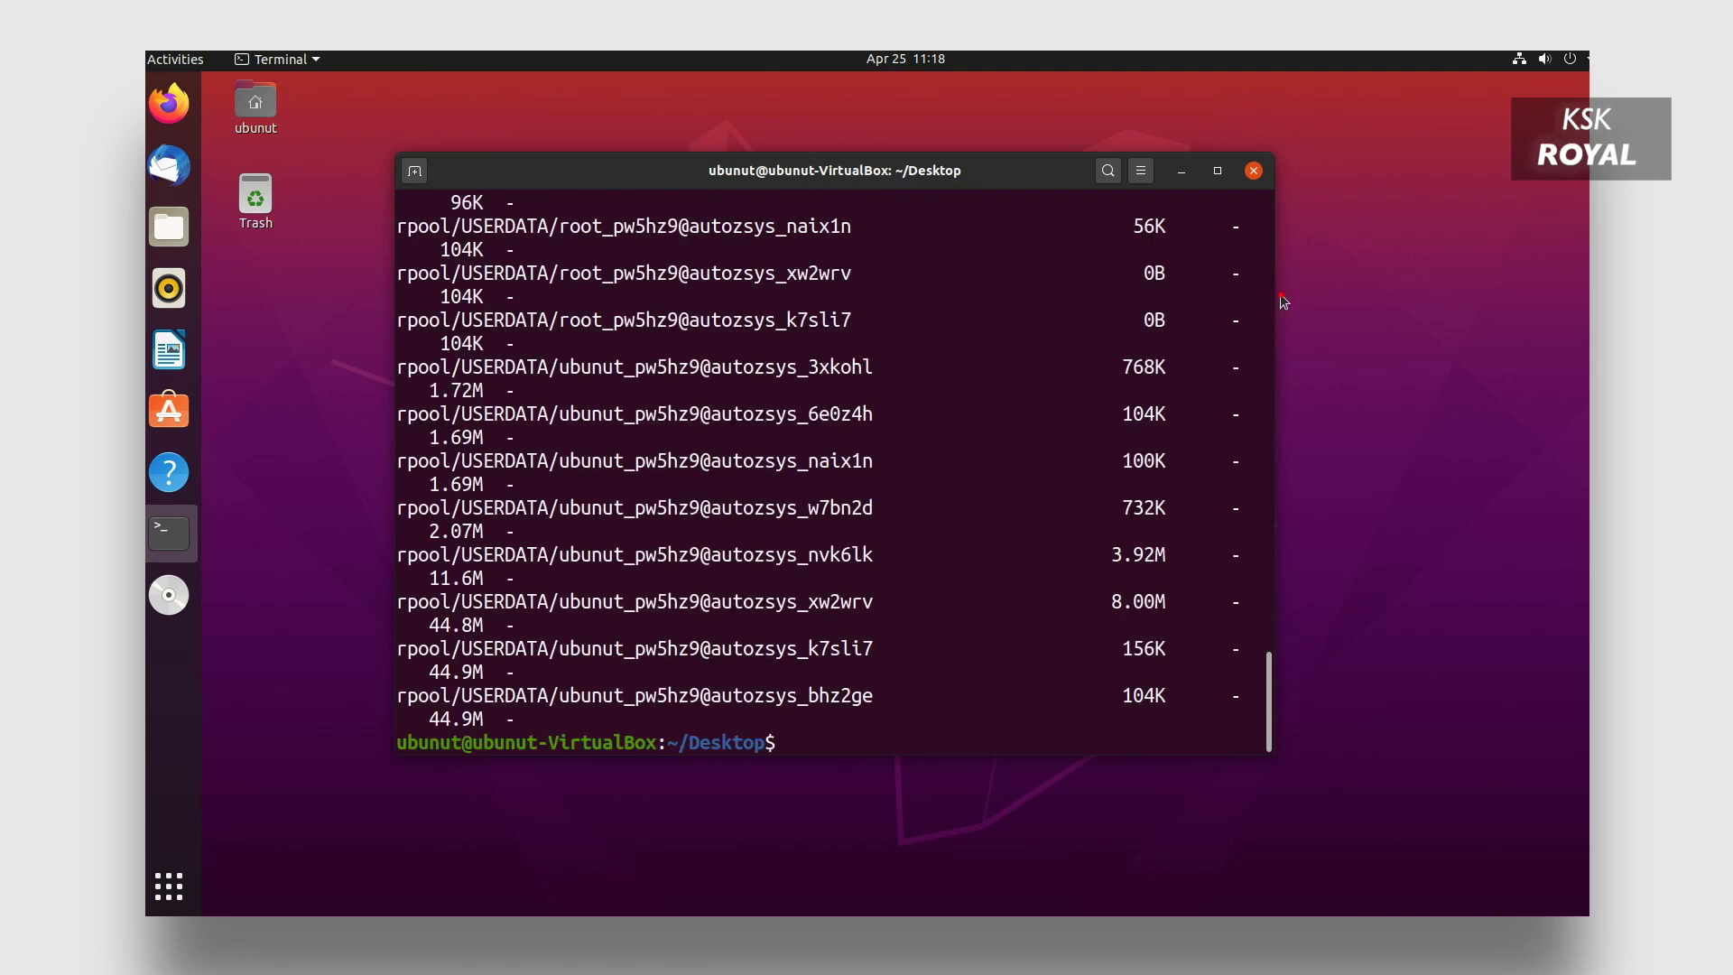
pyautogui.moveTo(1283, 302); pyautogui.dragTo(1467, 302)
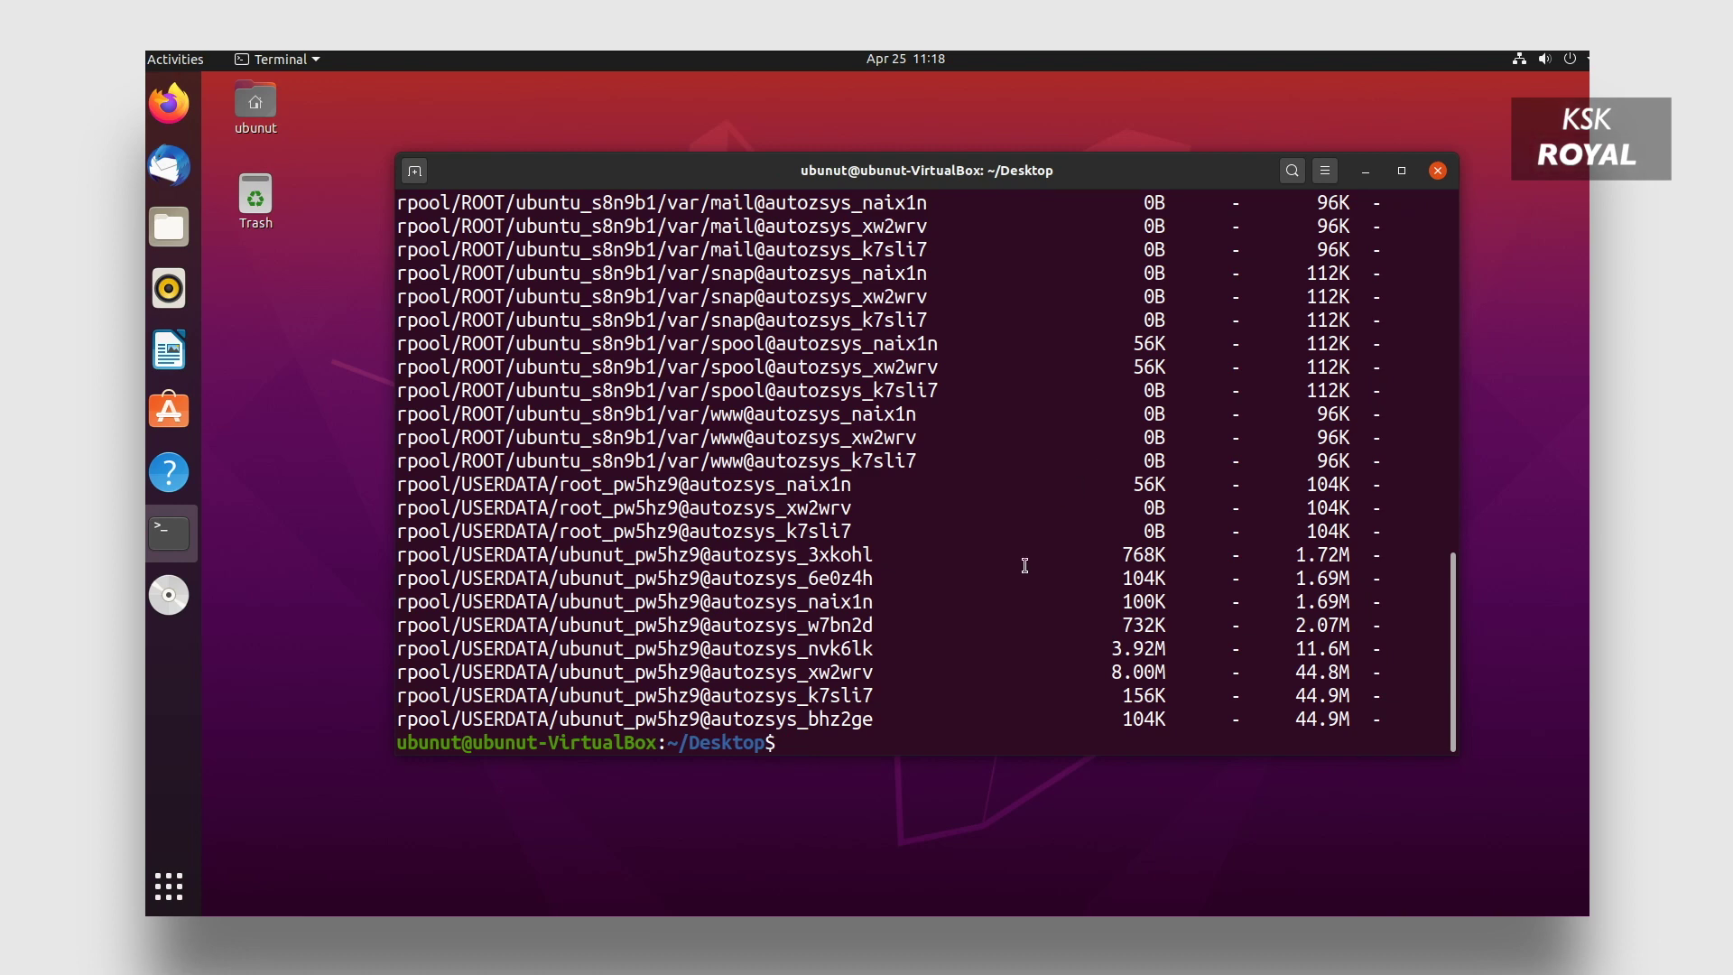
# Scroll the snapshot list down to the last USERDATA entries, then begin typing 'sudo apt install'.
pyautogui.scroll(9, 1024, 565)
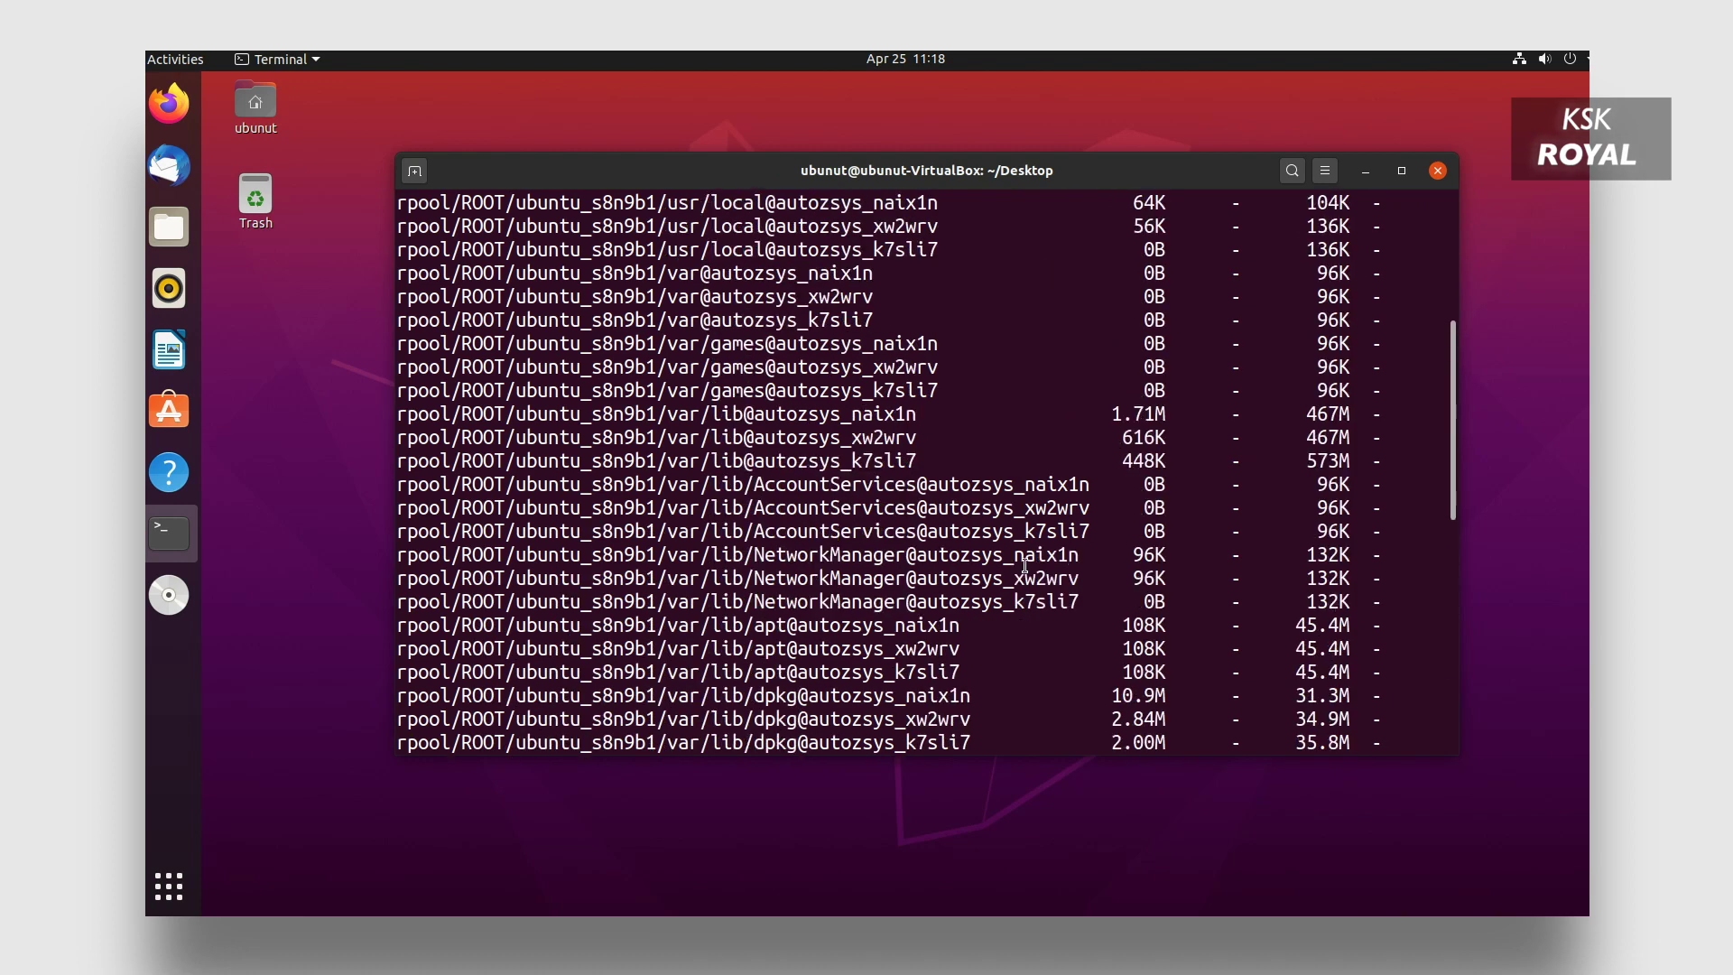
pyautogui.scroll(5, 1024, 566)
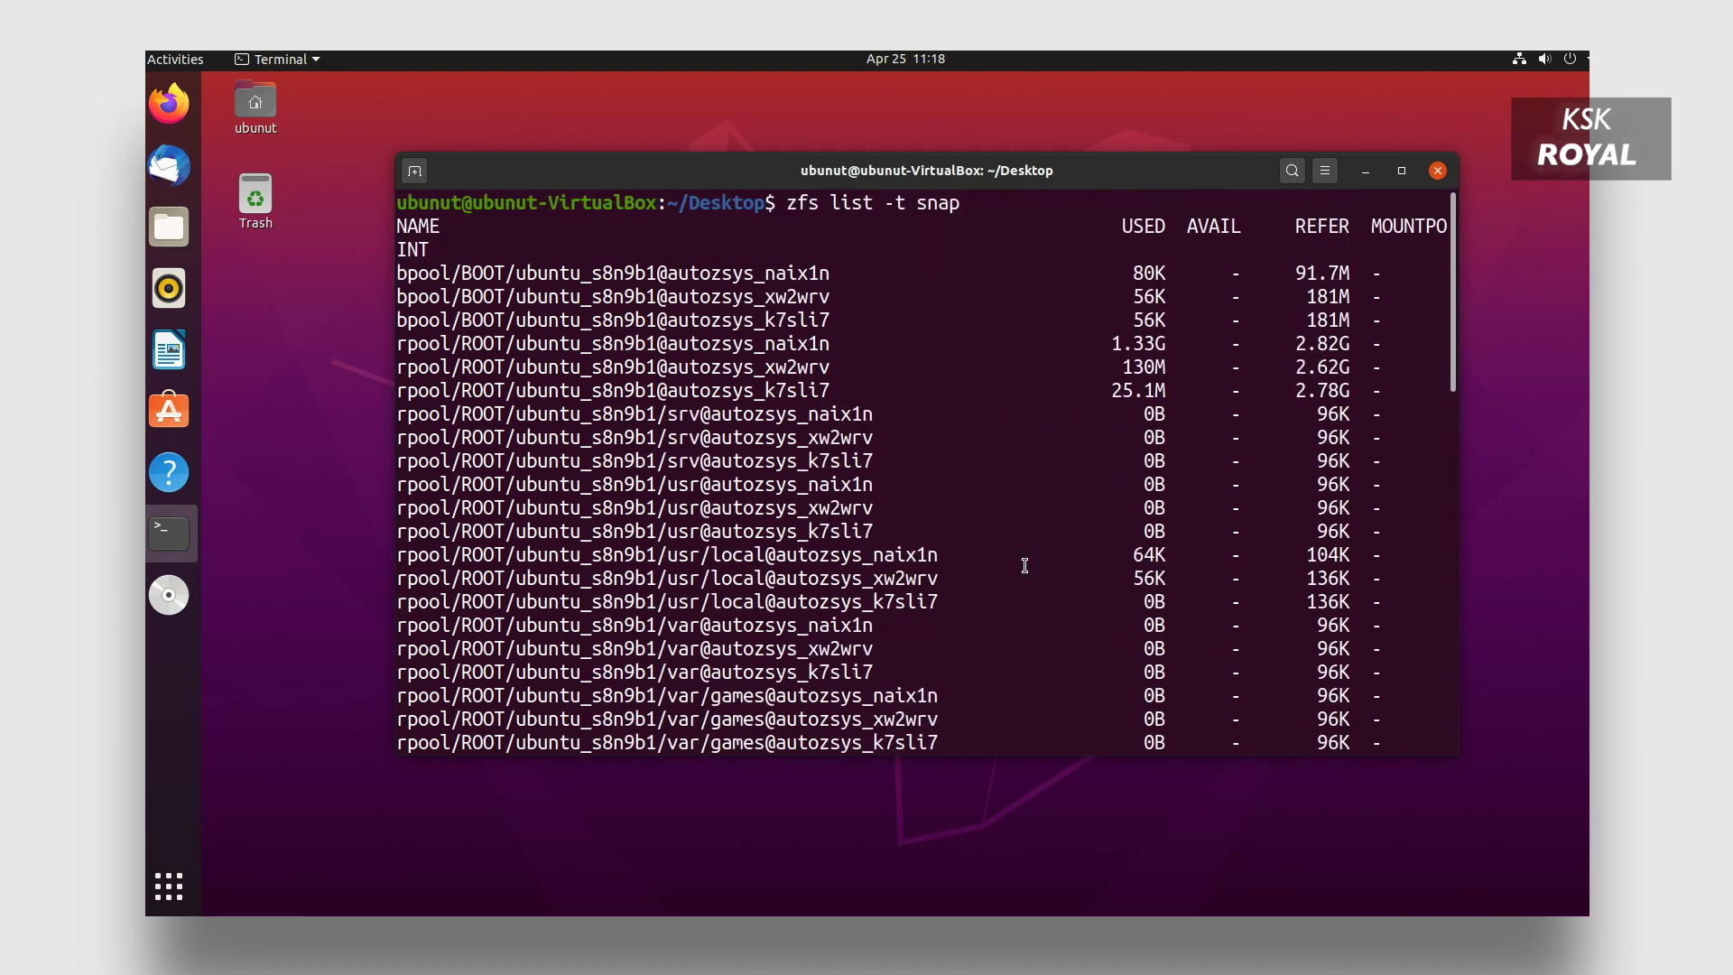
pyautogui.scroll(-12, 1025, 565)
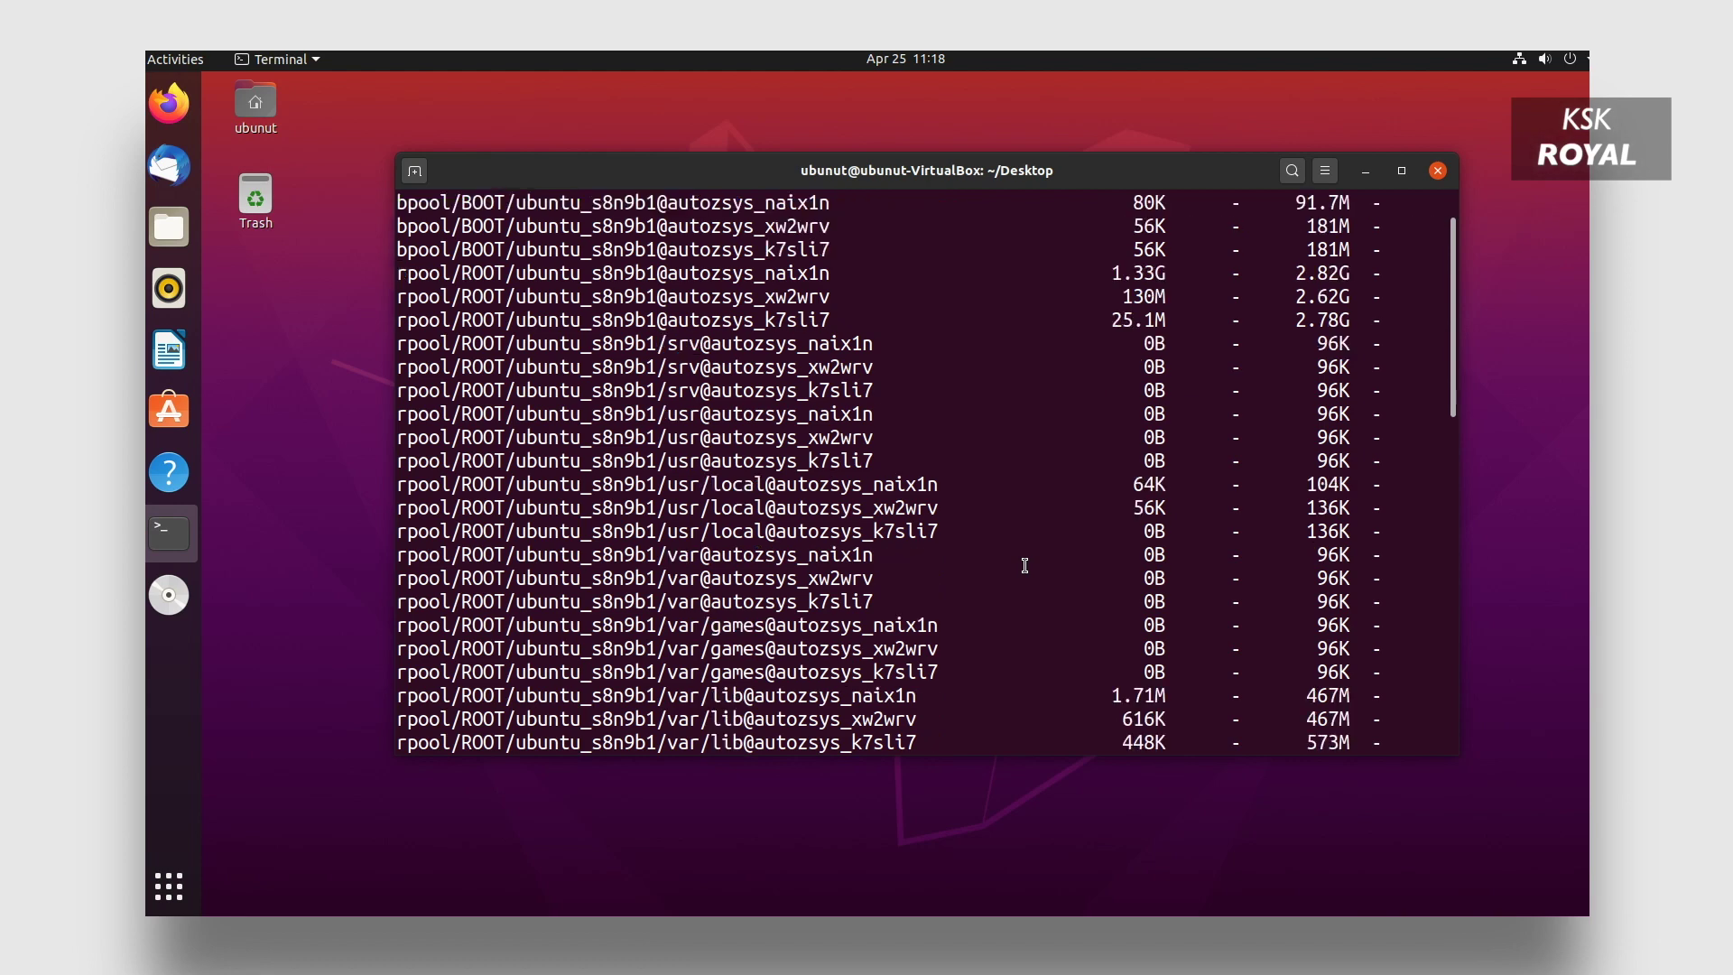
pyautogui.scroll(-2, 1024, 565)
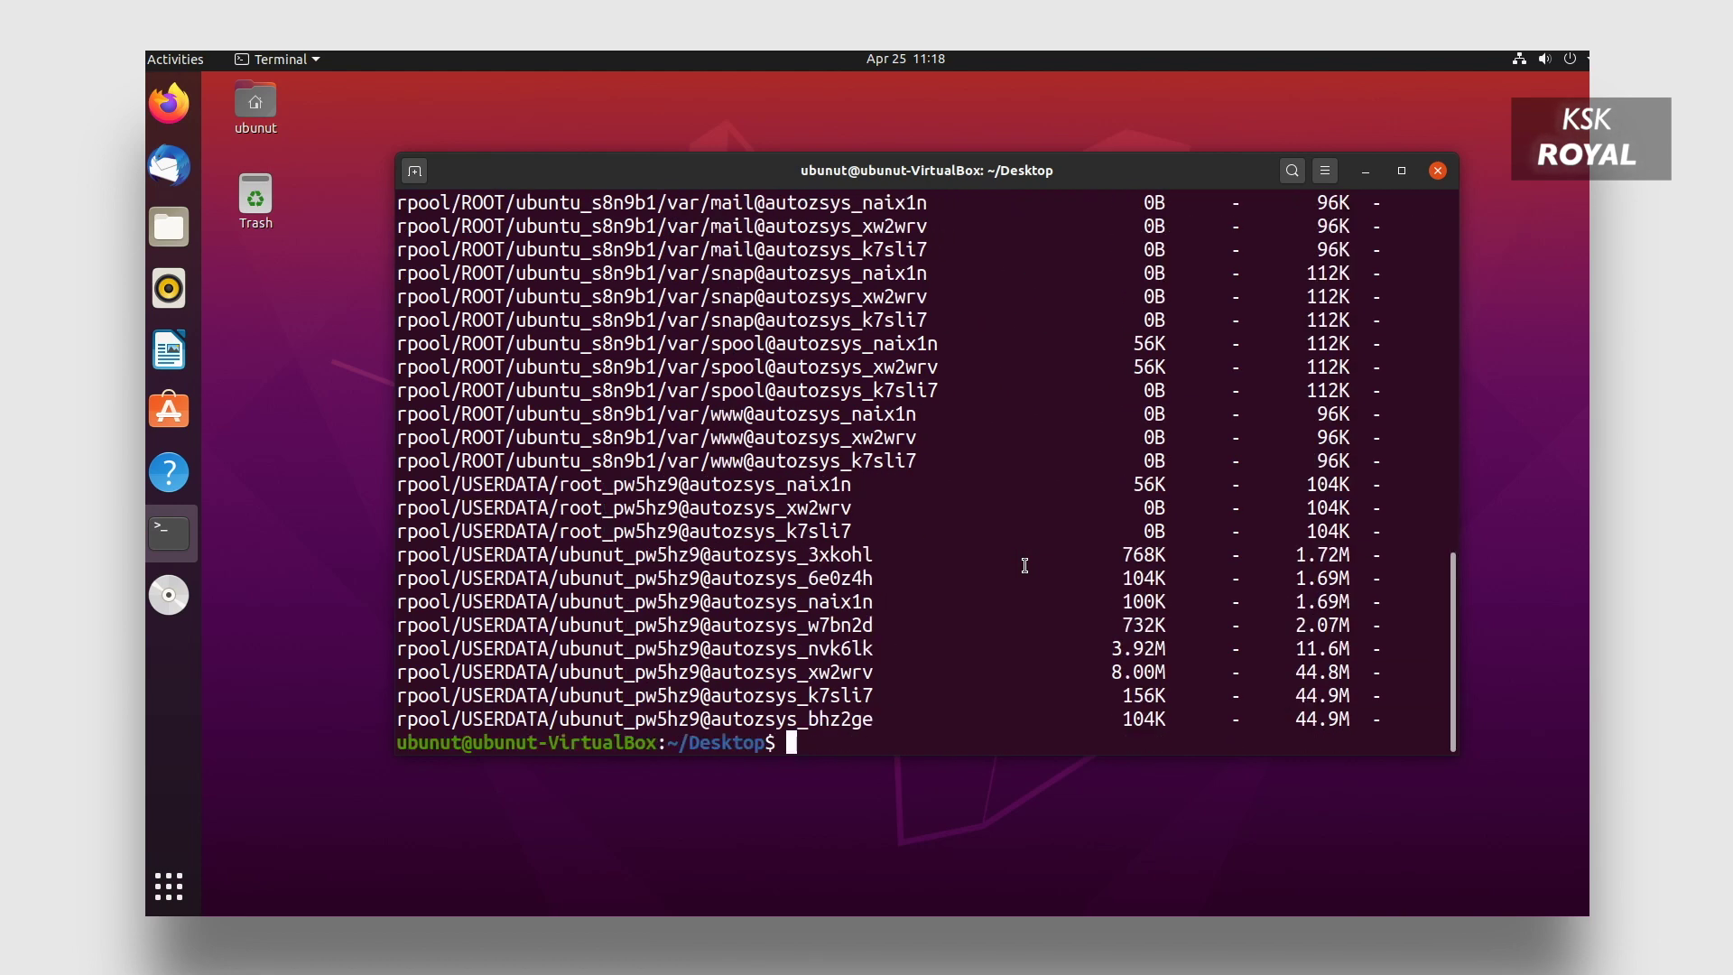
pyautogui.write('sudo apt oinst')
pyautogui.press('BackSpace')
pyautogui.press('BackSpace')
pyautogui.press('BackSpace')
pyautogui.press('BackSpace')
# Run python to show Python 2.7.18rc1, highlight its version, then exit().
pyautogui.write('n')
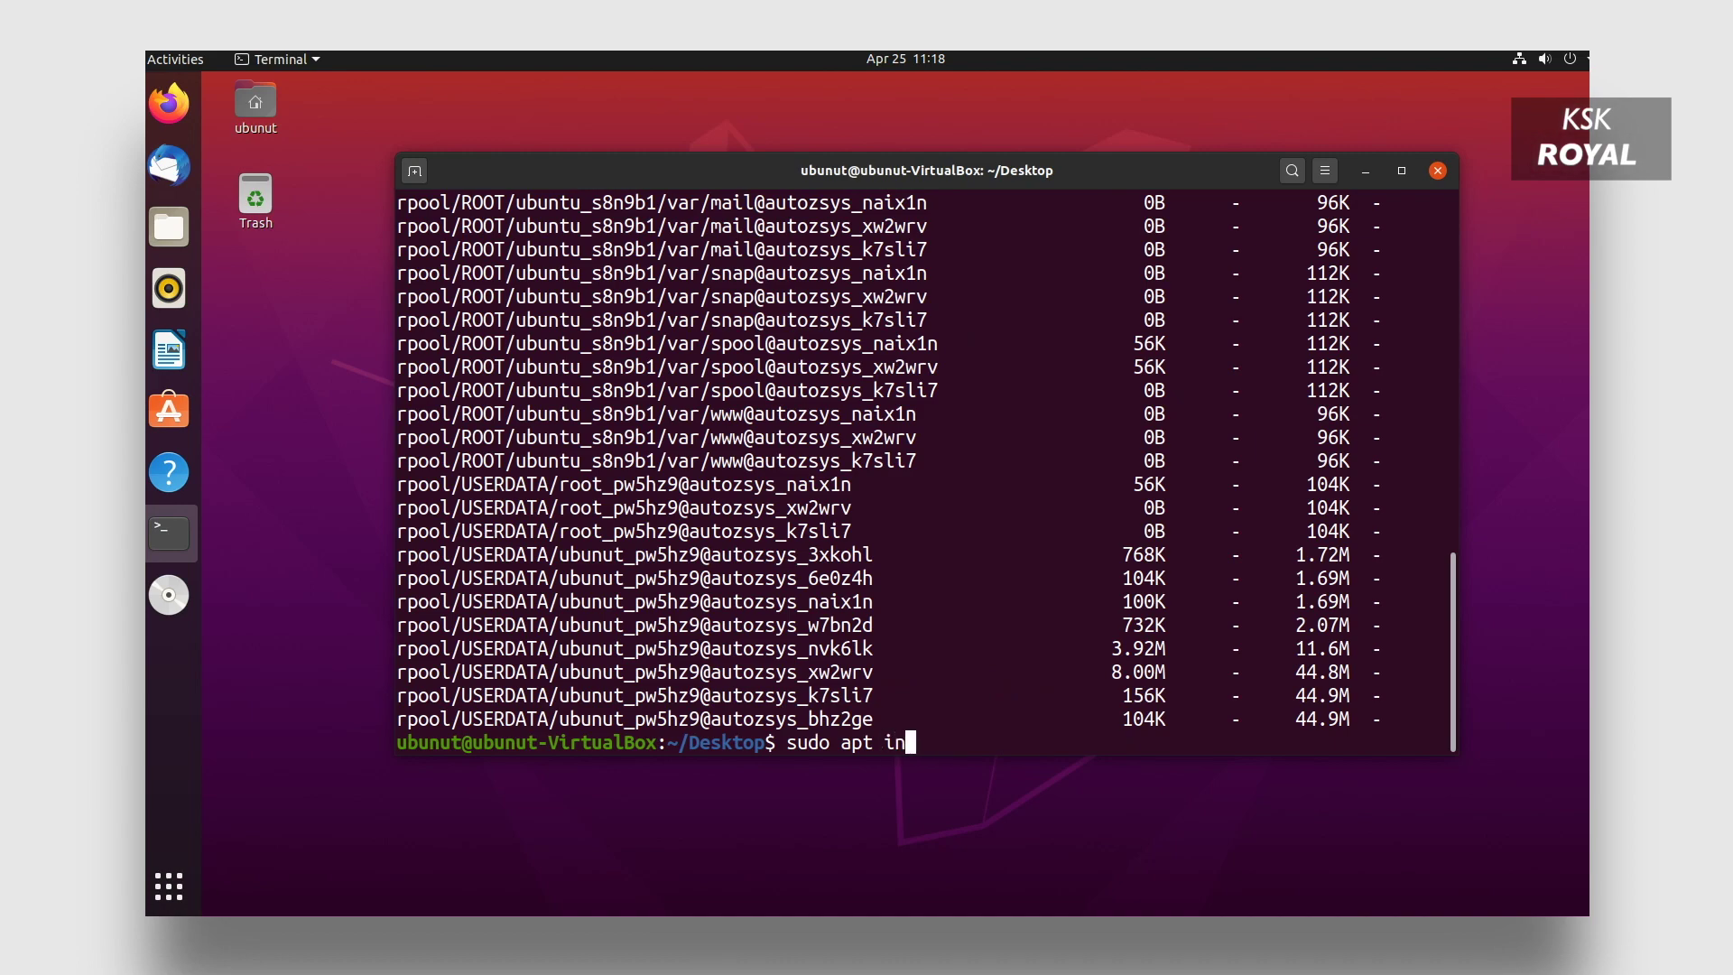
pyautogui.write('stall')
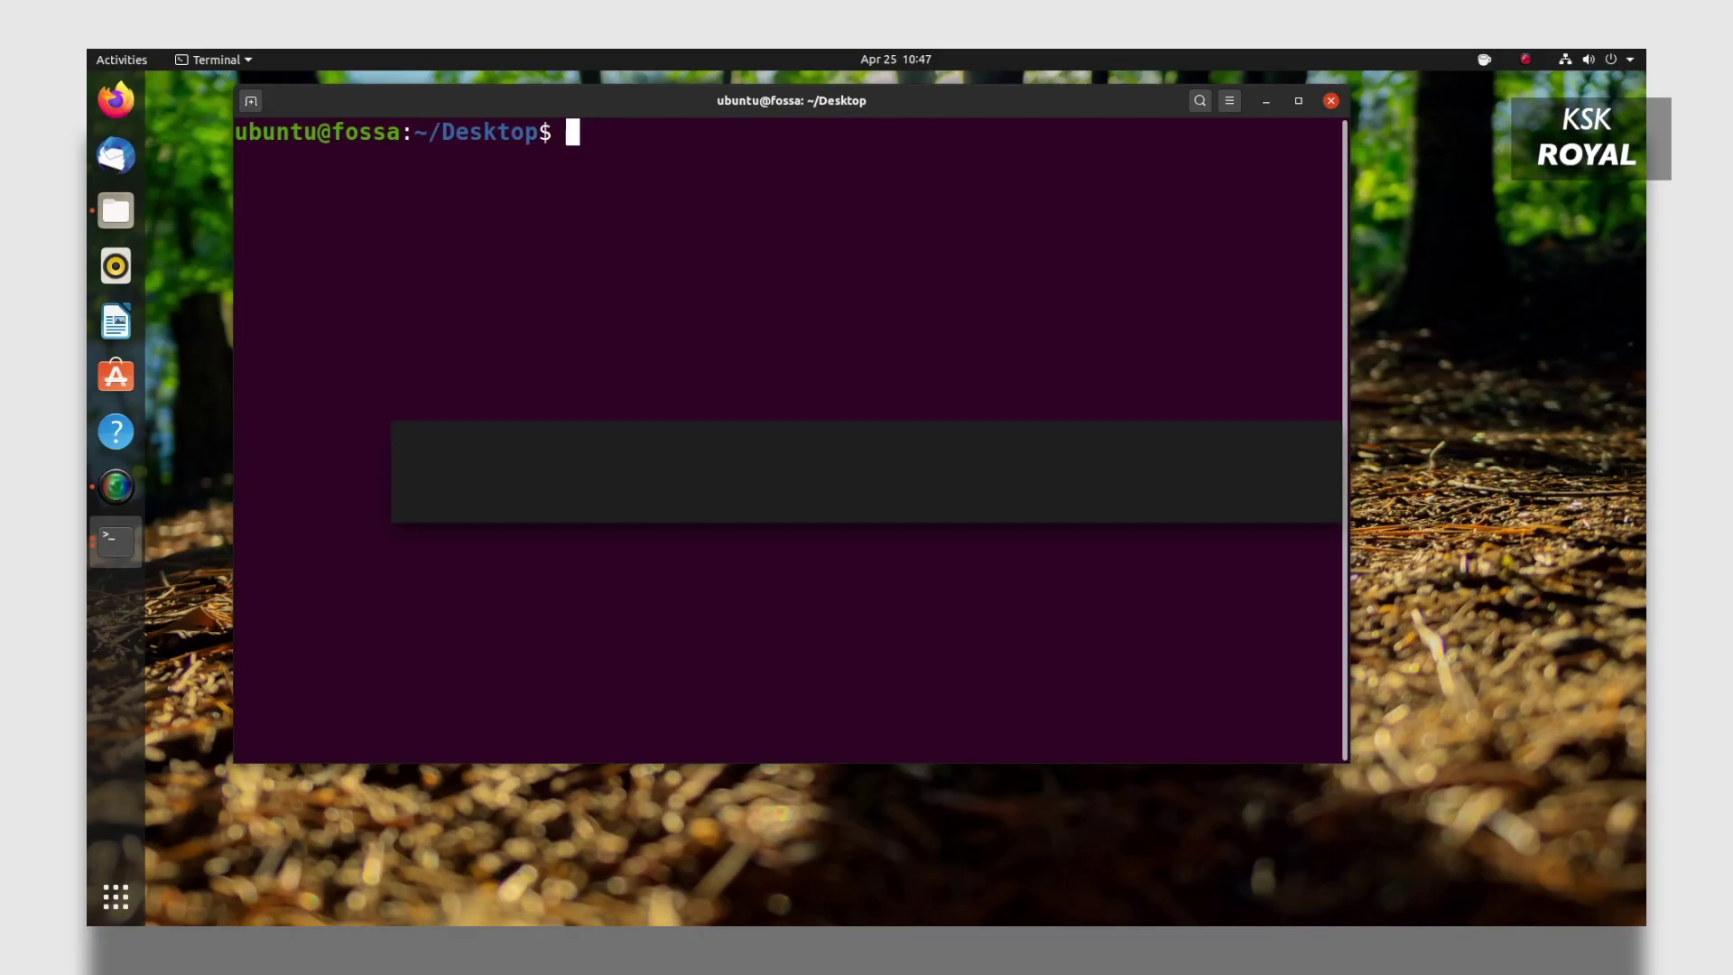
pyautogui.write('p')
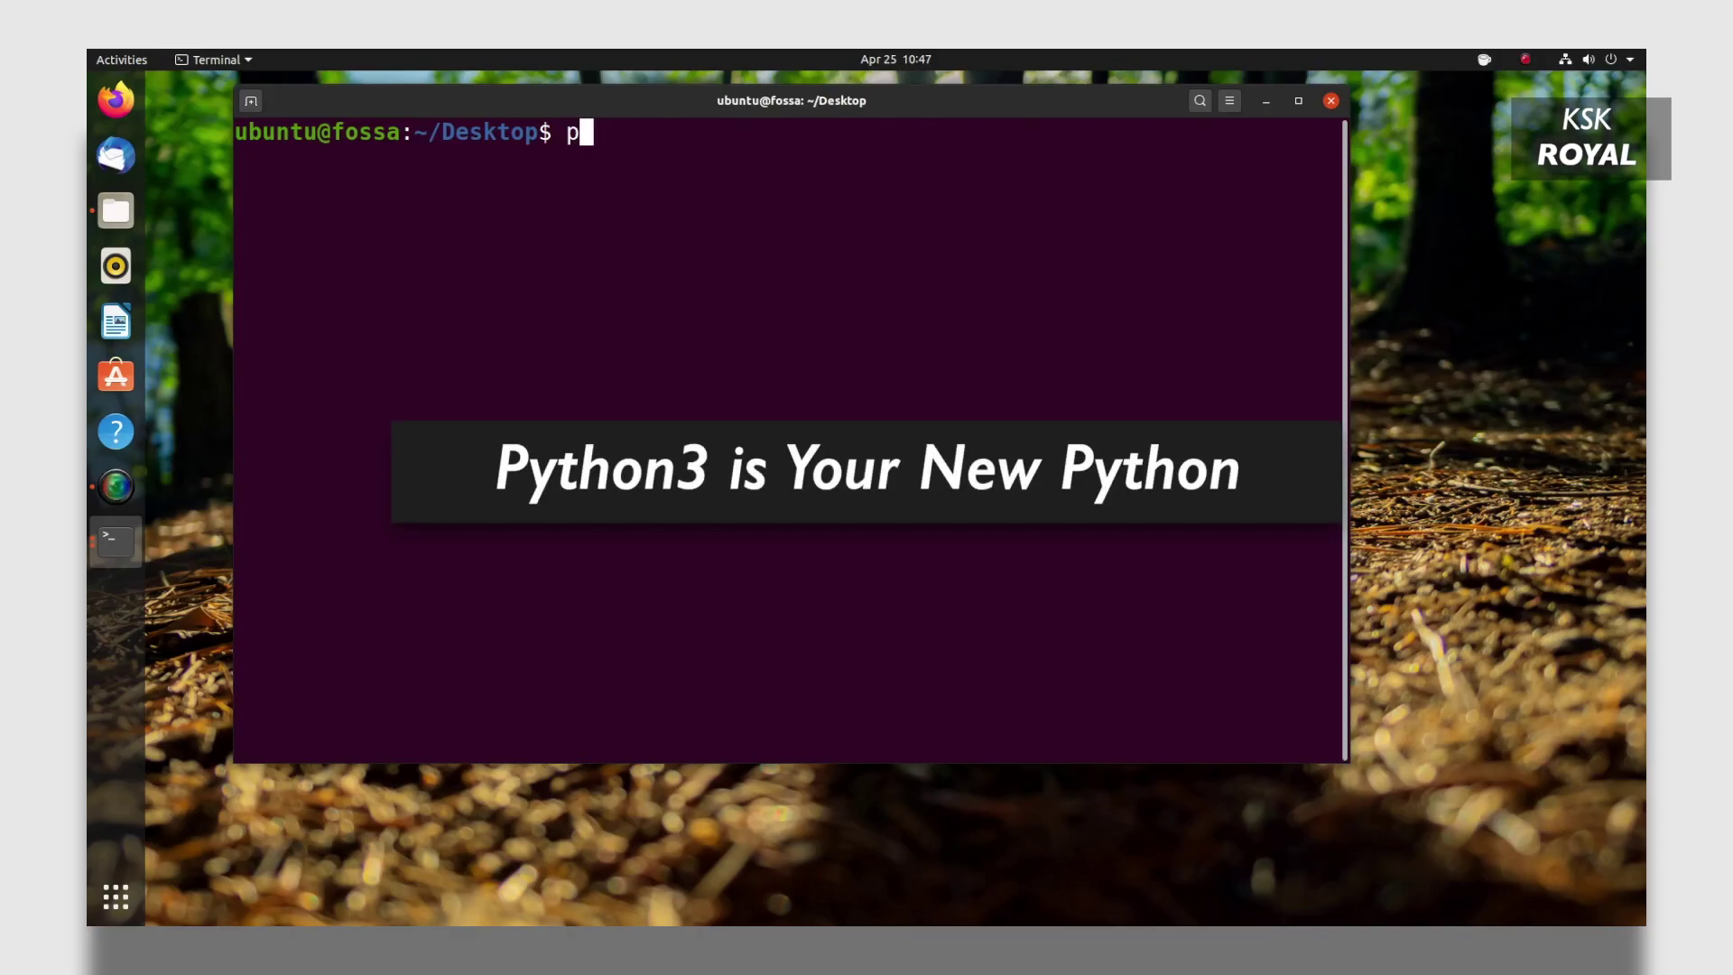
pyautogui.write('ython')
pyautogui.press('Return')
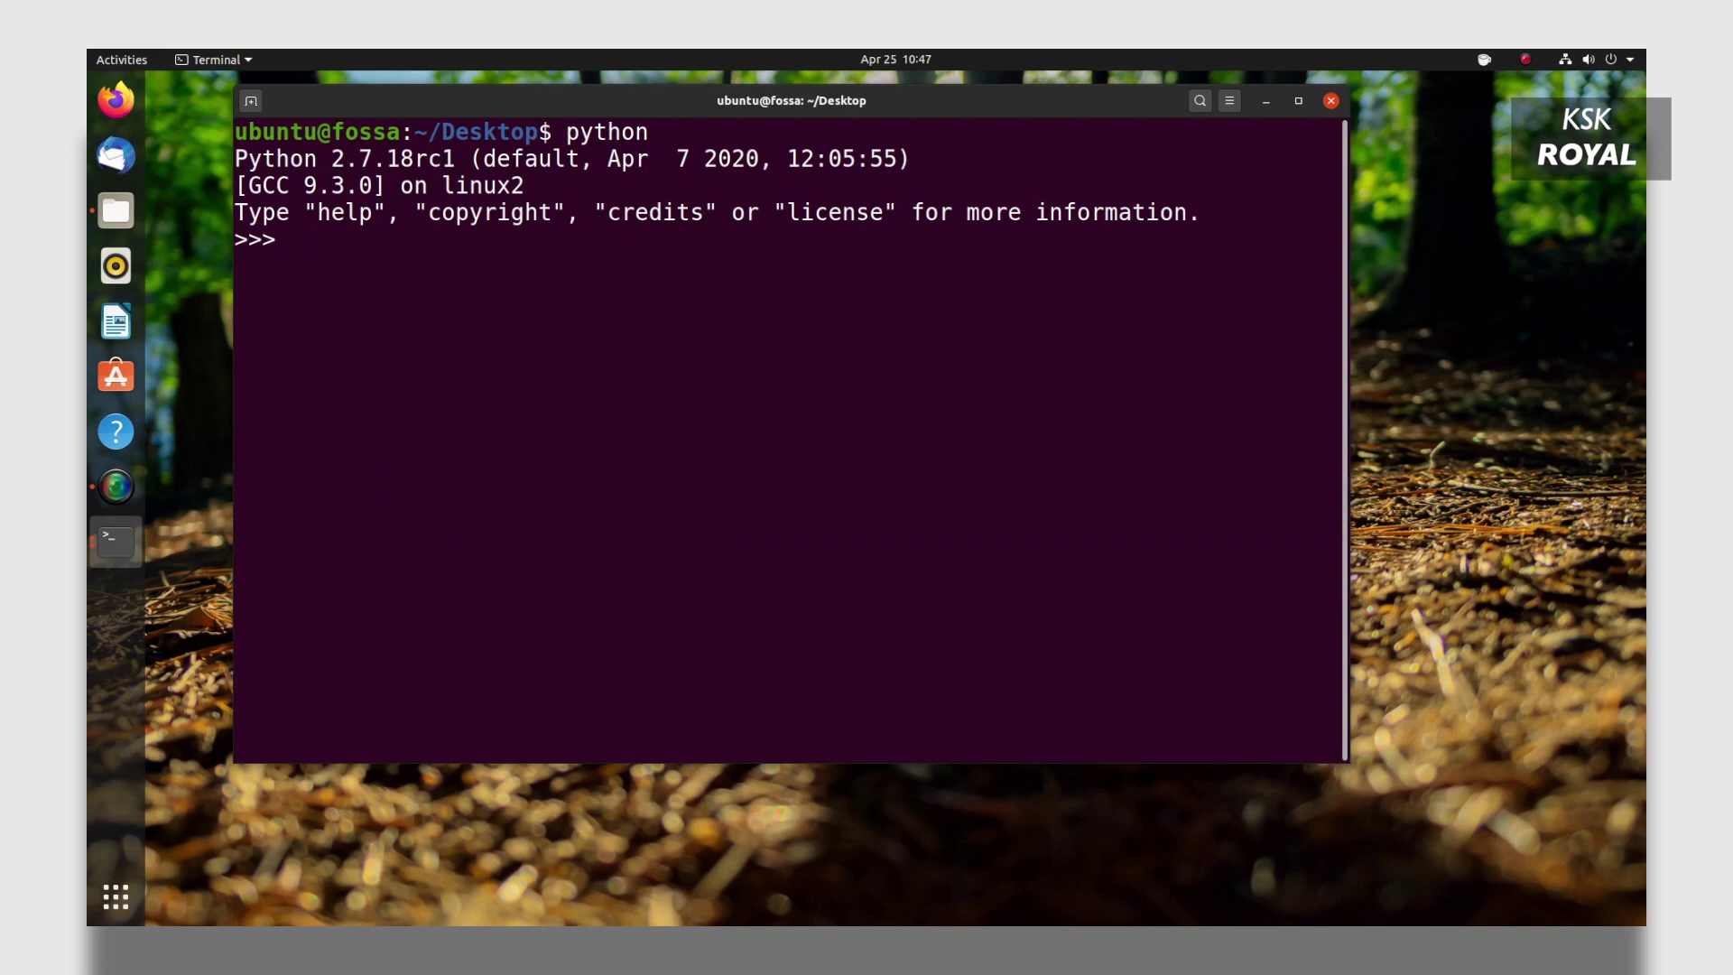
pyautogui.moveTo(805, 110); pyautogui.dragTo(1063, 186)
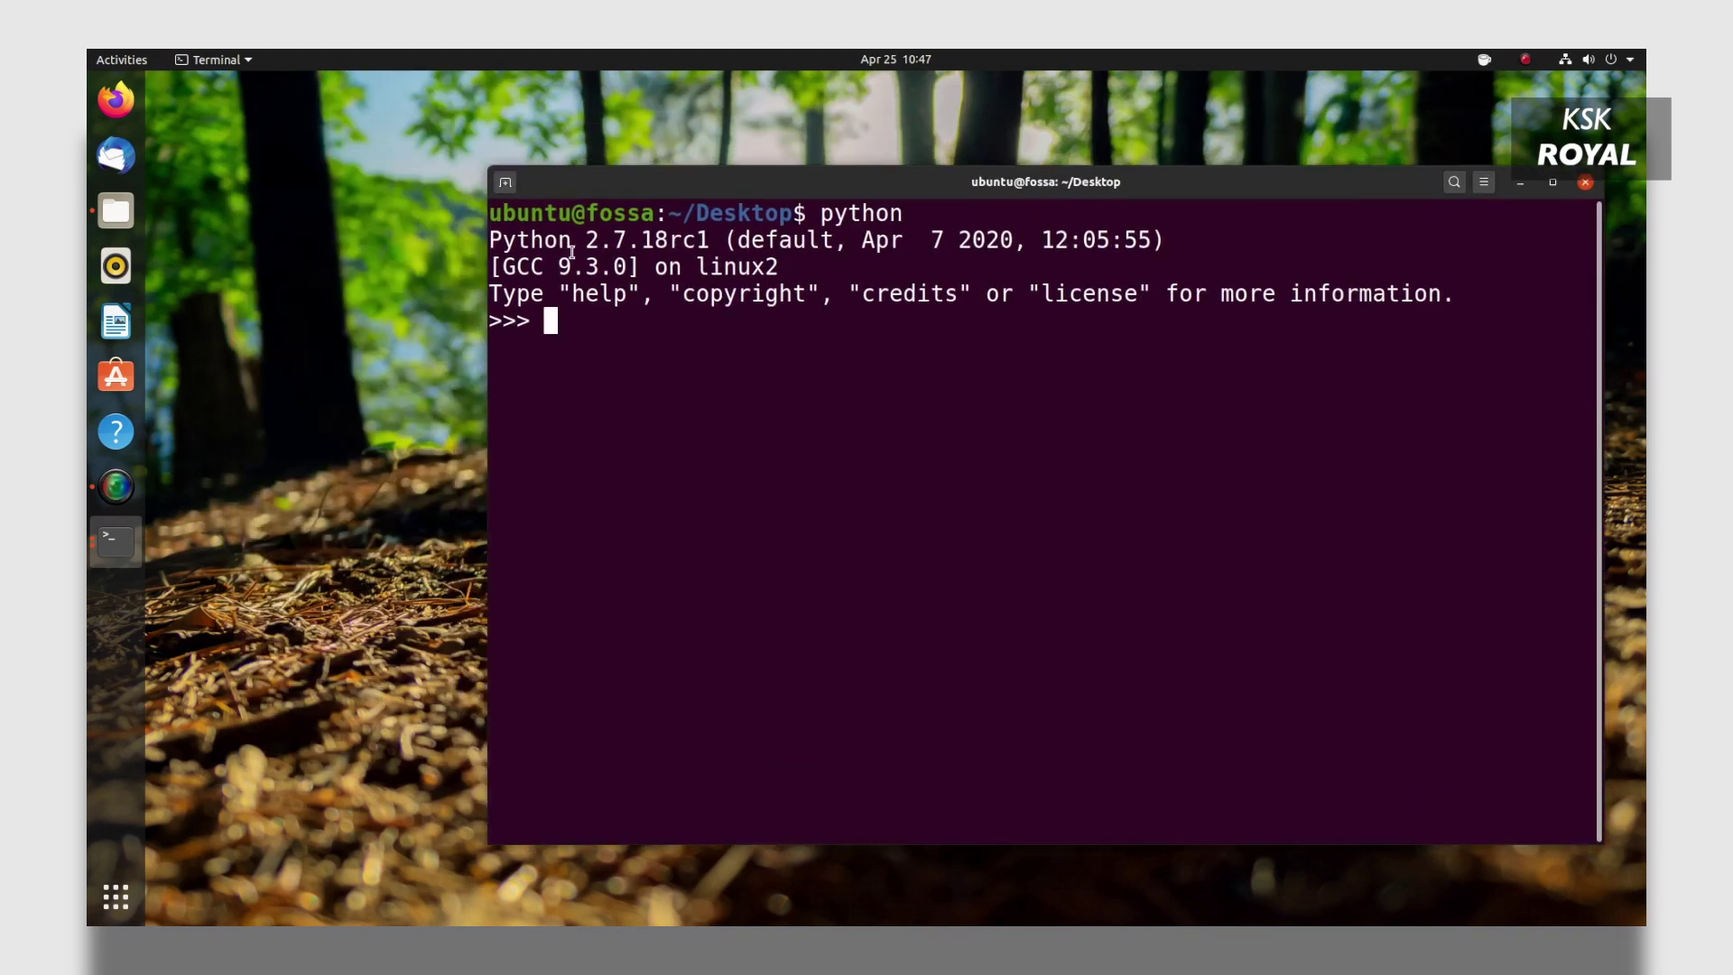
pyautogui.moveTo(489, 240); pyautogui.dragTo(735, 241)
pyautogui.click(1106, 680)
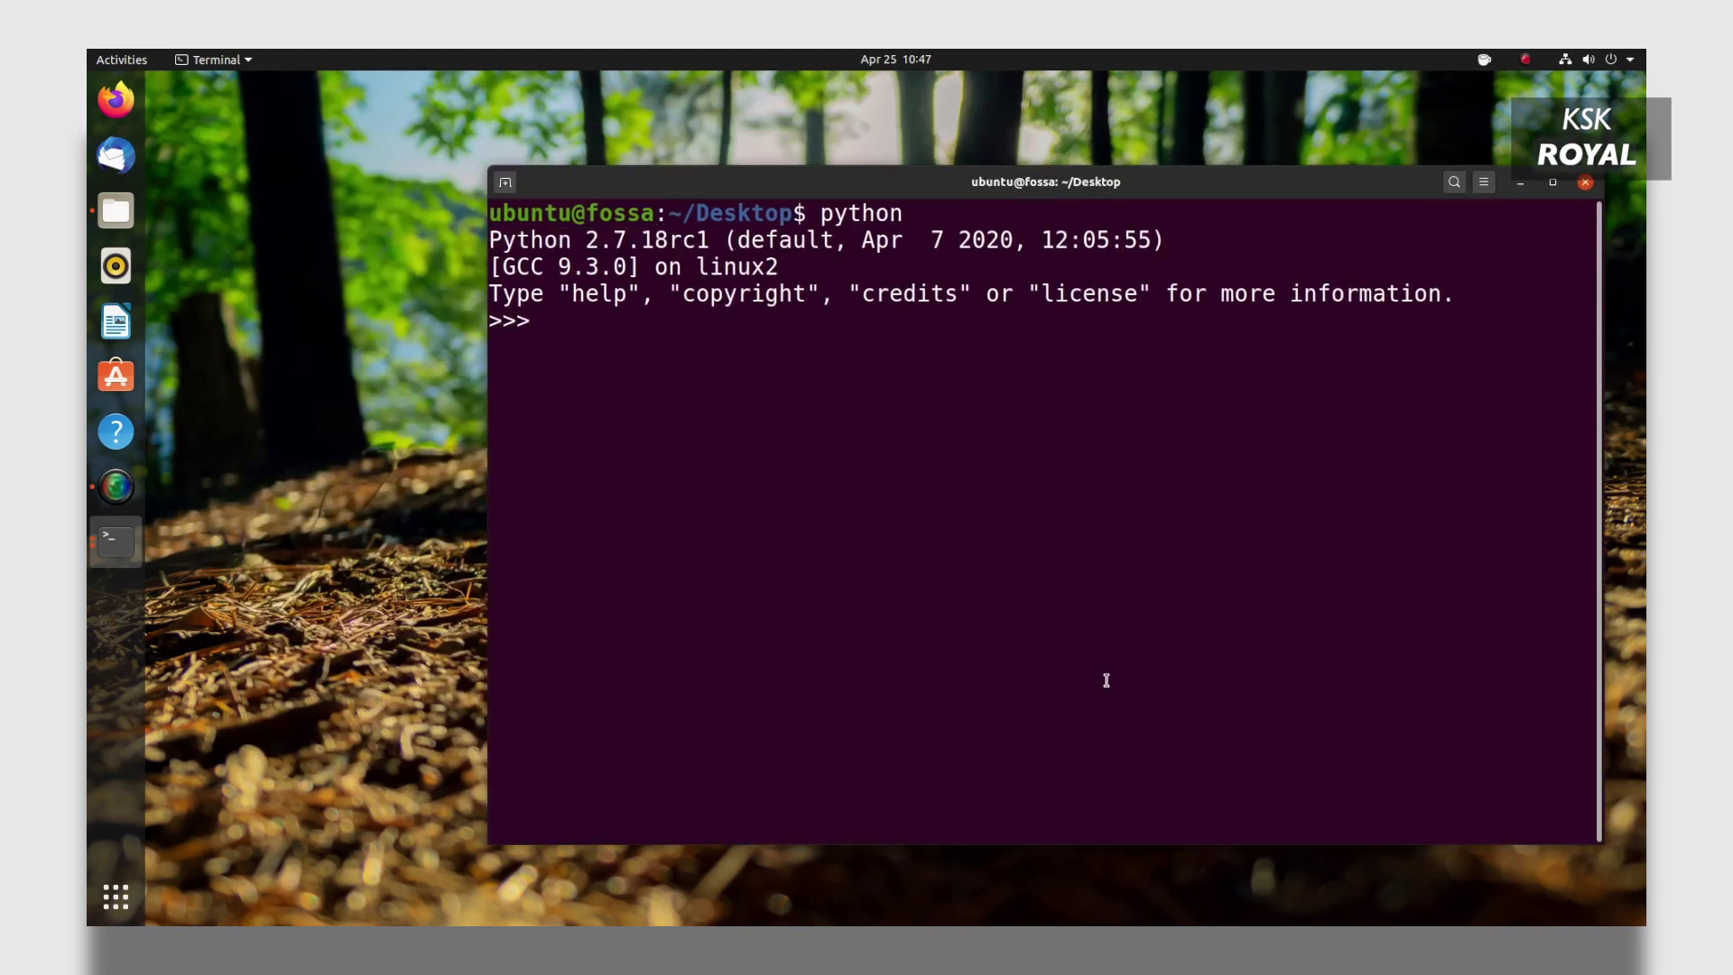
pyautogui.write('exit()')
pyautogui.press('Return')
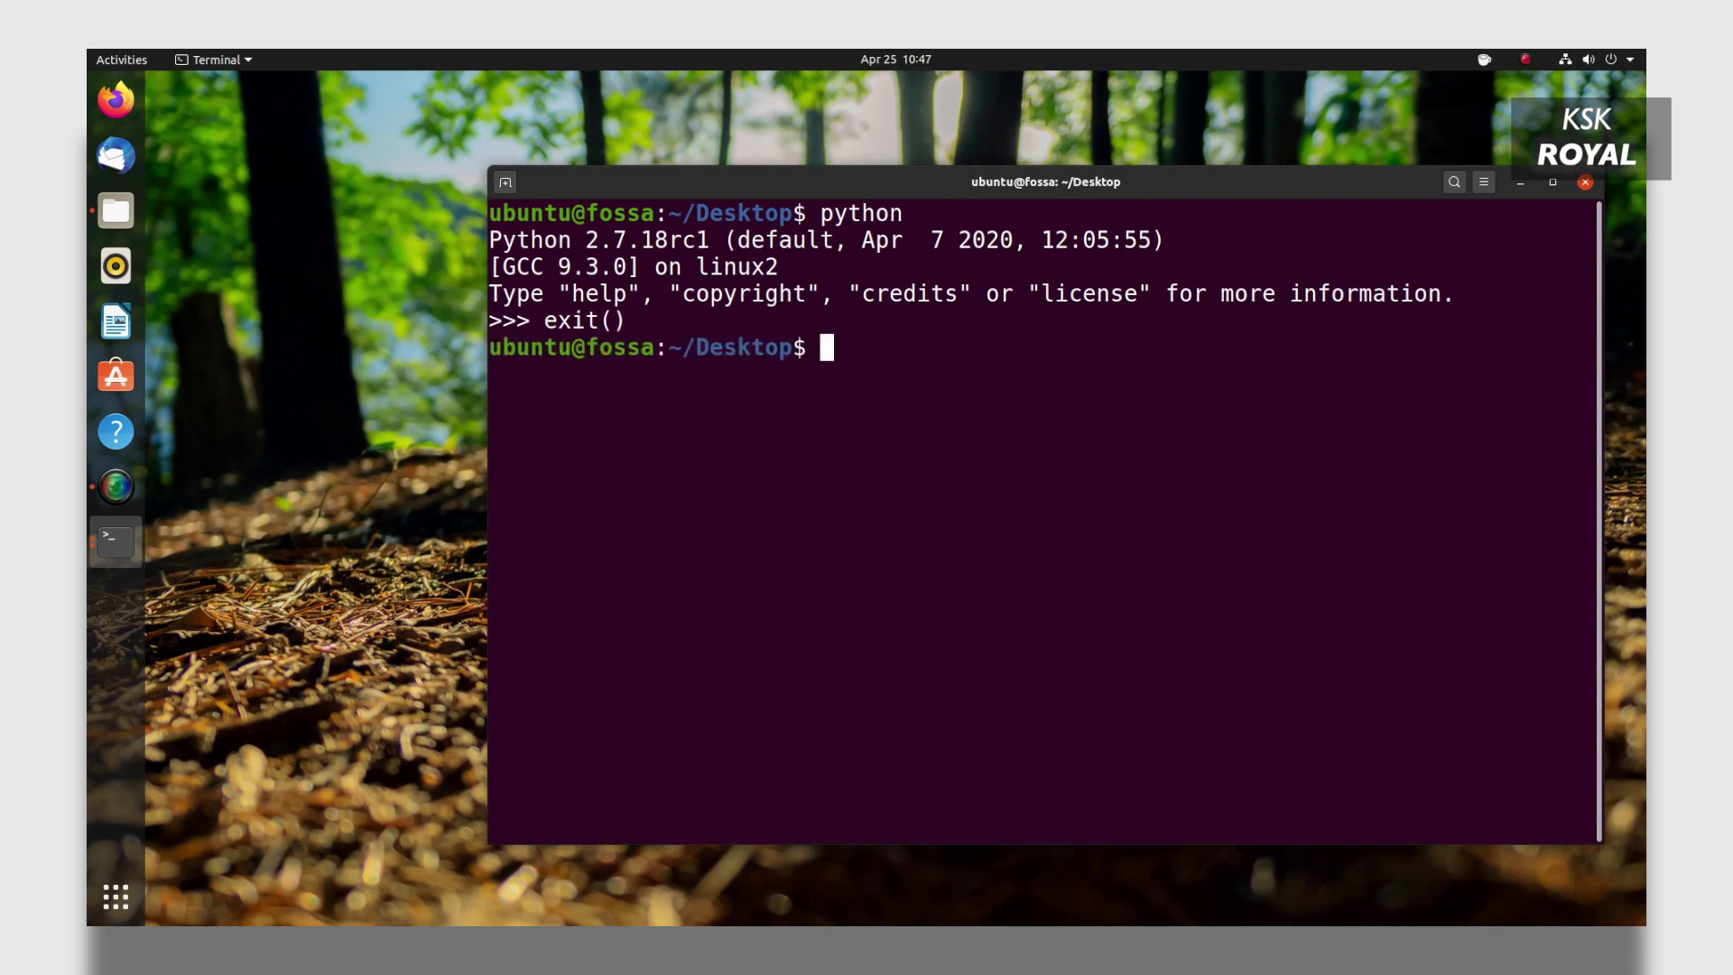
# Start python3 (Python 3.8.2) and print the sentence about the release still including Python2.
pyautogui.write('python3')
pyautogui.press('Return')
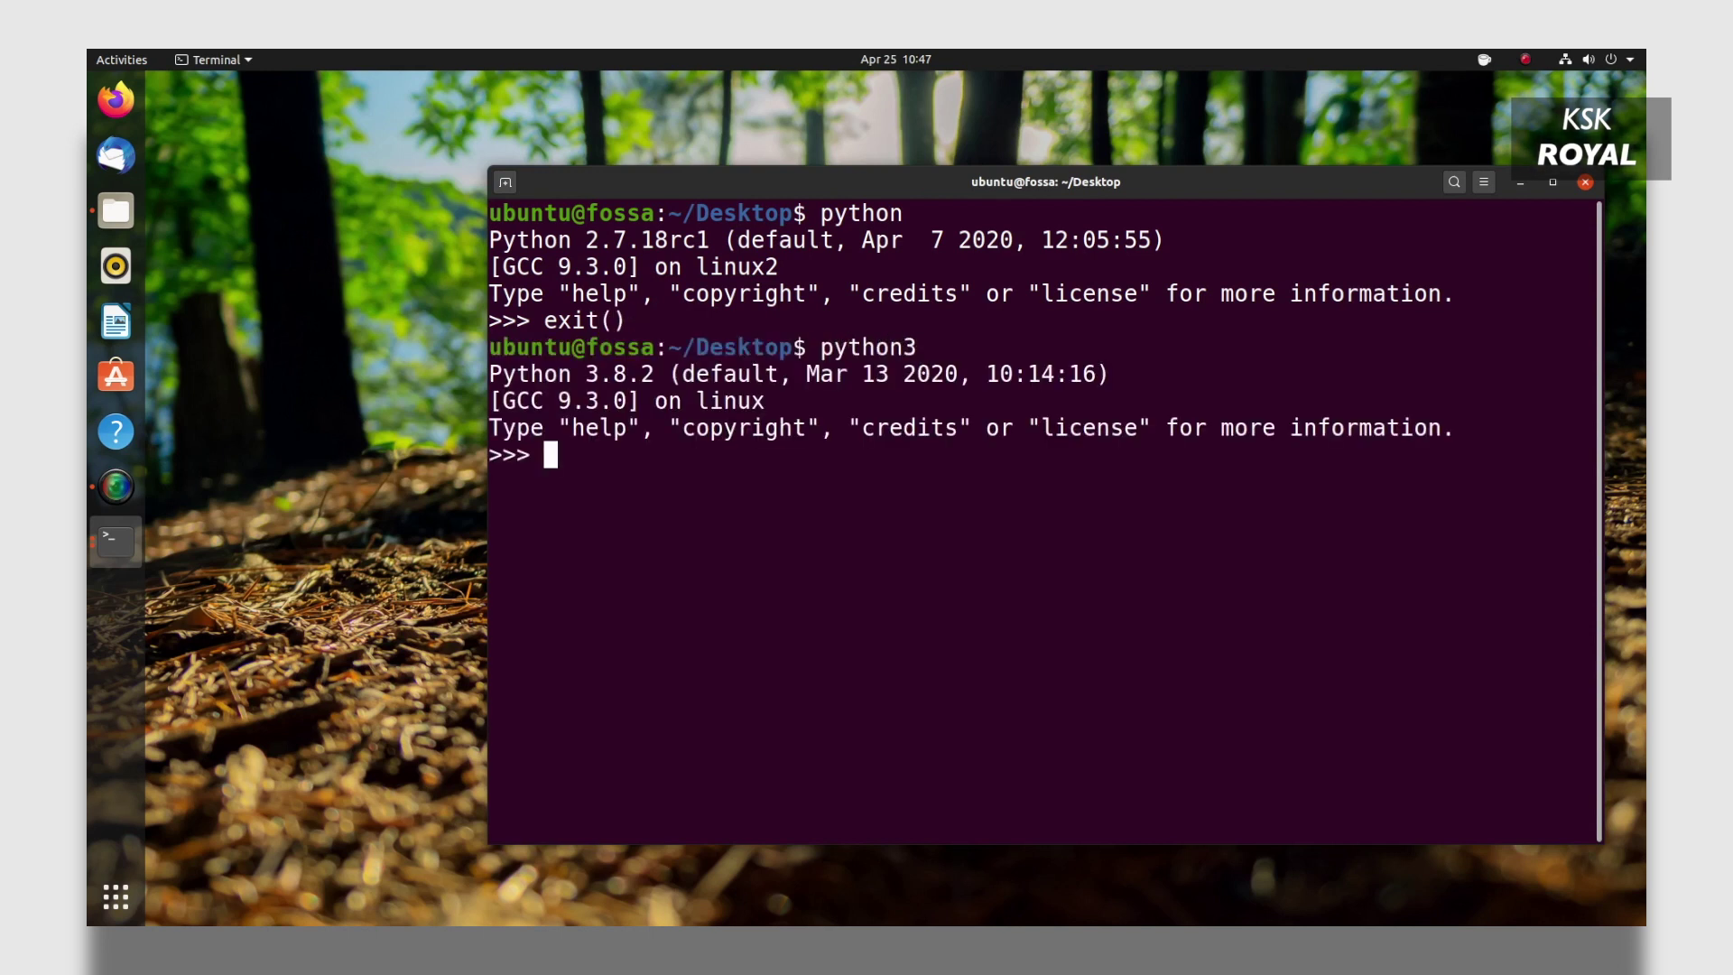
pyautogui.write('print()')
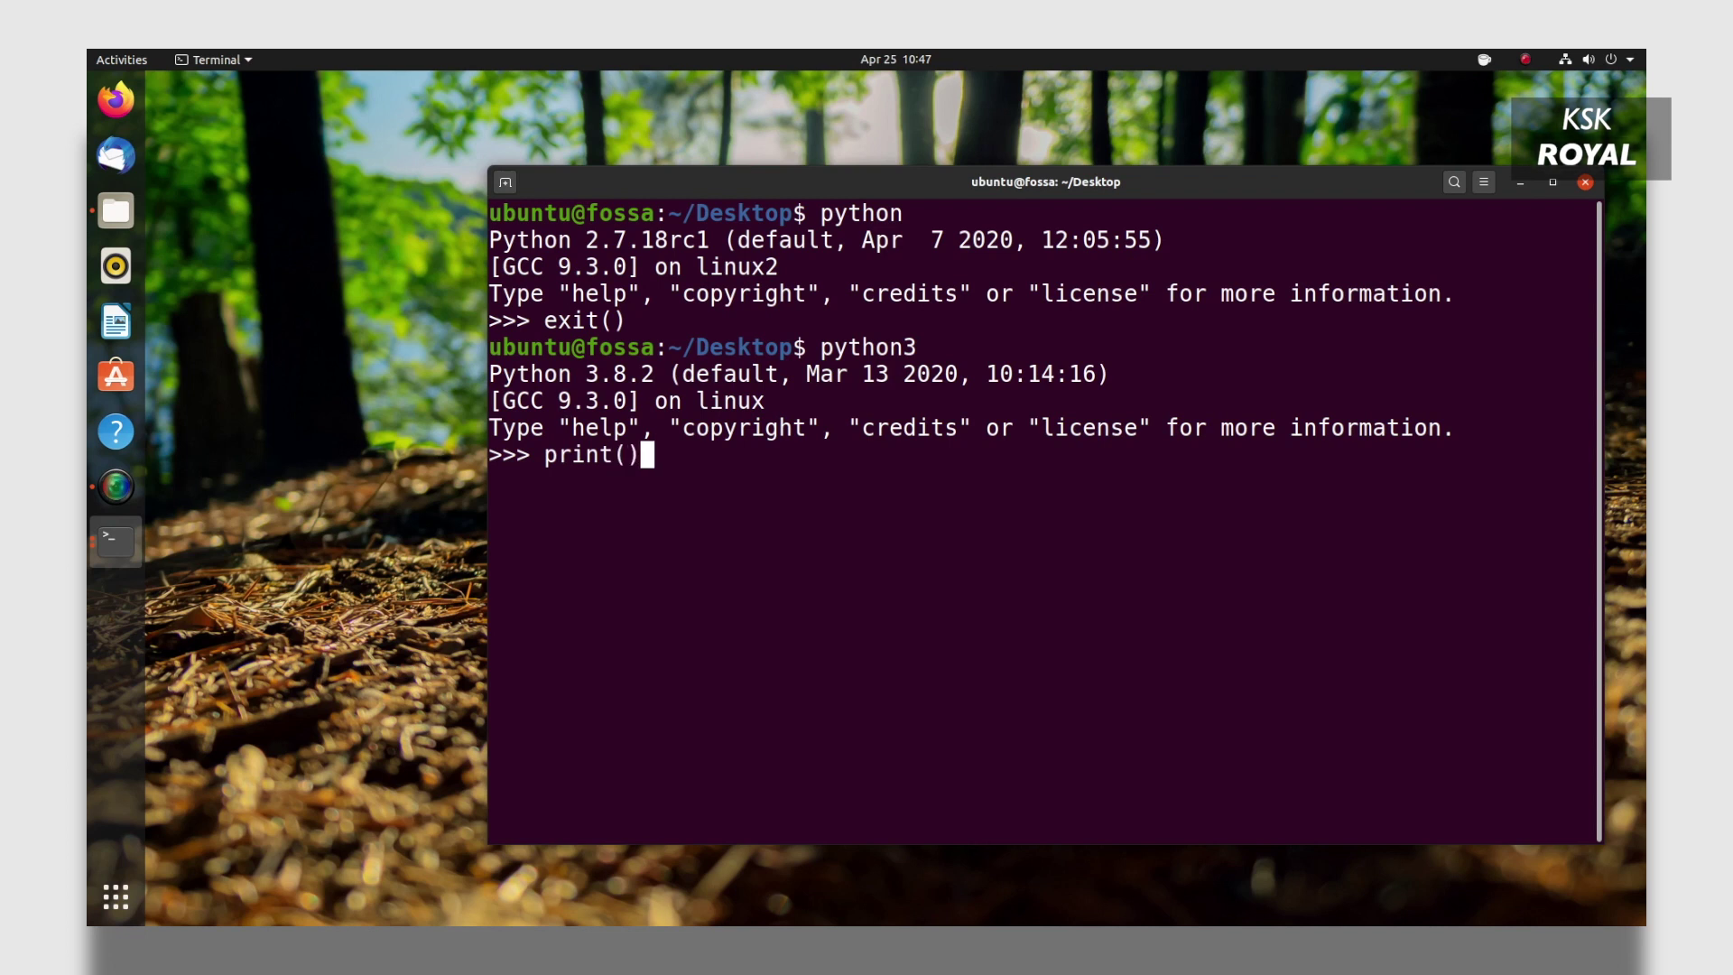
pyautogui.press('Left')
pyautogui.write('"')
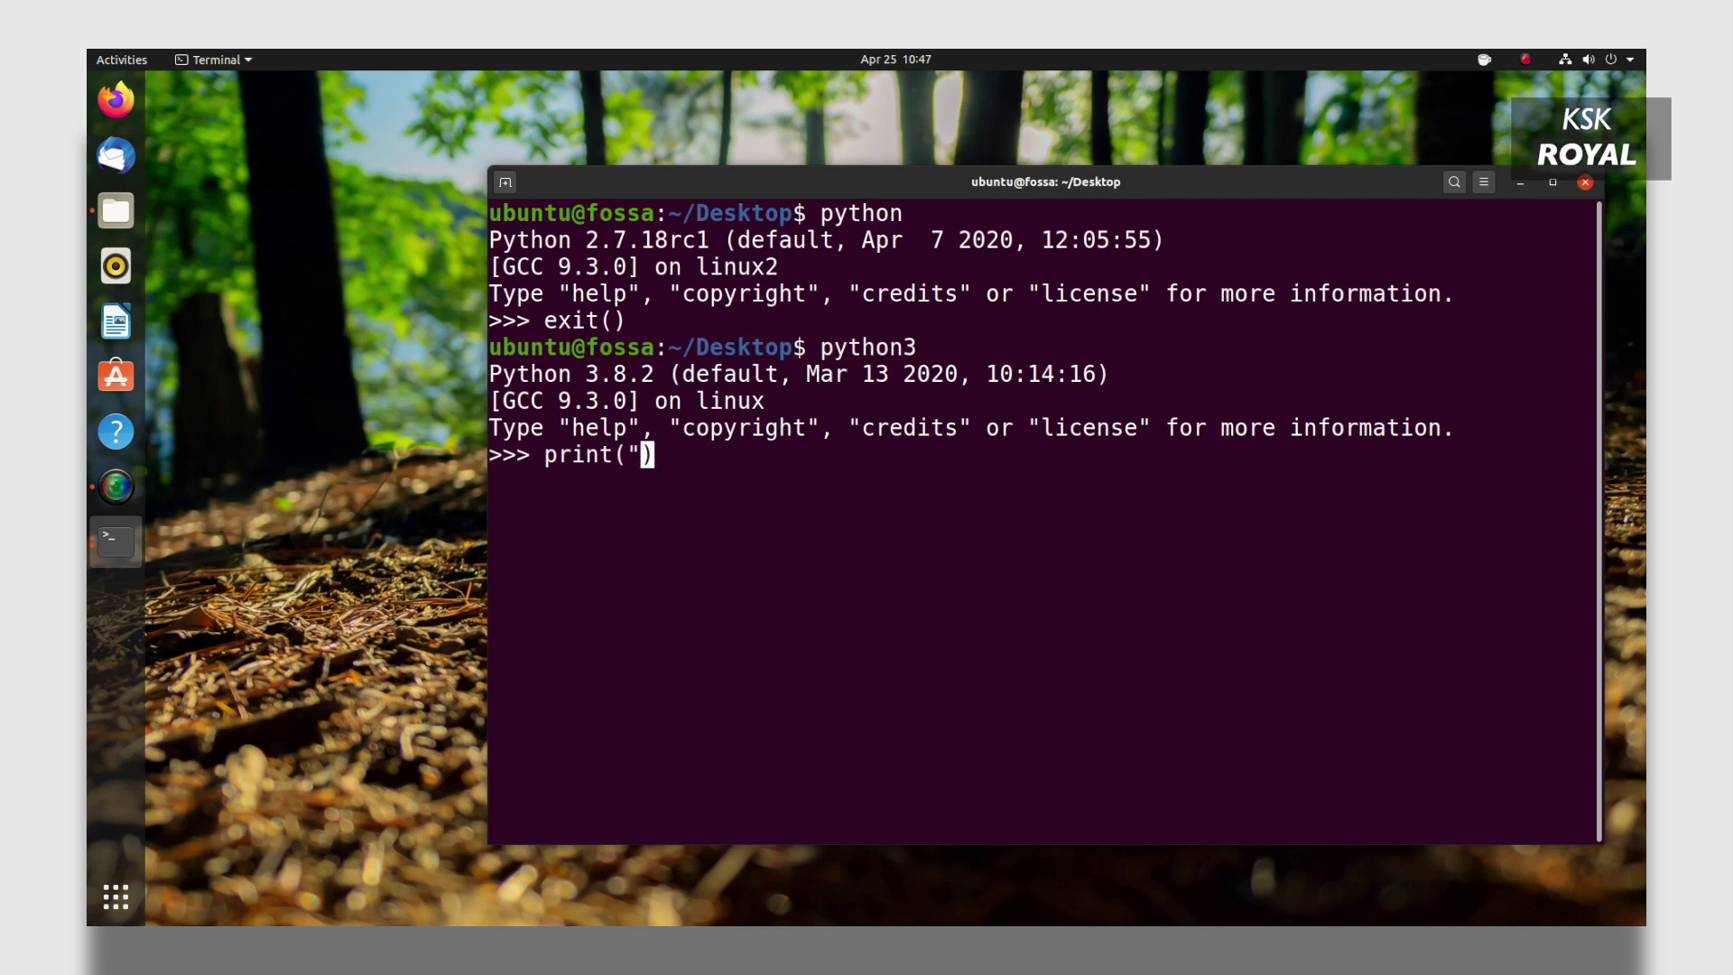
pyautogui.write('"')
pyautogui.press('Left')
pyautogui.write('I guess Offical release sti')
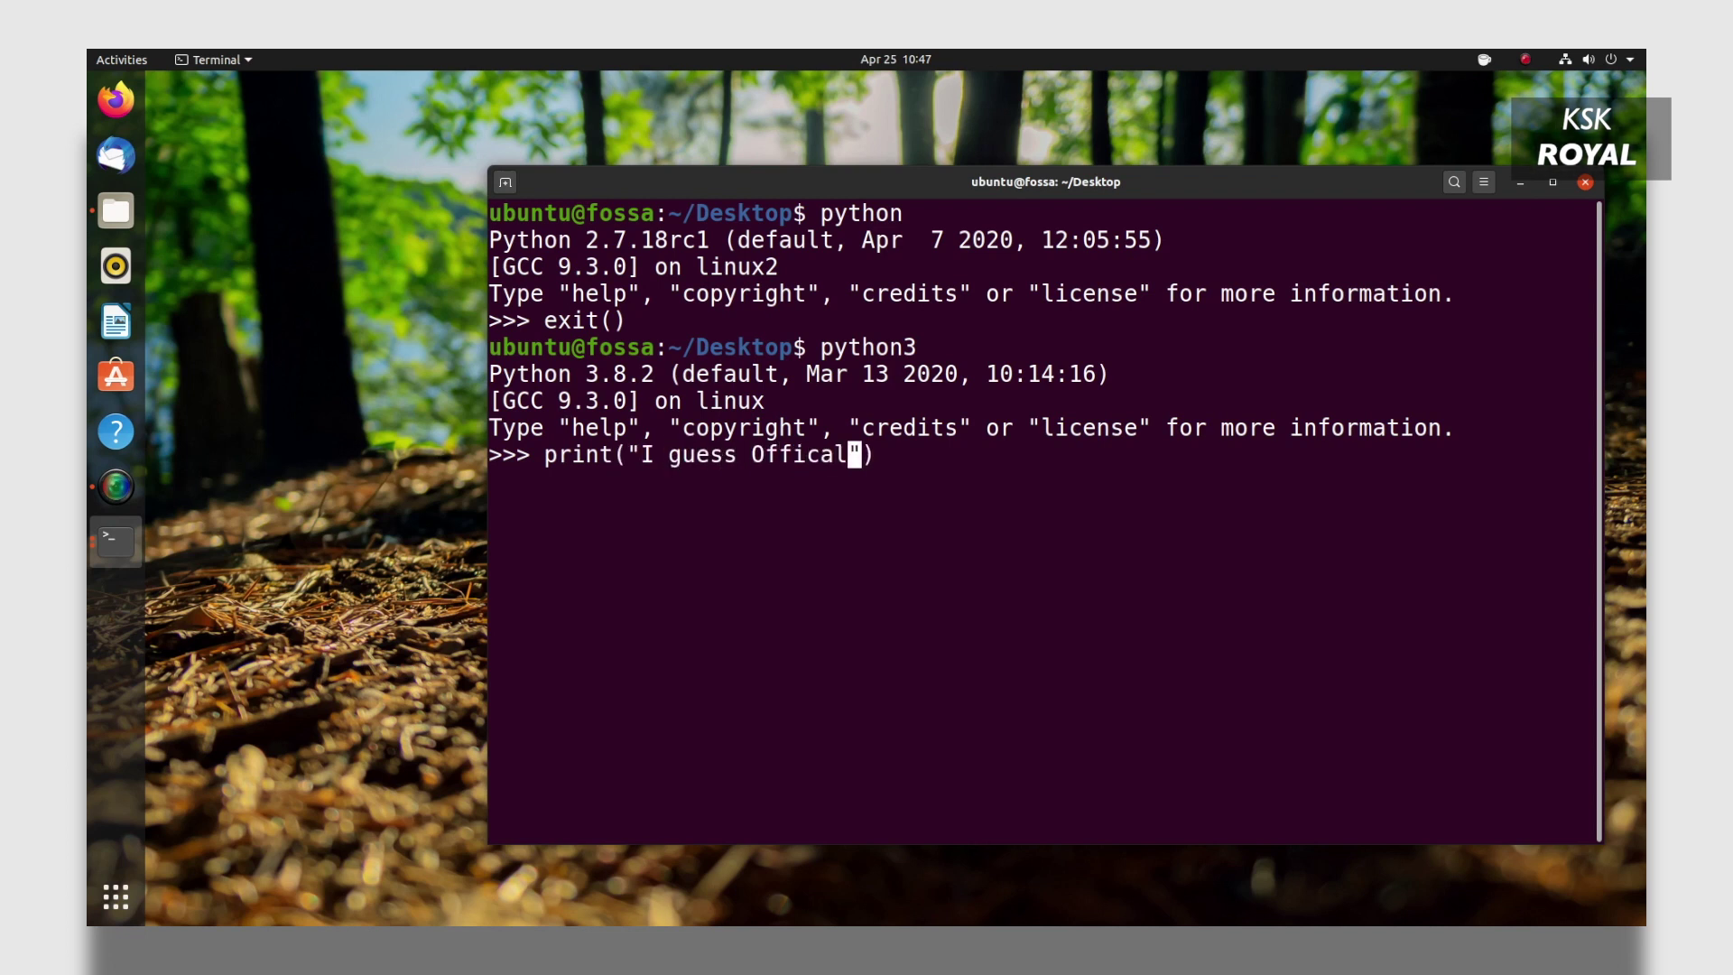
pyautogui.write('ll include Python2 for some developers')
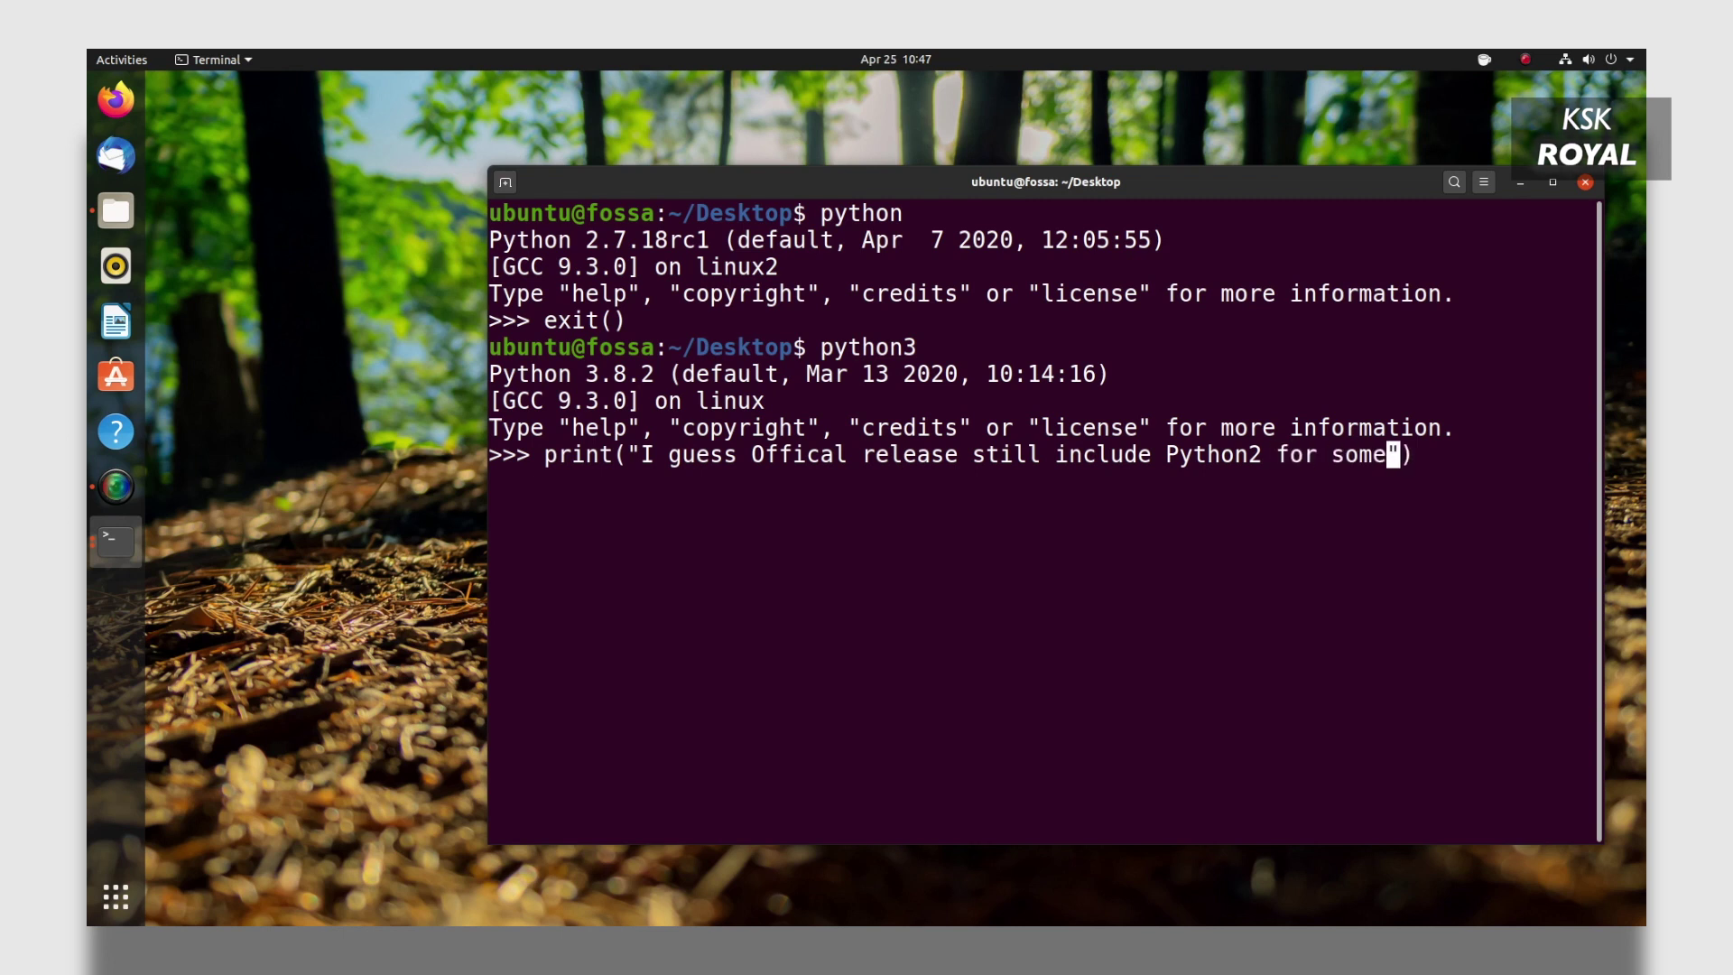
pyautogui.press('Return')
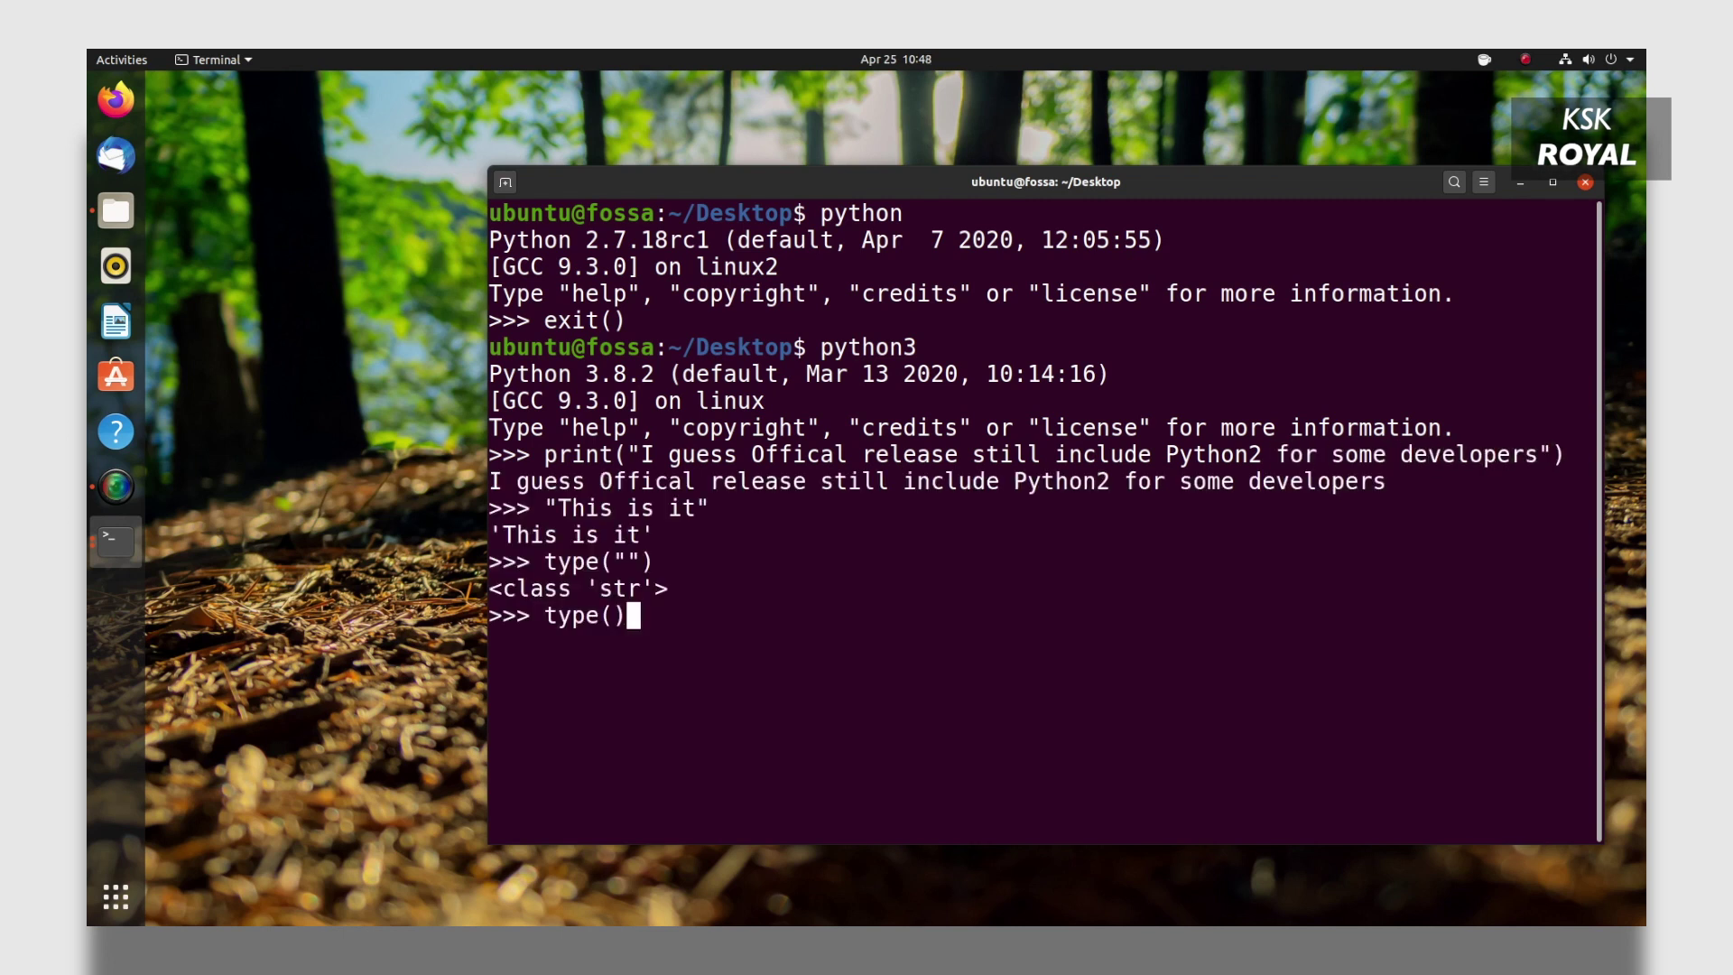
# Evaluate type(True) to show bool, then erase the partly typed next input.
pyautogui.press('Left')
pyautogui.write('True')
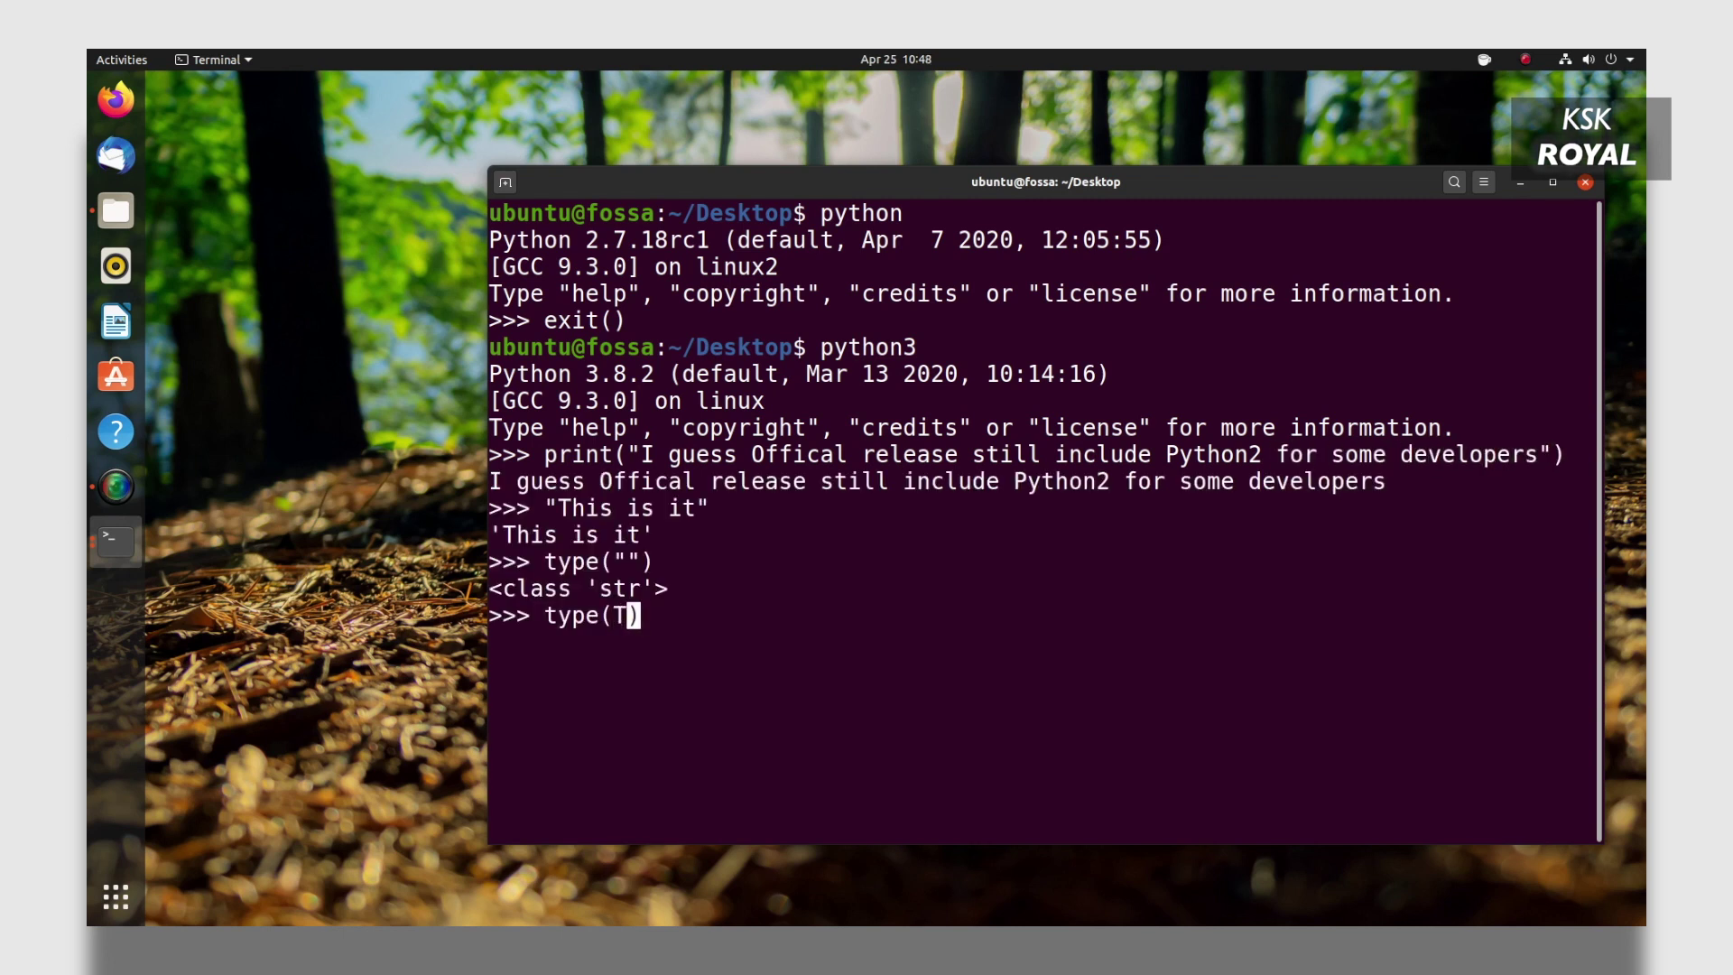
pyautogui.press('Return')
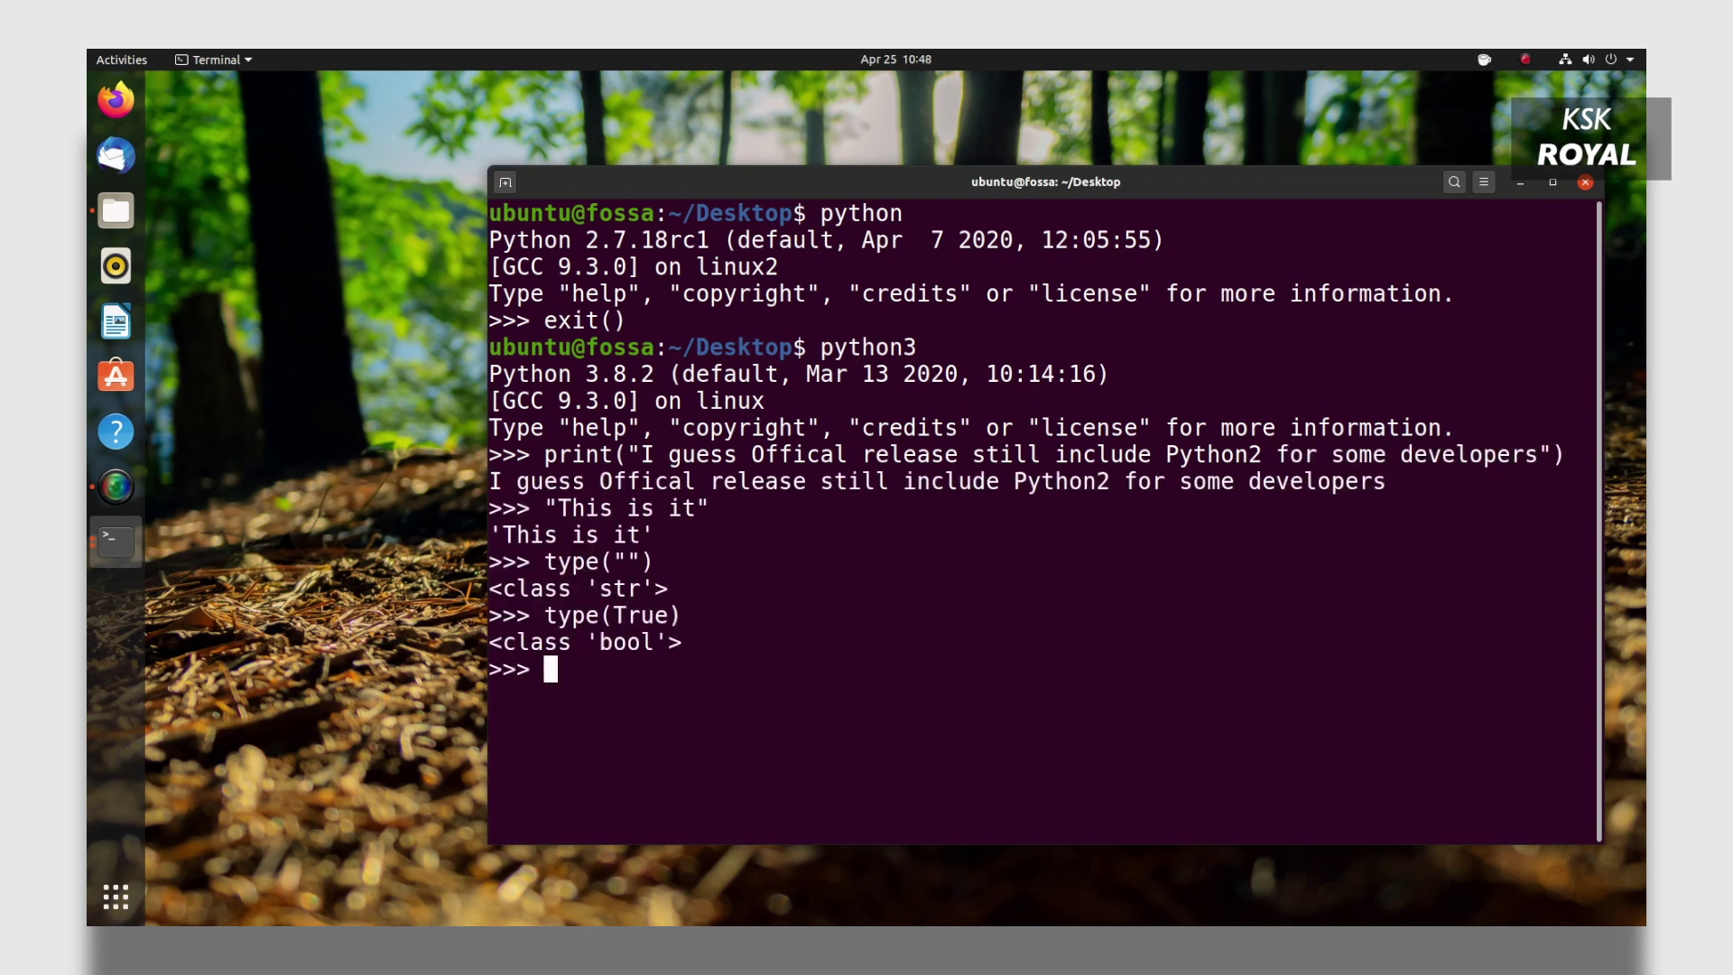
pyautogui.write('ty')
pyautogui.press('BackSpace')
pyautogui.press('BackSpace')
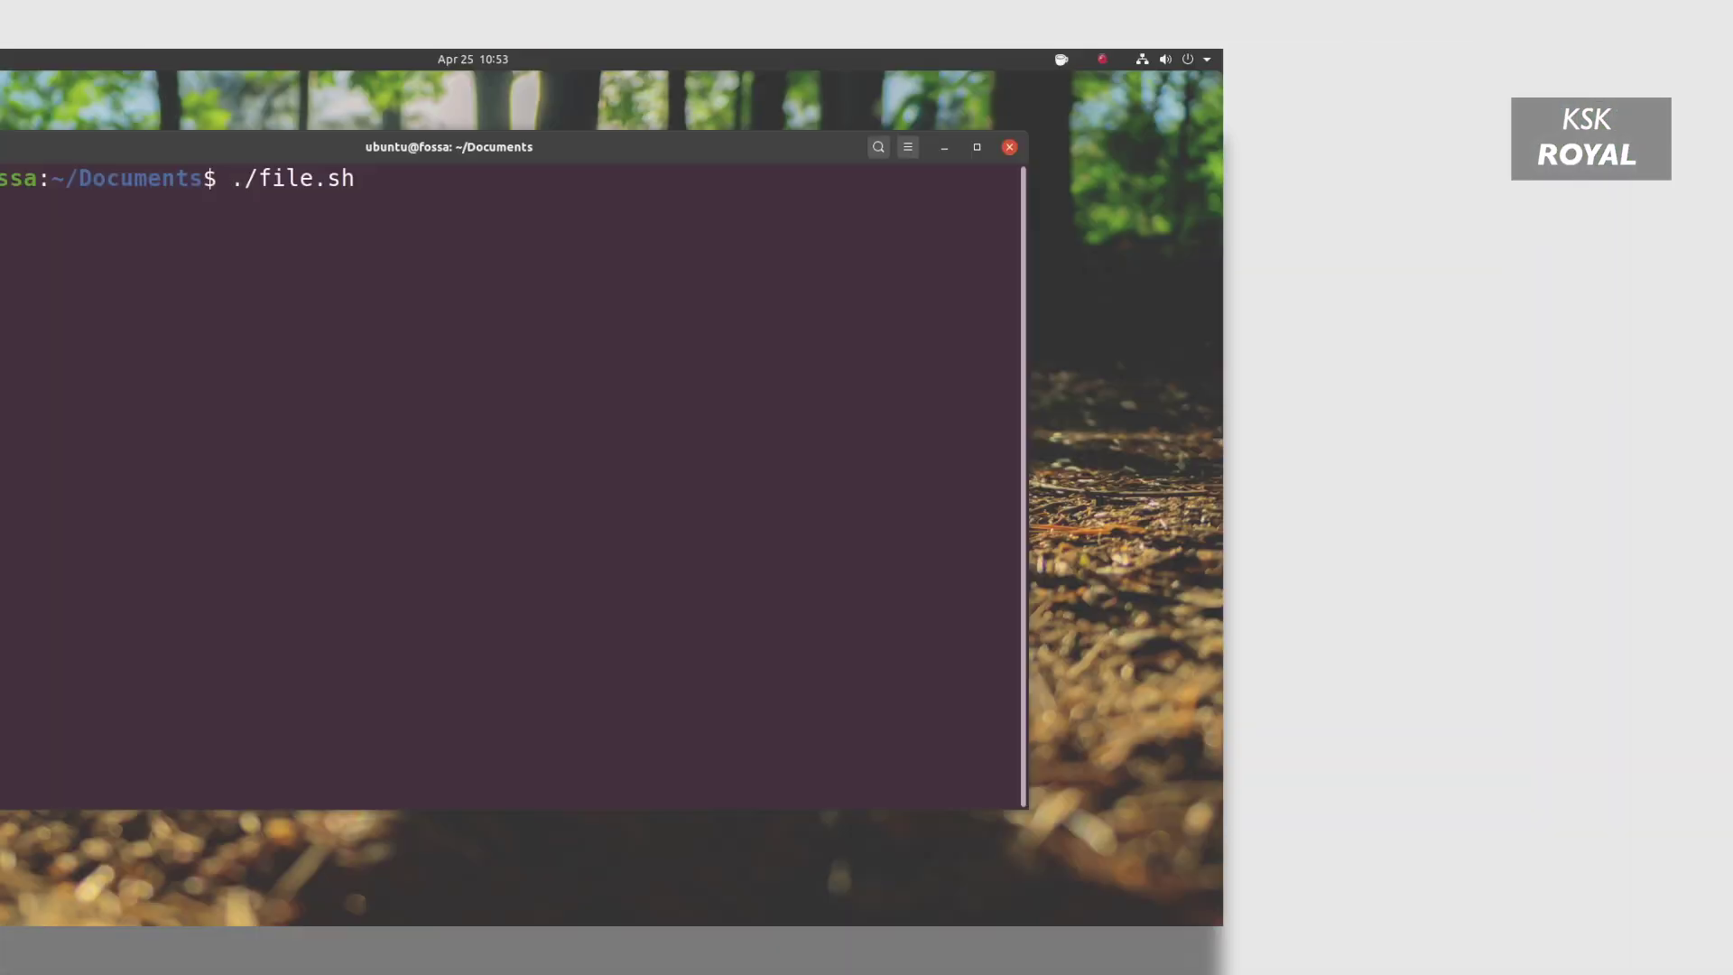
# Run ./file.sh and highlight the gcc 9.3.0, Firefox 75.0 and PHP 7.4.3 version lines.
pyautogui.press('Return')
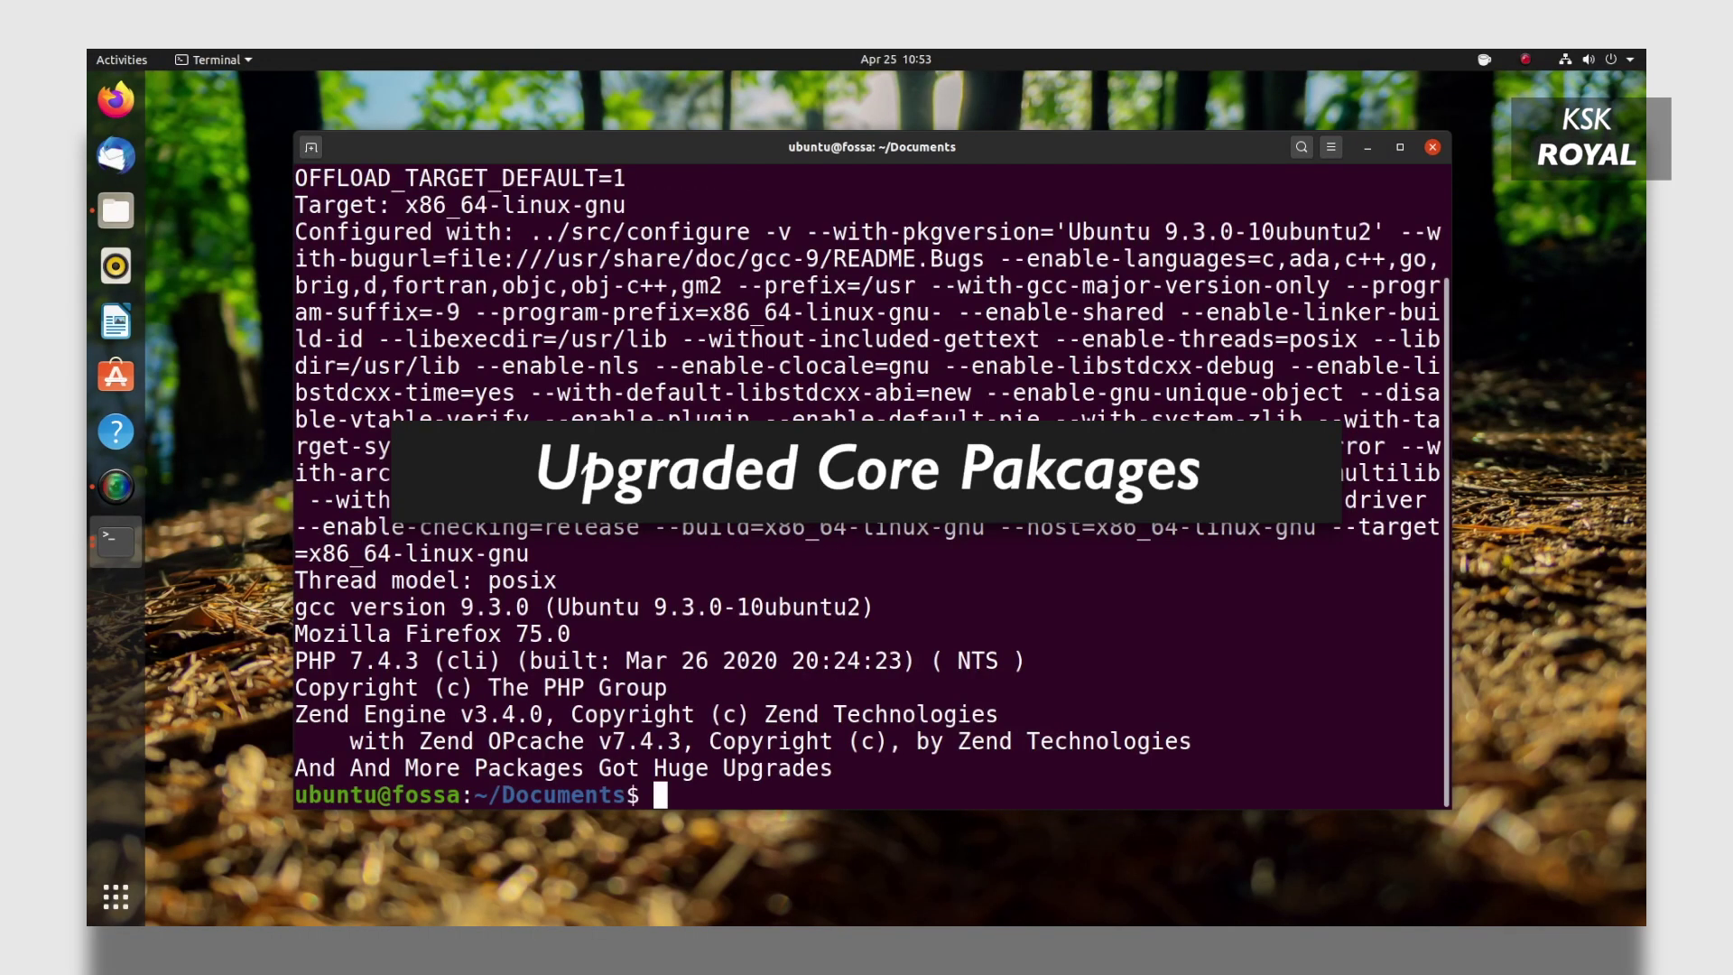
pyautogui.scroll(2, 1072, 613)
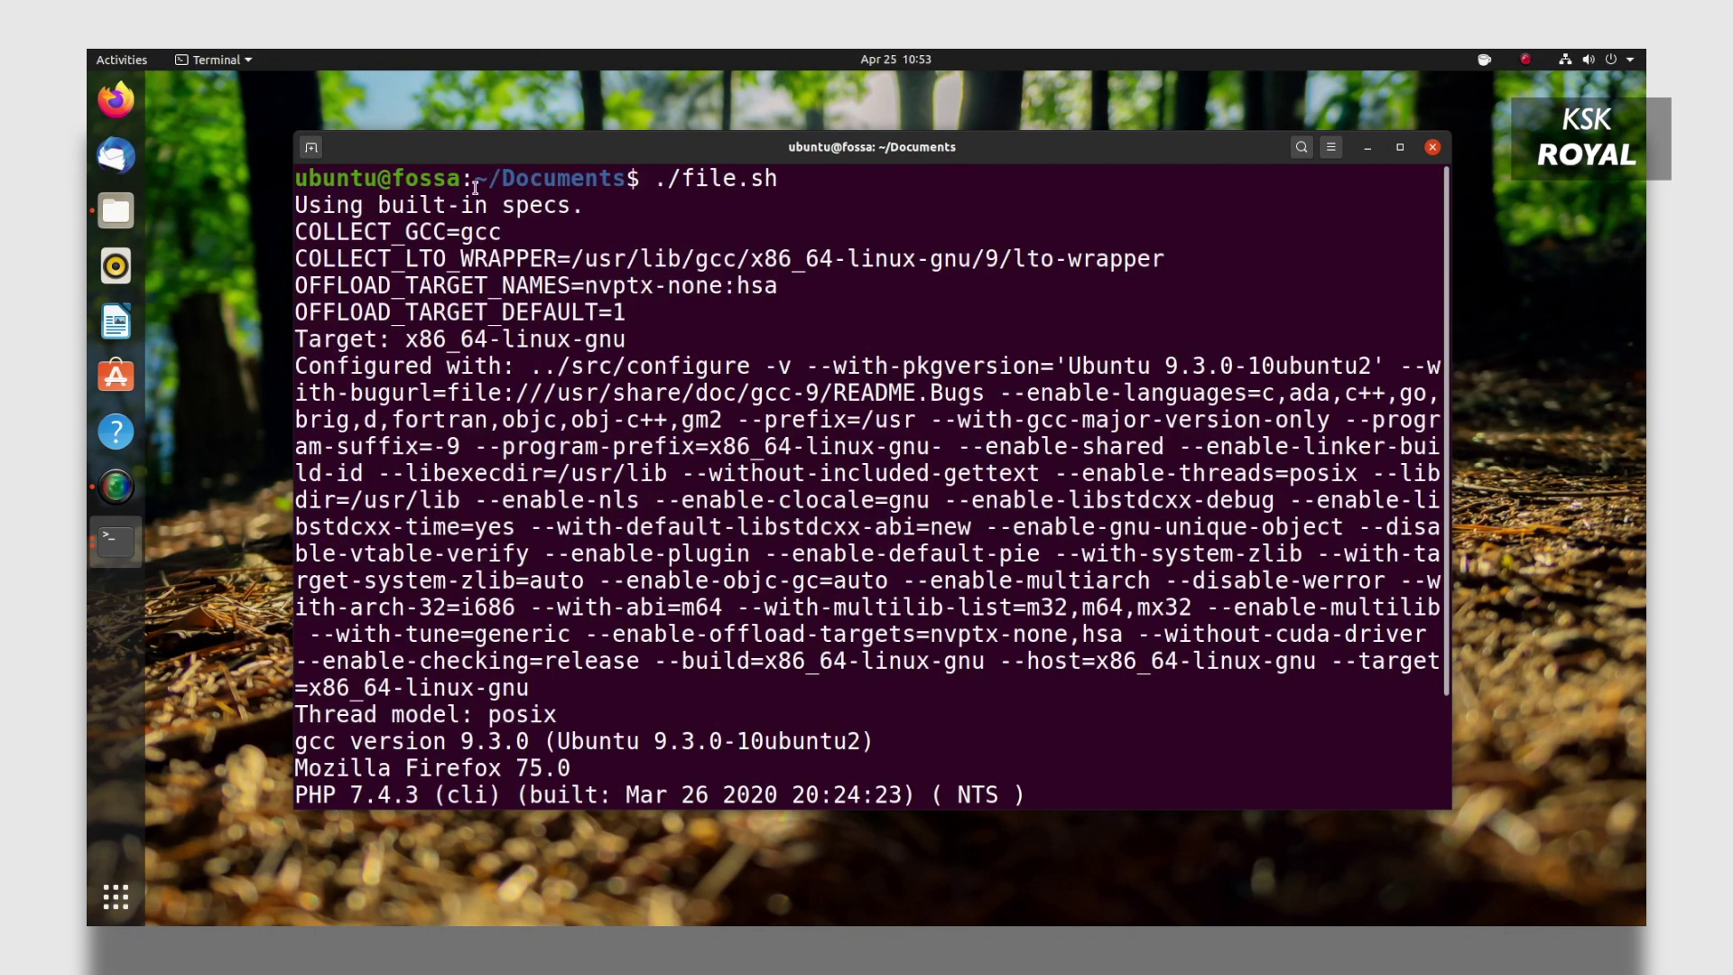
pyautogui.doubleClick(481, 238)
pyautogui.scroll(-2, 639, 569)
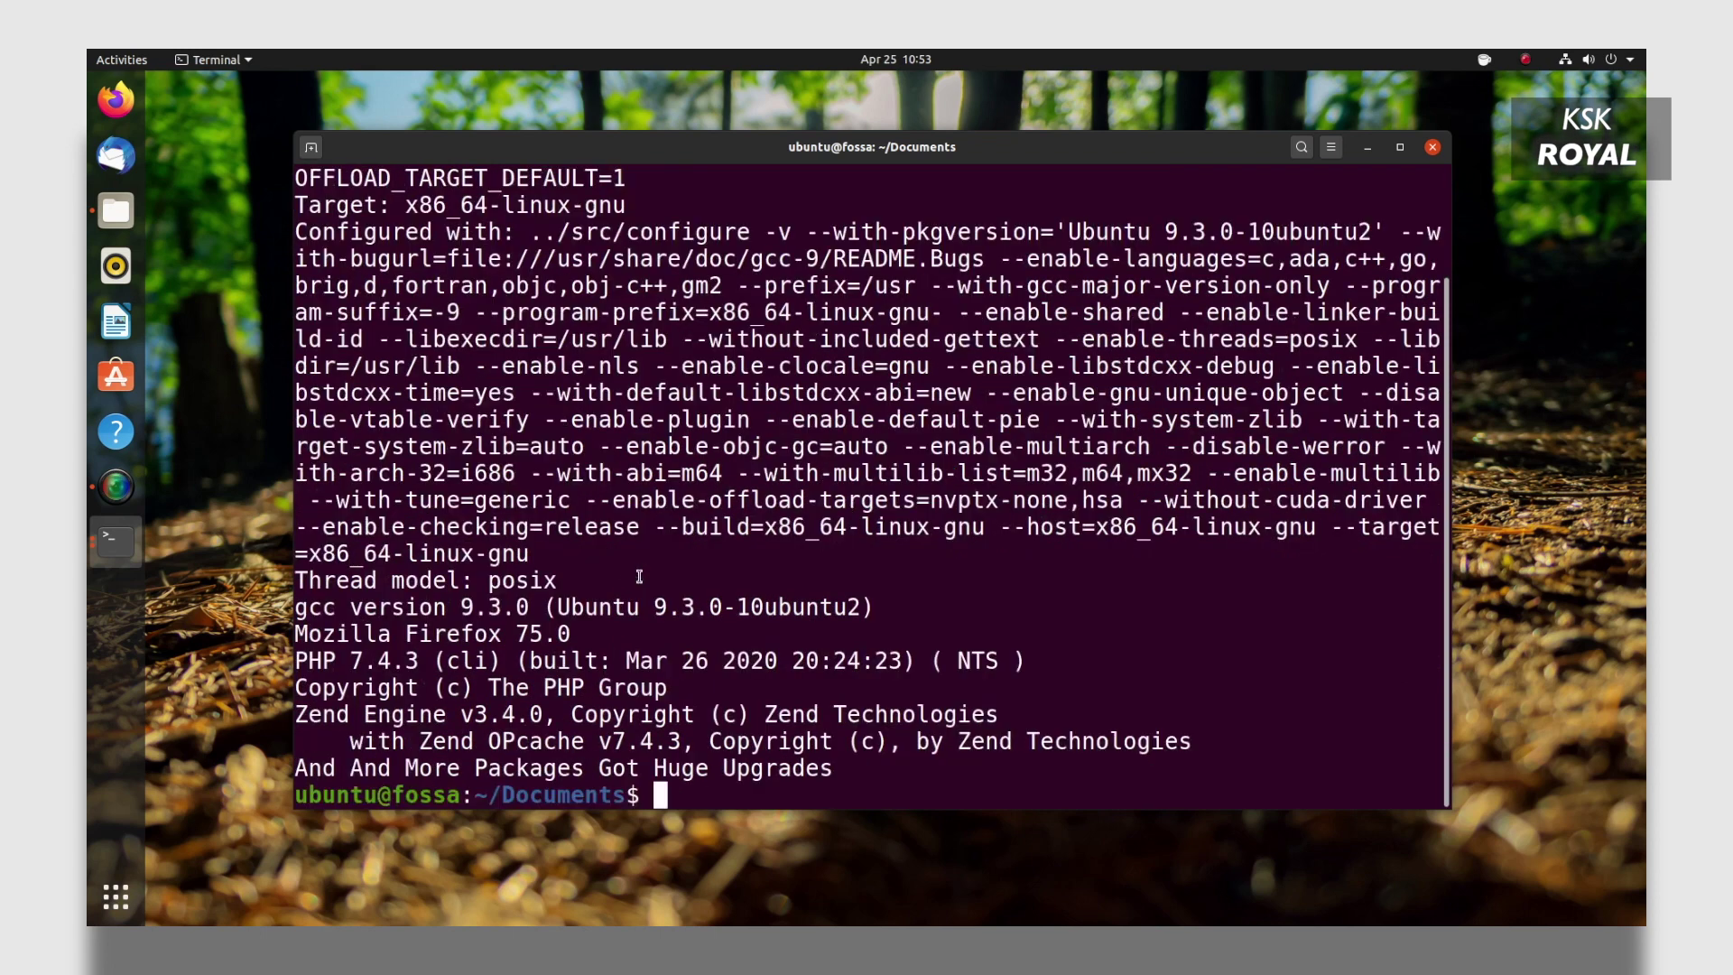
pyautogui.moveTo(300, 610); pyautogui.dragTo(554, 596)
pyautogui.moveTo(875, 607); pyautogui.dragTo(309, 606)
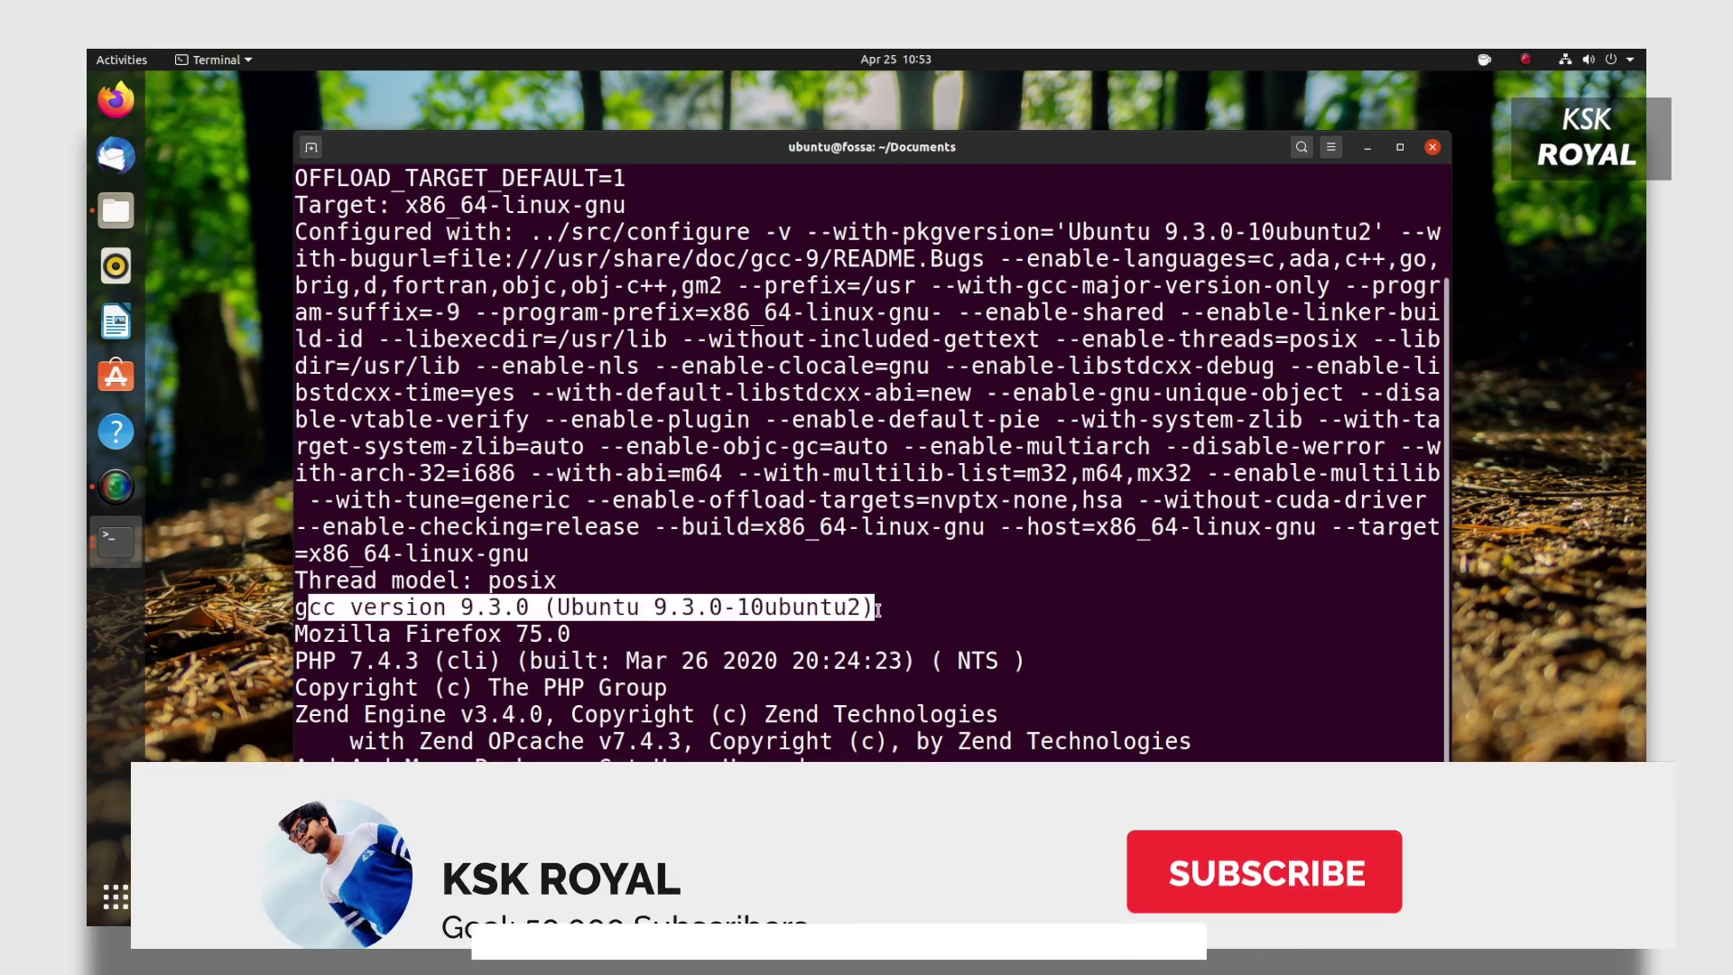
pyautogui.tripleClick(298, 633)
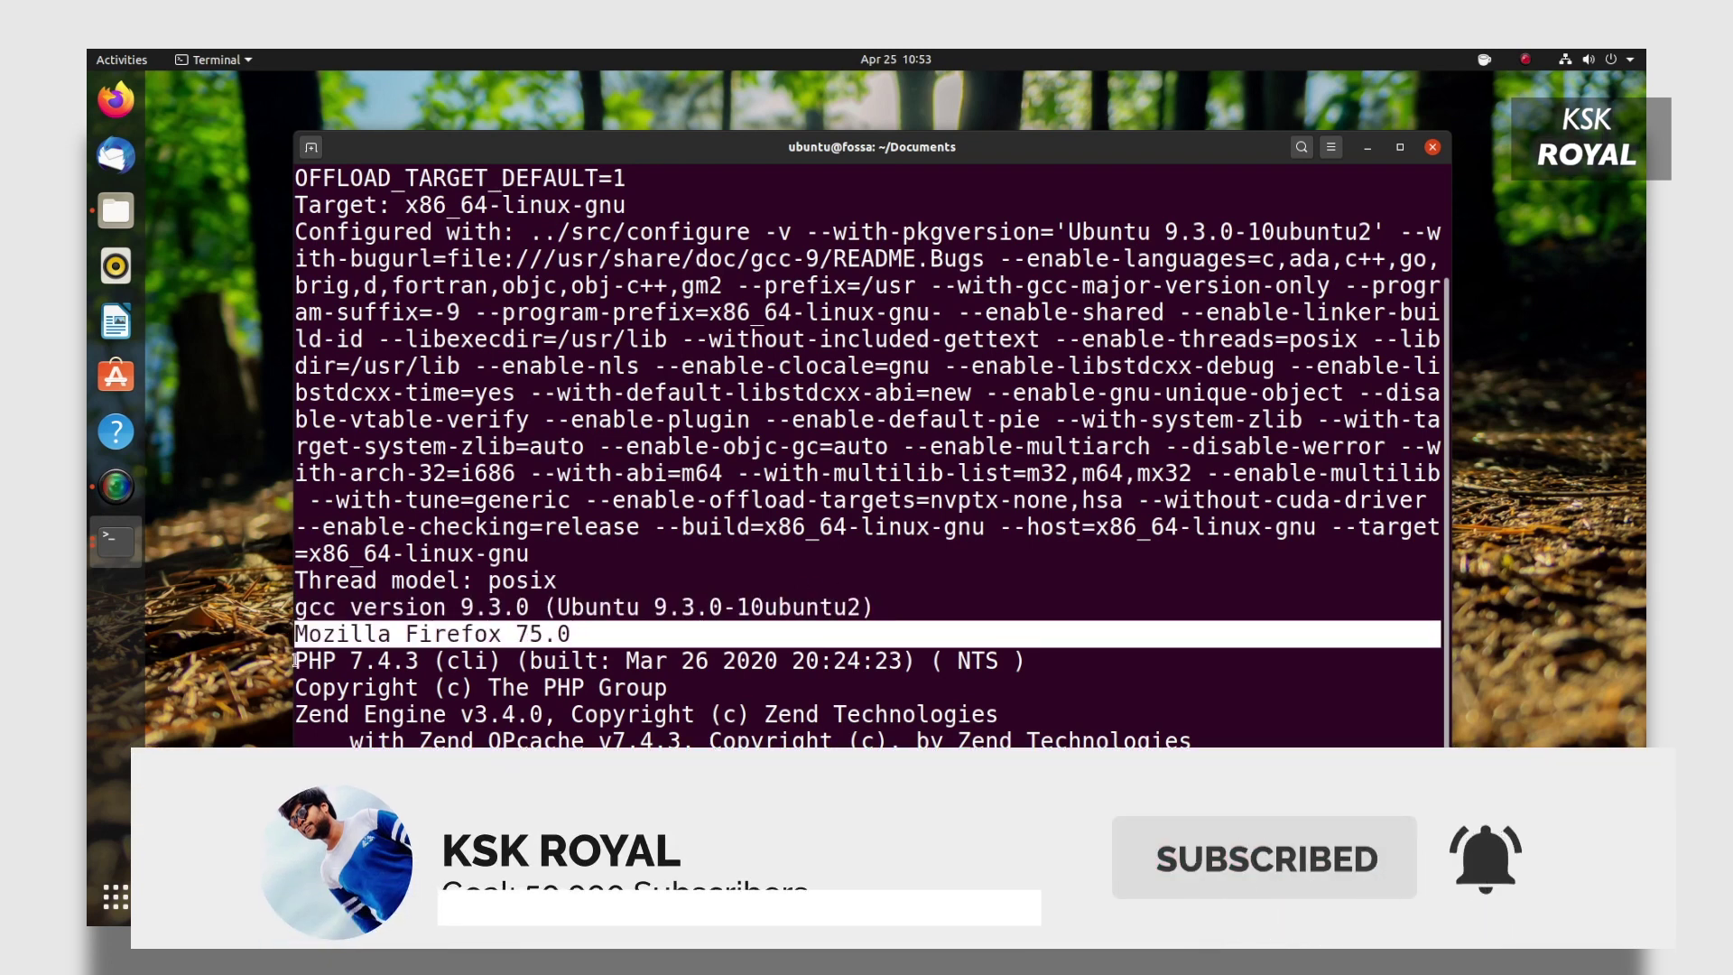
pyautogui.moveTo(296, 659); pyautogui.dragTo(904, 660)
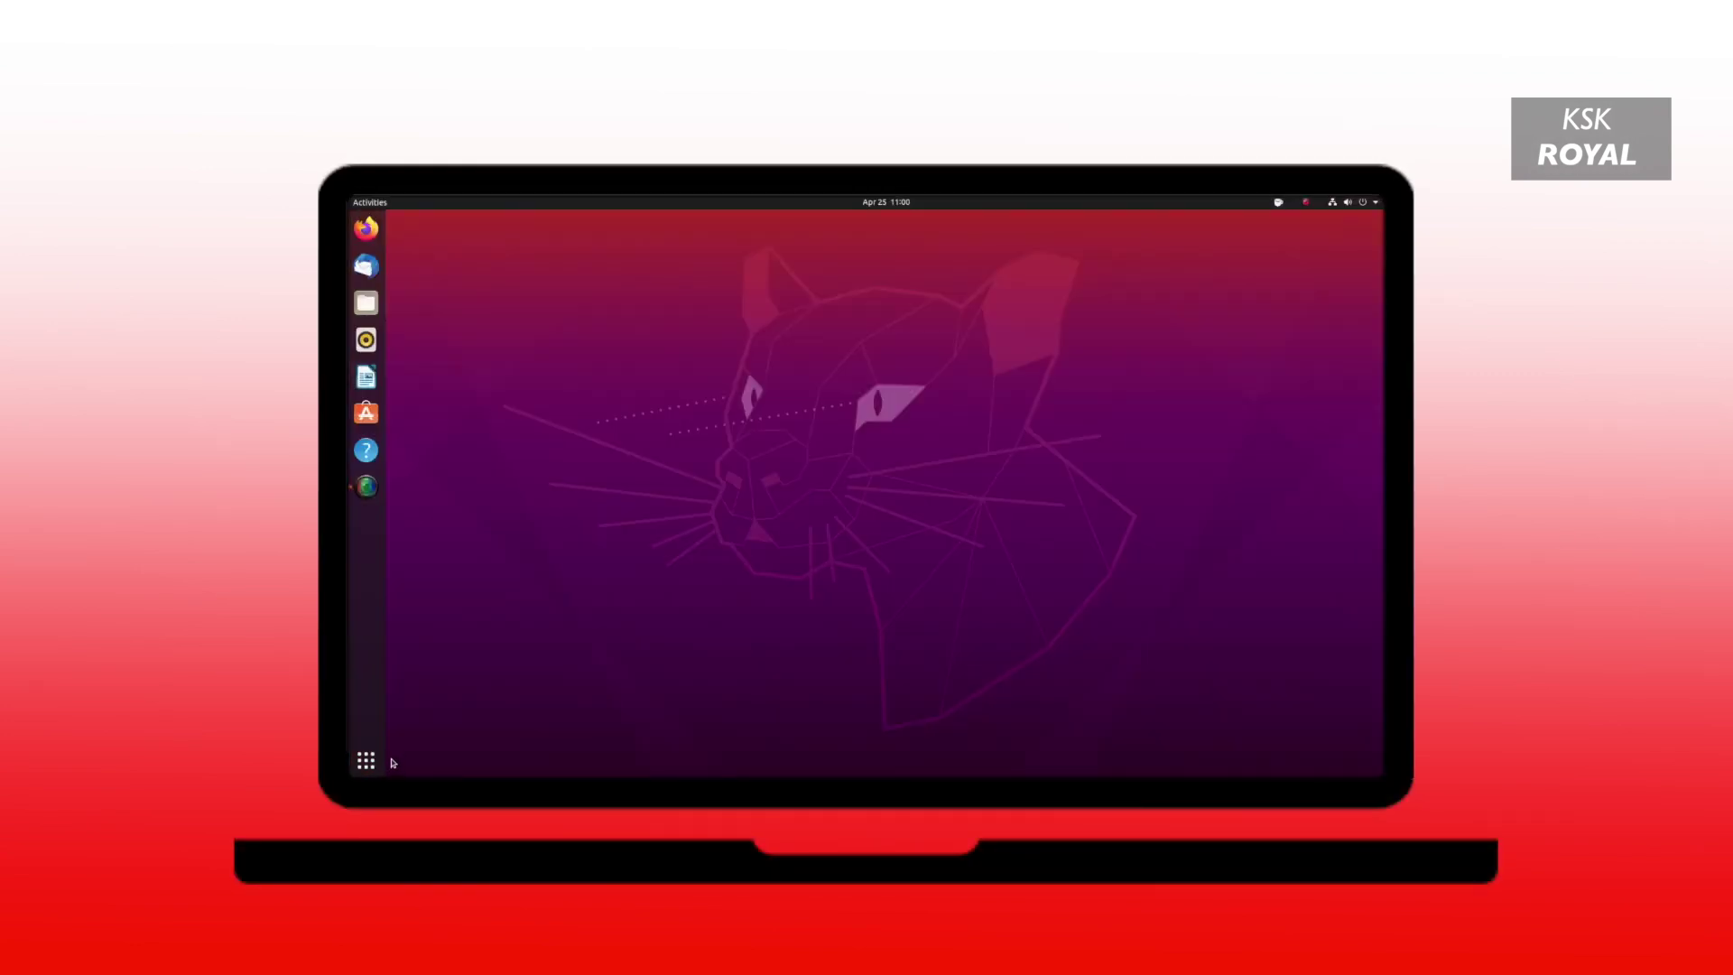
# Search 'set' to launch Settings and open its About page with the system details.
pyautogui.press('super')
pyautogui.write('set')
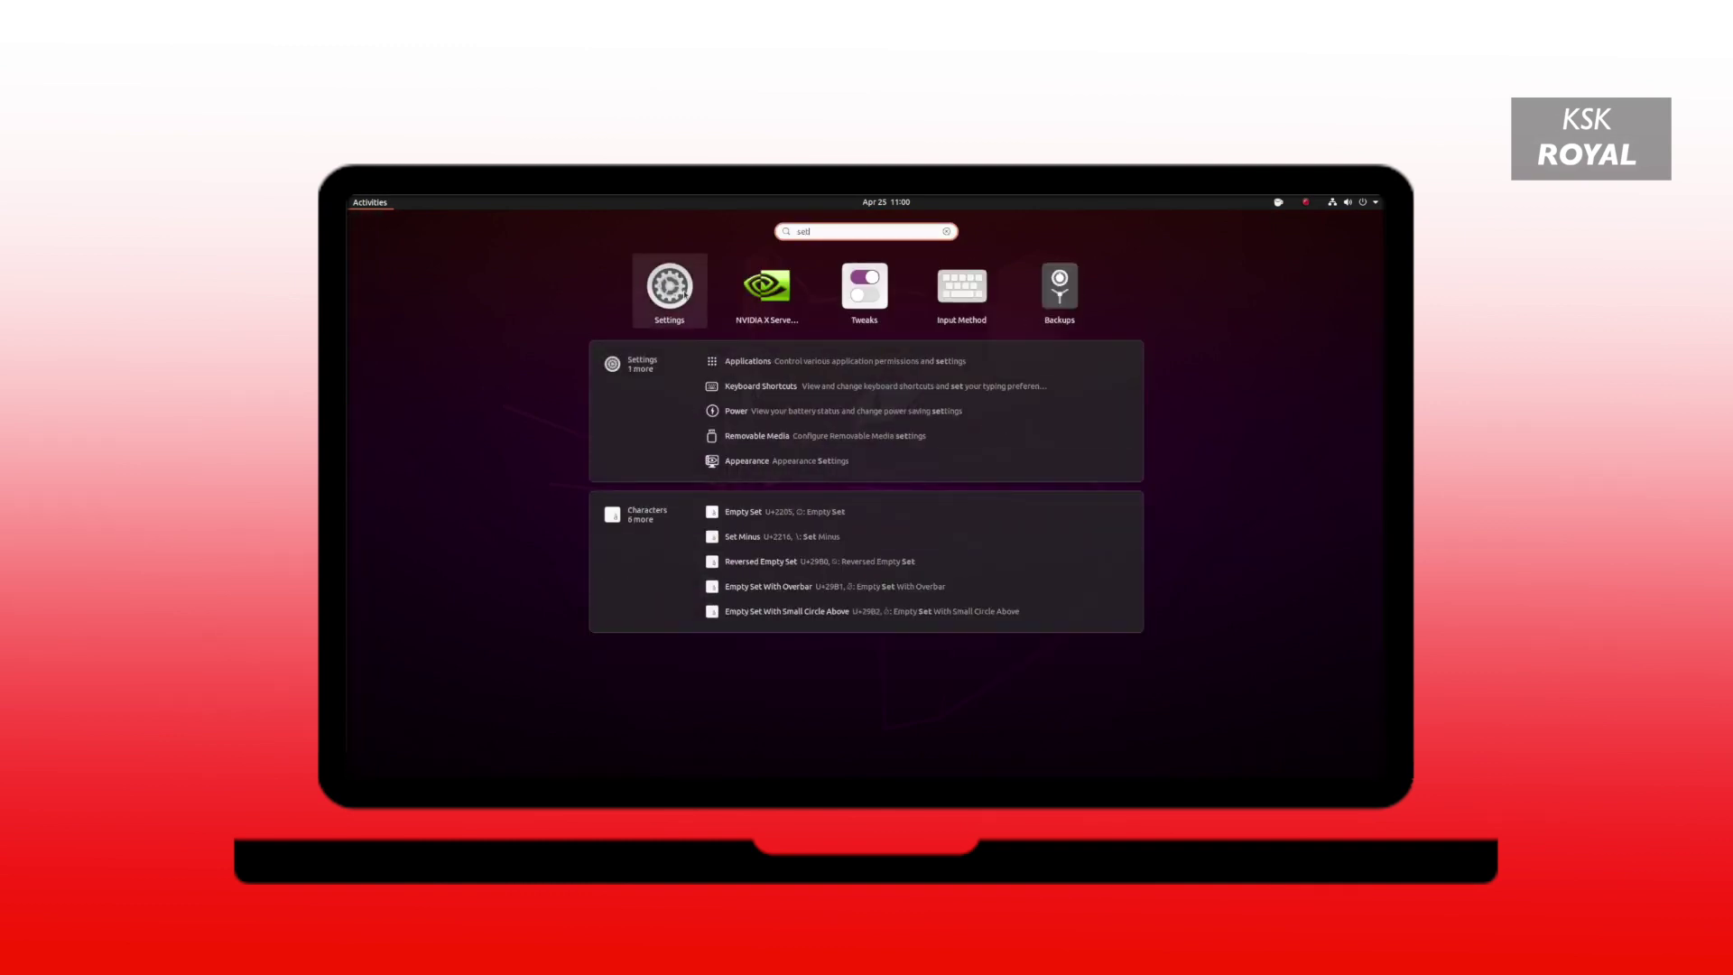
pyautogui.click(684, 293)
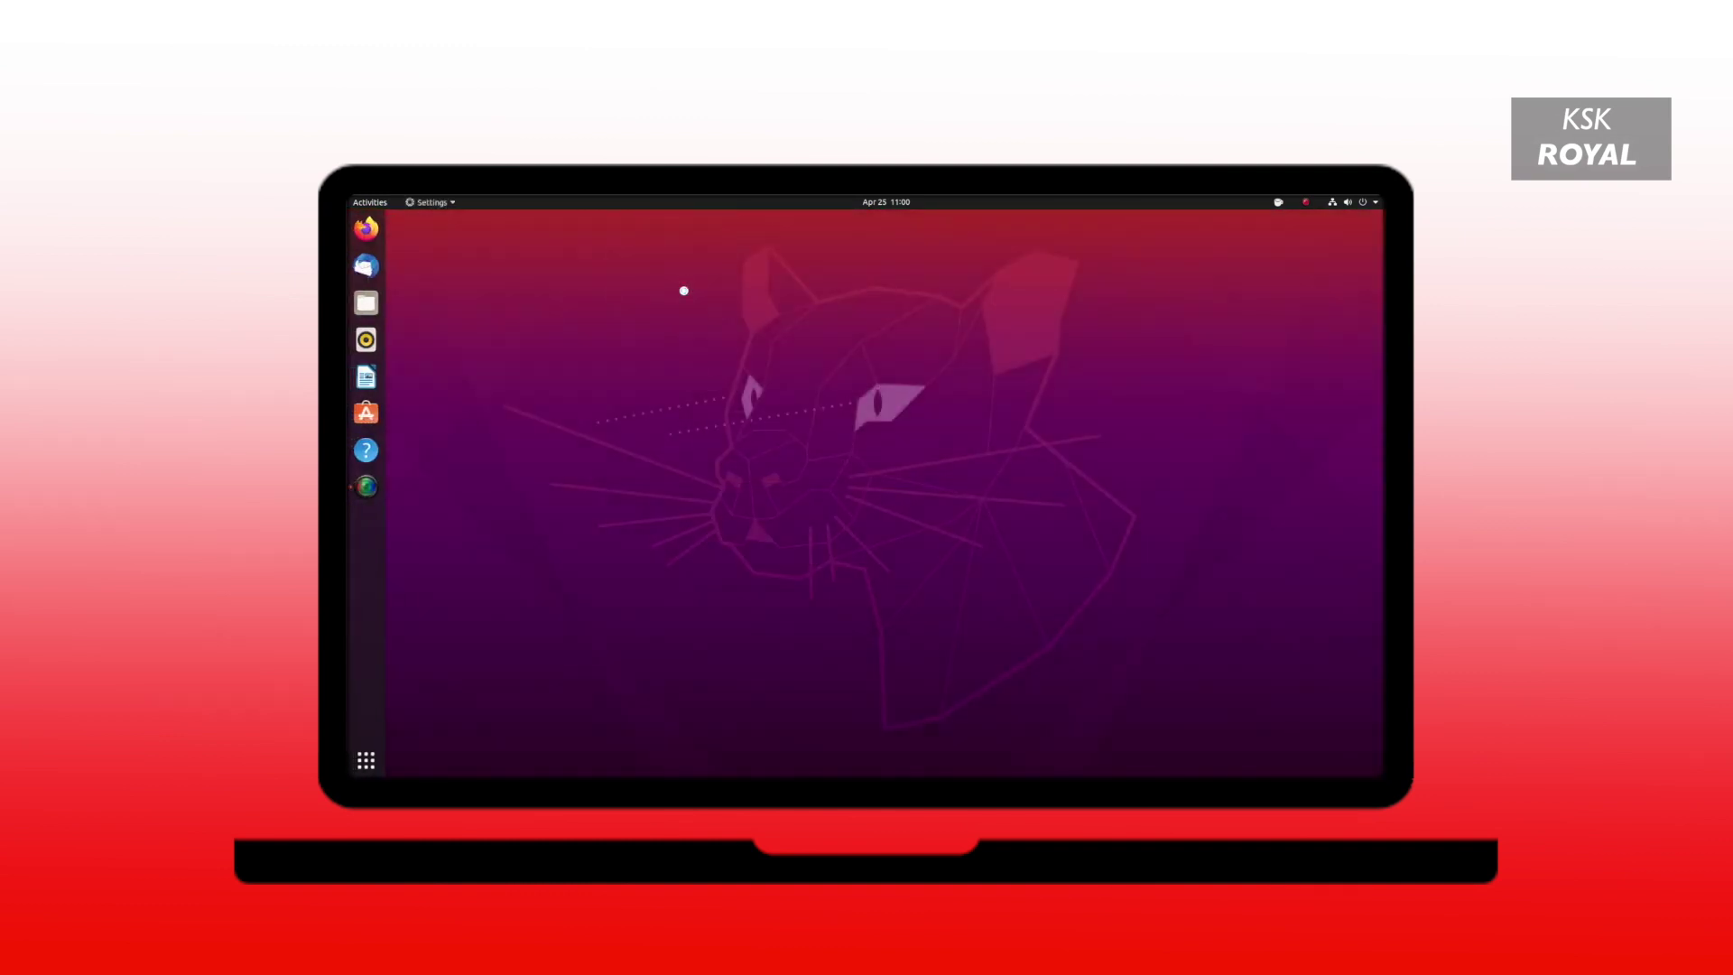
pyautogui.scroll(-5, 733, 429)
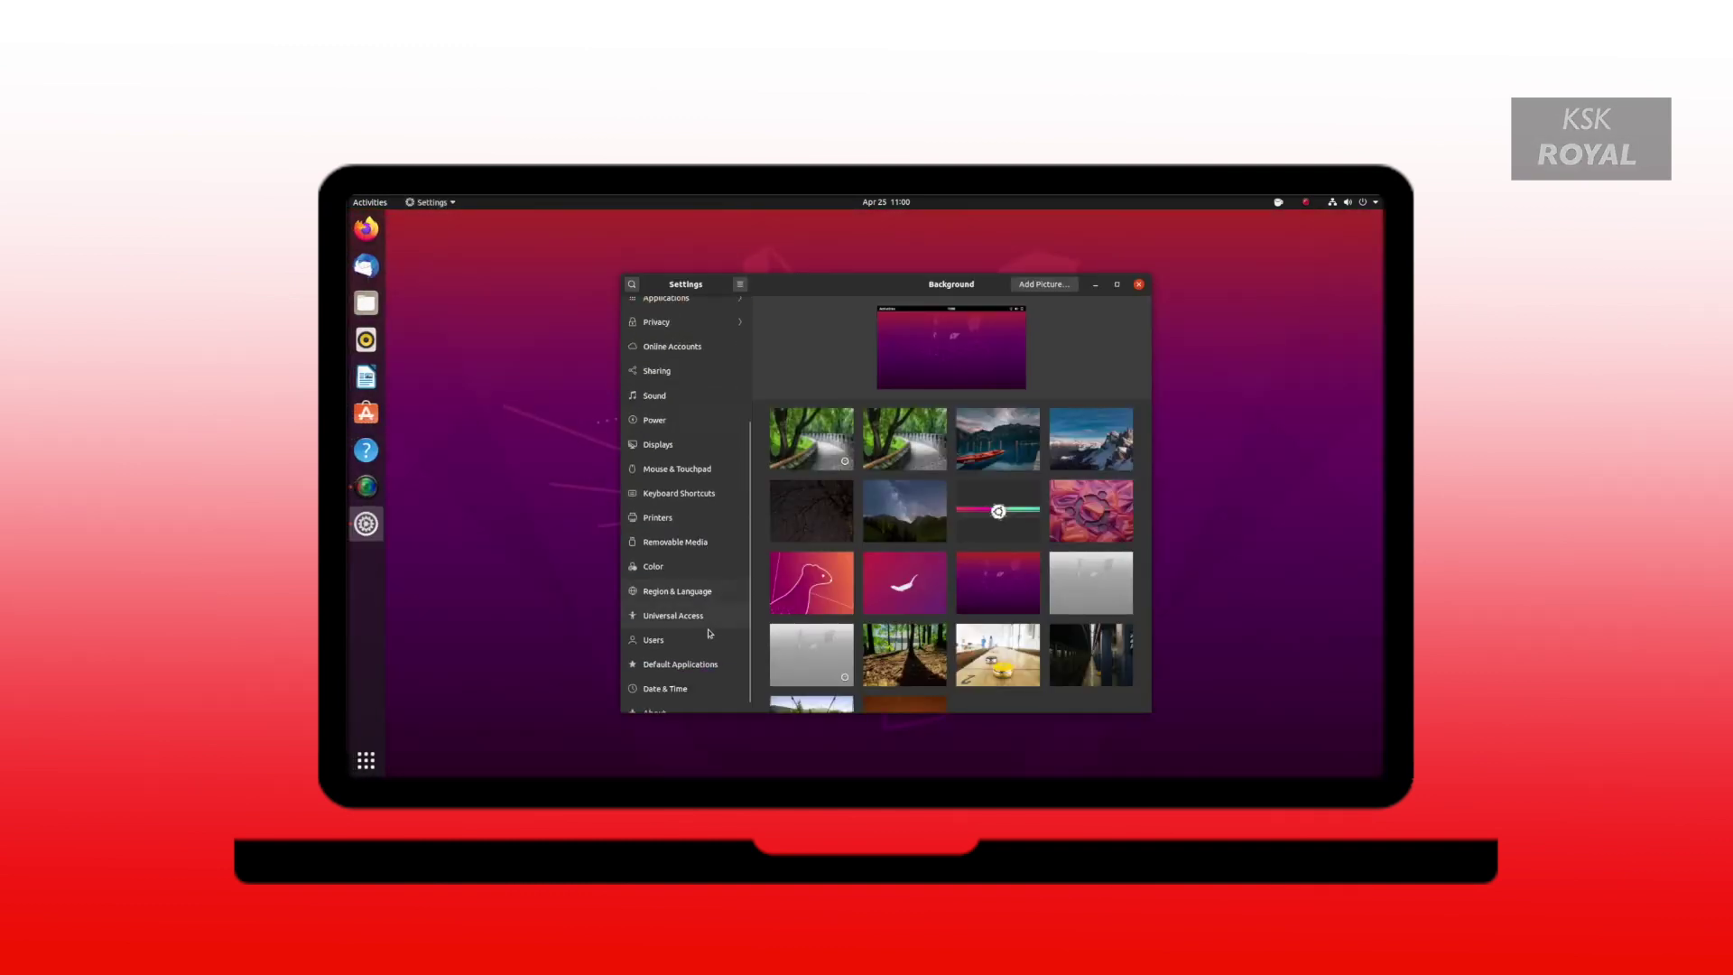
pyautogui.click(696, 707)
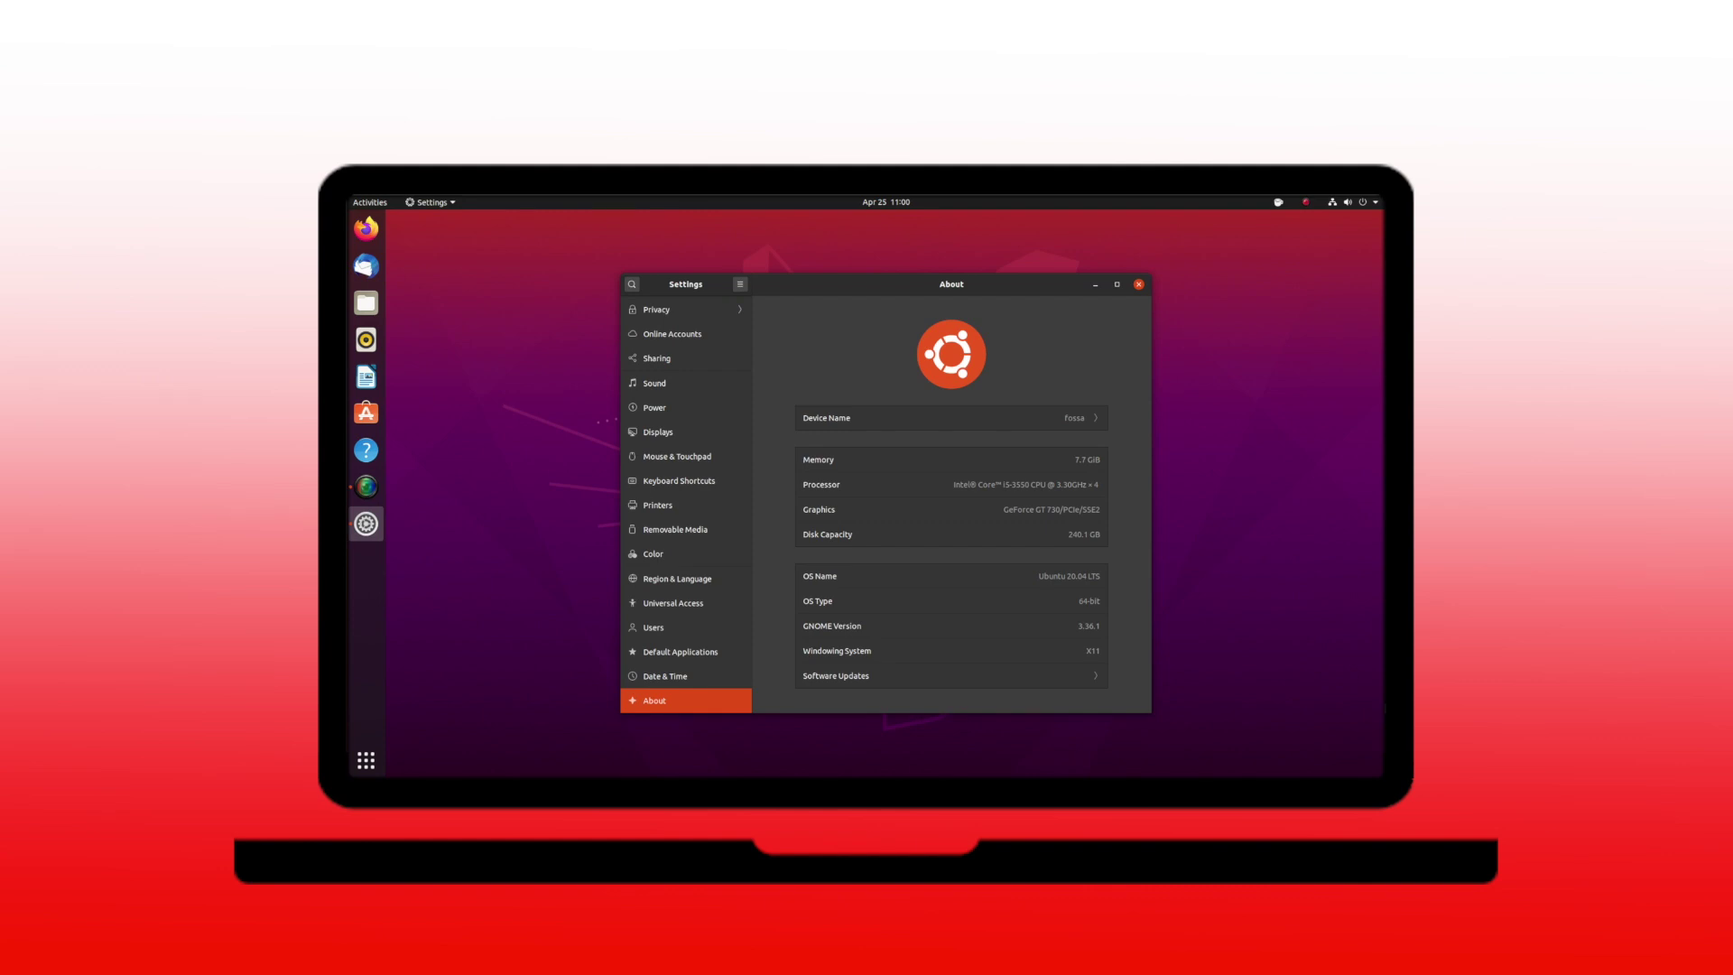
# Clear the terminal and run neofetch to show Ubuntu 20.04 LTS, kernel 5.4.0-26-generic, i5-3550 and GT 730.
pyautogui.write('cl')
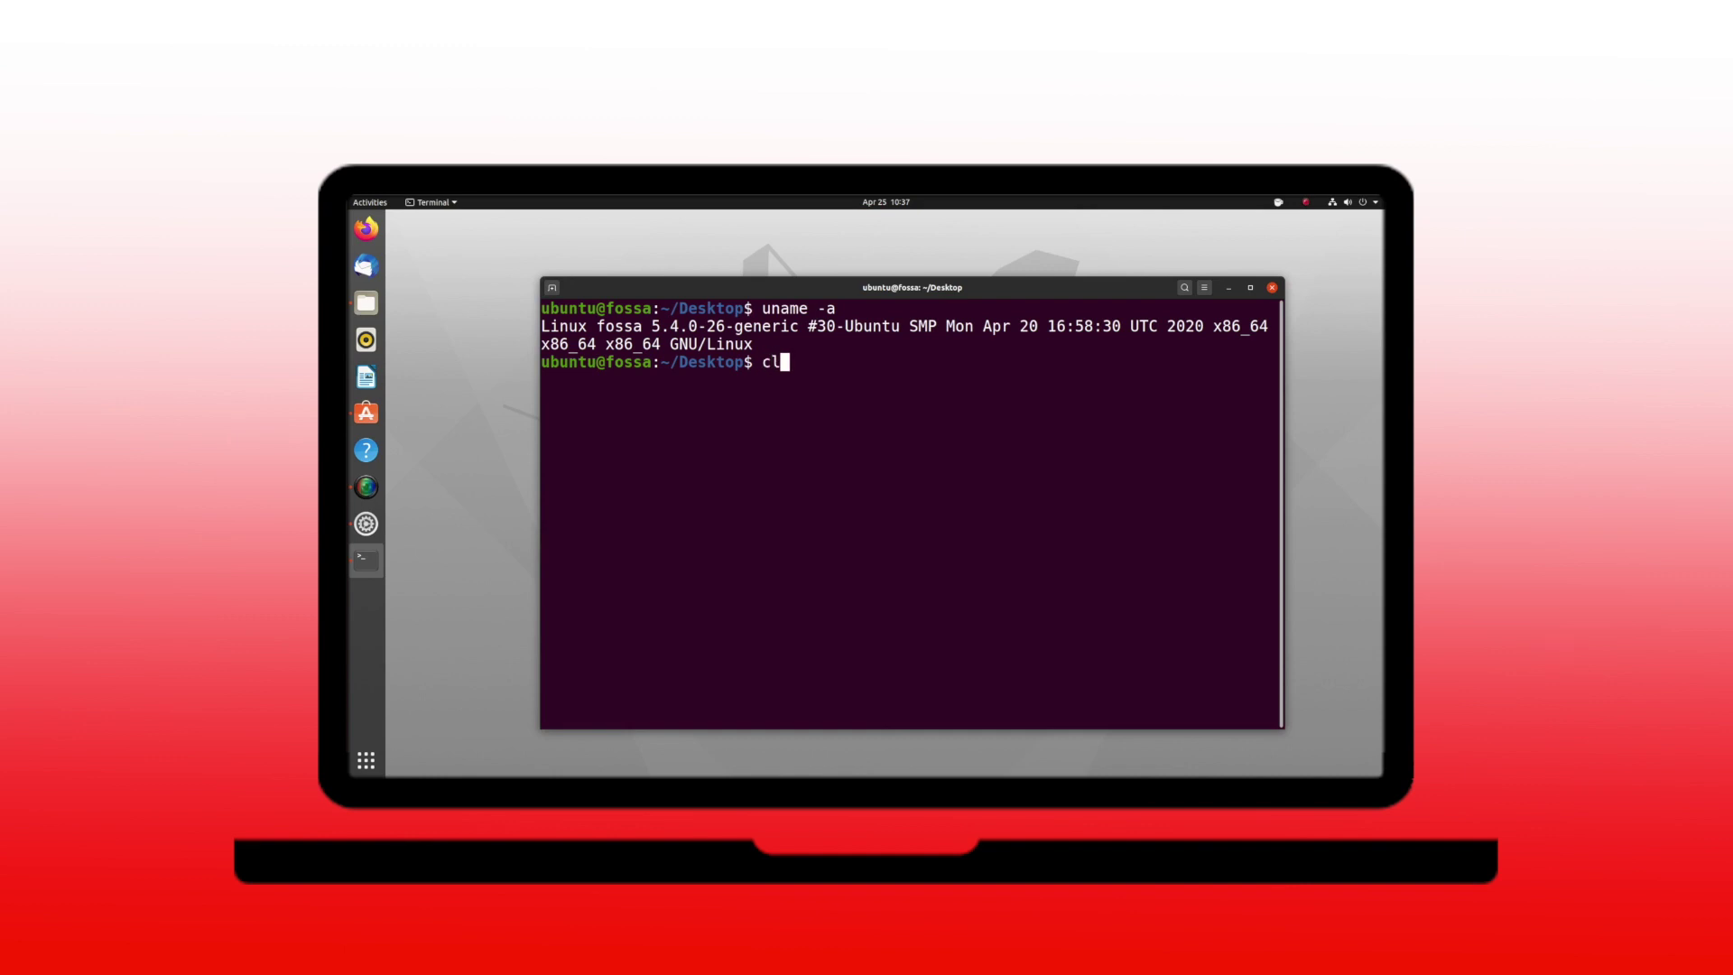
pyautogui.write('ear')
pyautogui.press('Return')
pyautogui.write('neofe')
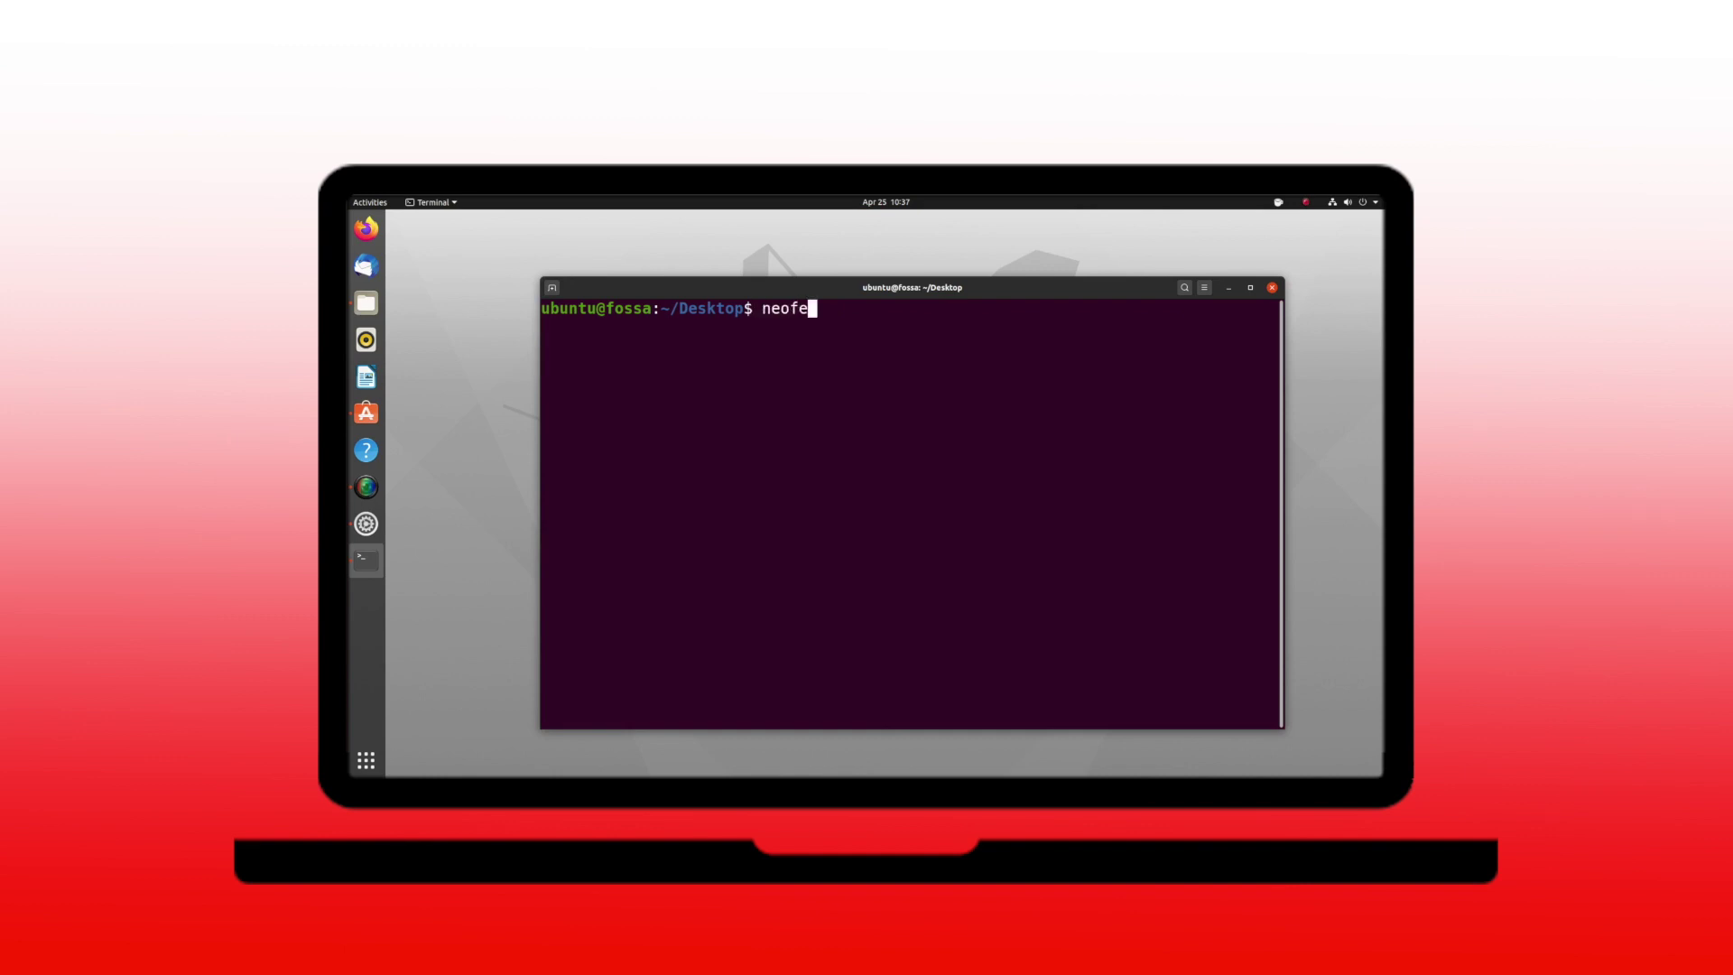
pyautogui.write('tch')
pyautogui.press('Return')
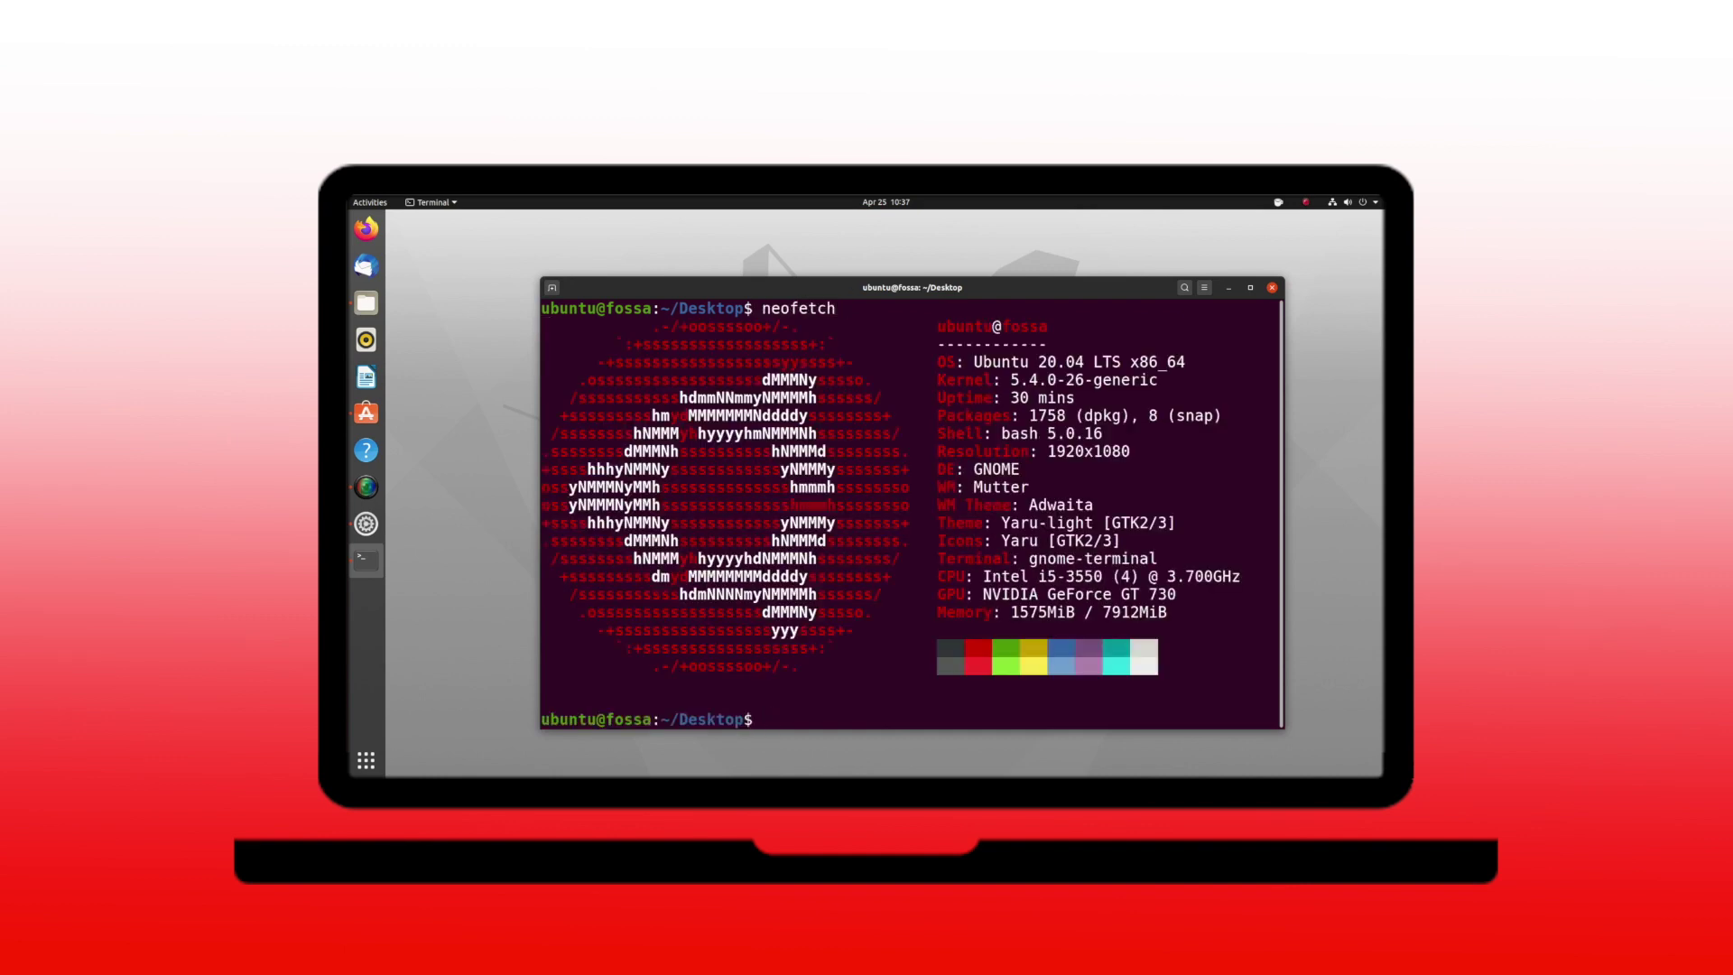